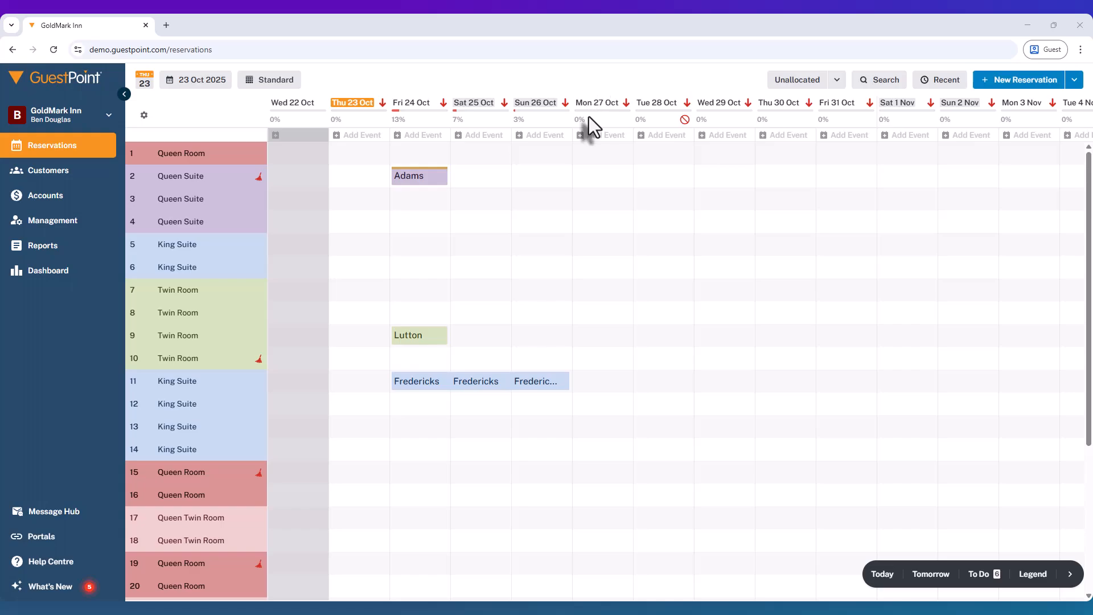
Step: Start a new reservation for Twin Room 7 from 25 Oct 2025, with 1 child and 2 nights
{"action": "left_click", "coordinate": [470, 290]}
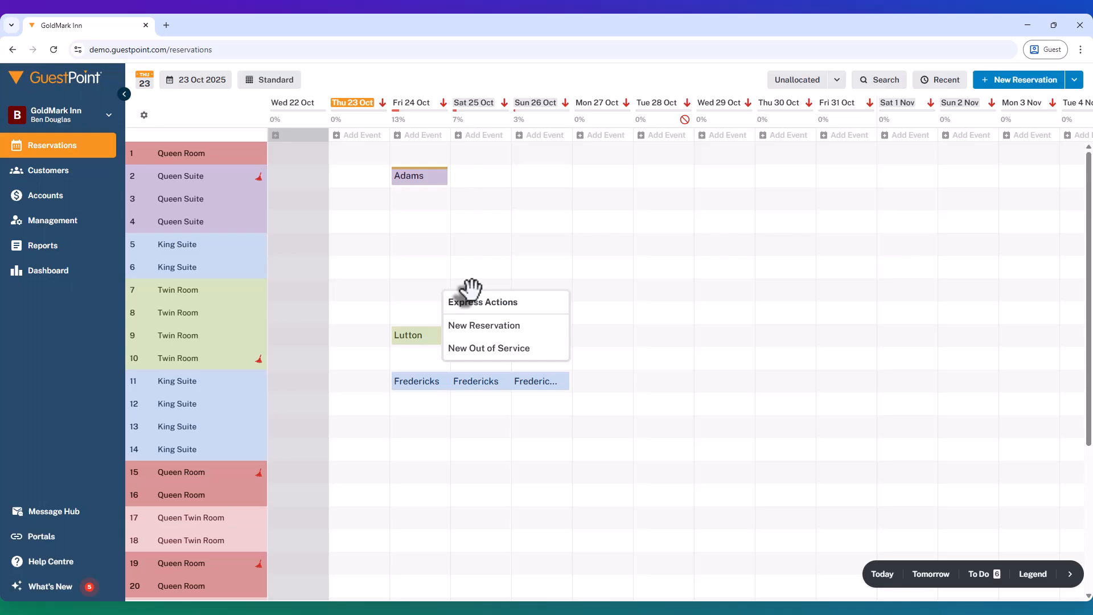
{"action": "left_click", "coordinate": [471, 330]}
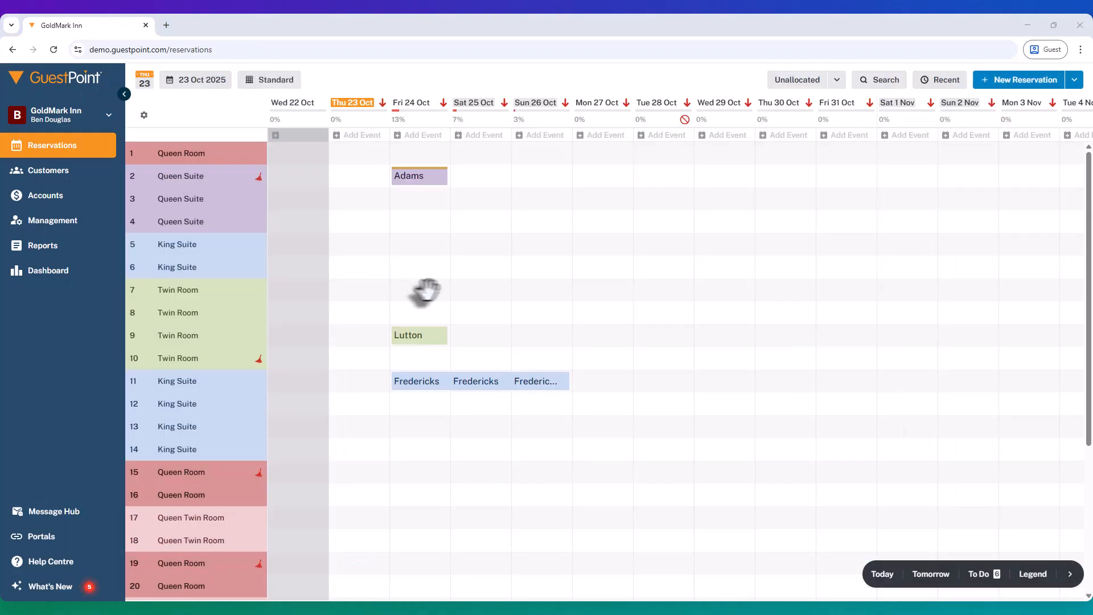
{"action": "double_click", "coordinate": [470, 290]}
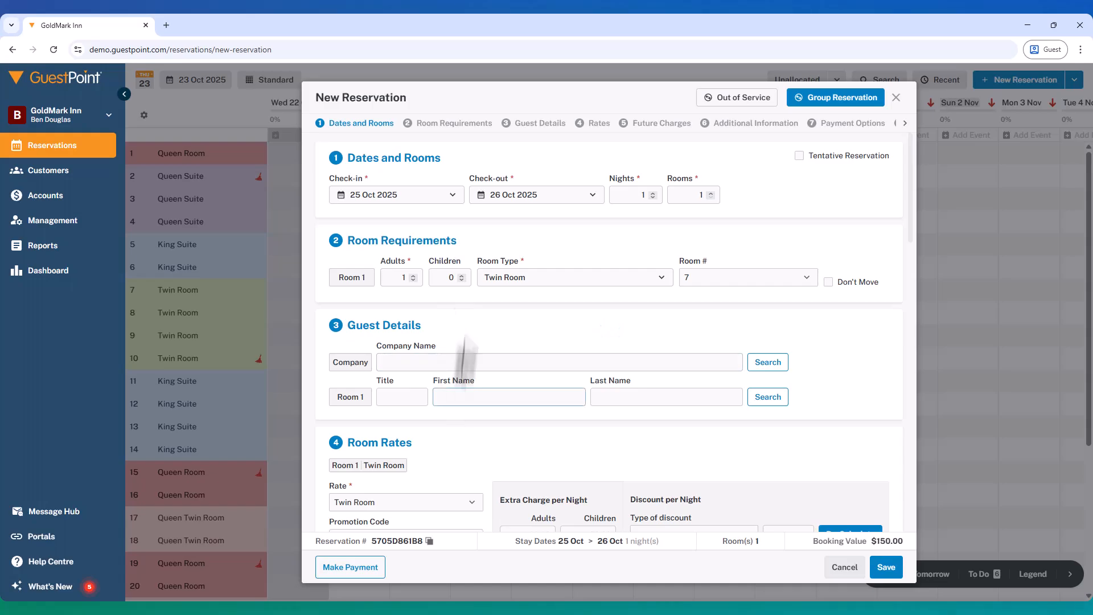
{"action": "left_click", "coordinate": [462, 276]}
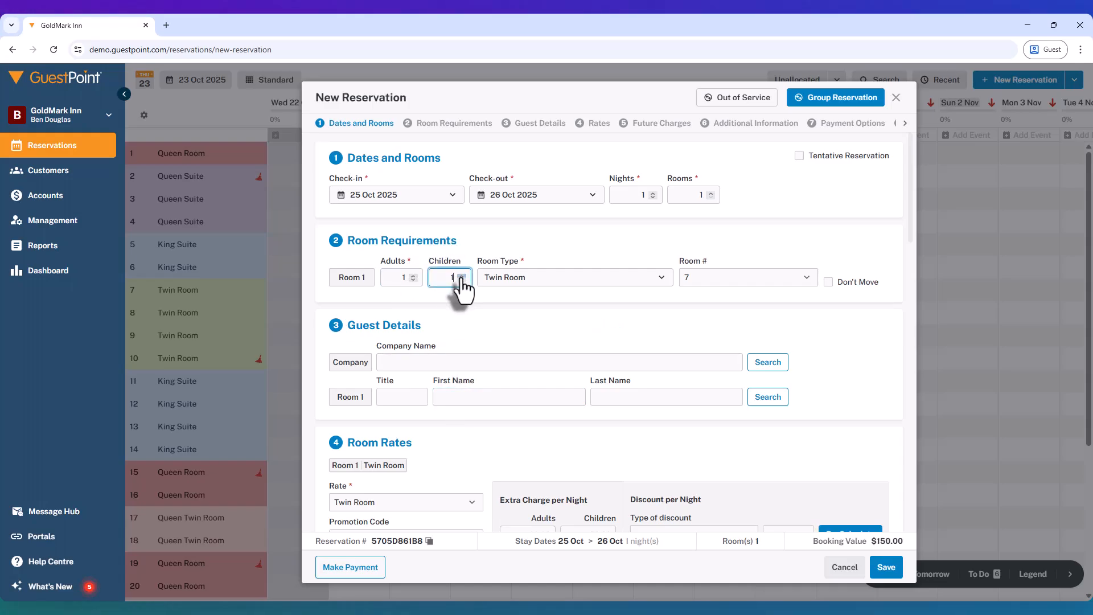
{"action": "left_click", "coordinate": [653, 194]}
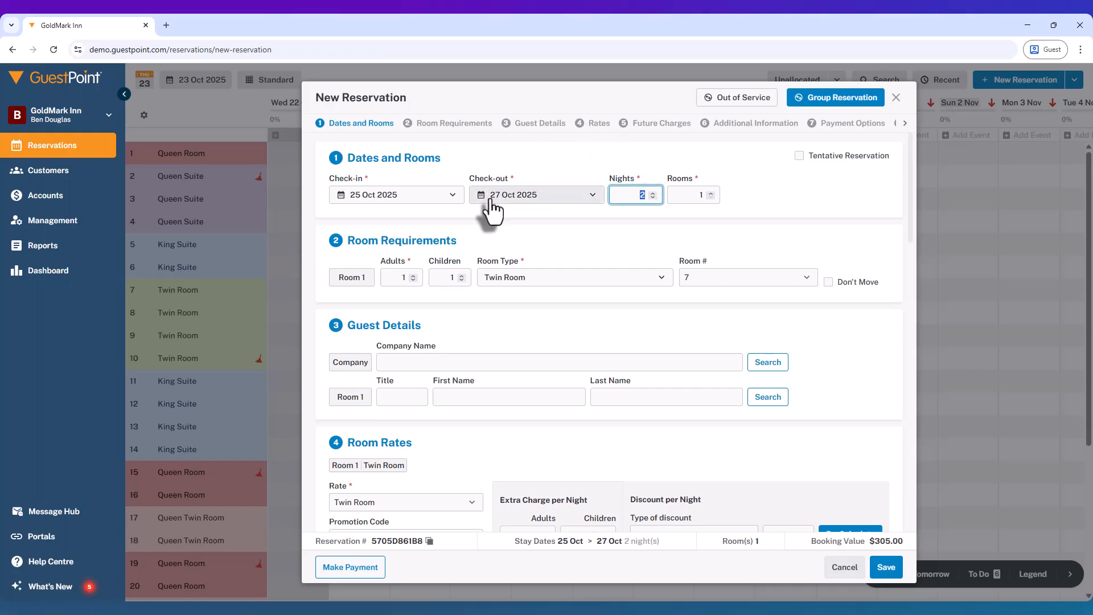
Step: Enter the guest's first and last name for Room 1 in the guest details
{"action": "left_click", "coordinate": [448, 397]}
{"action": "type", "text": "Guest"}
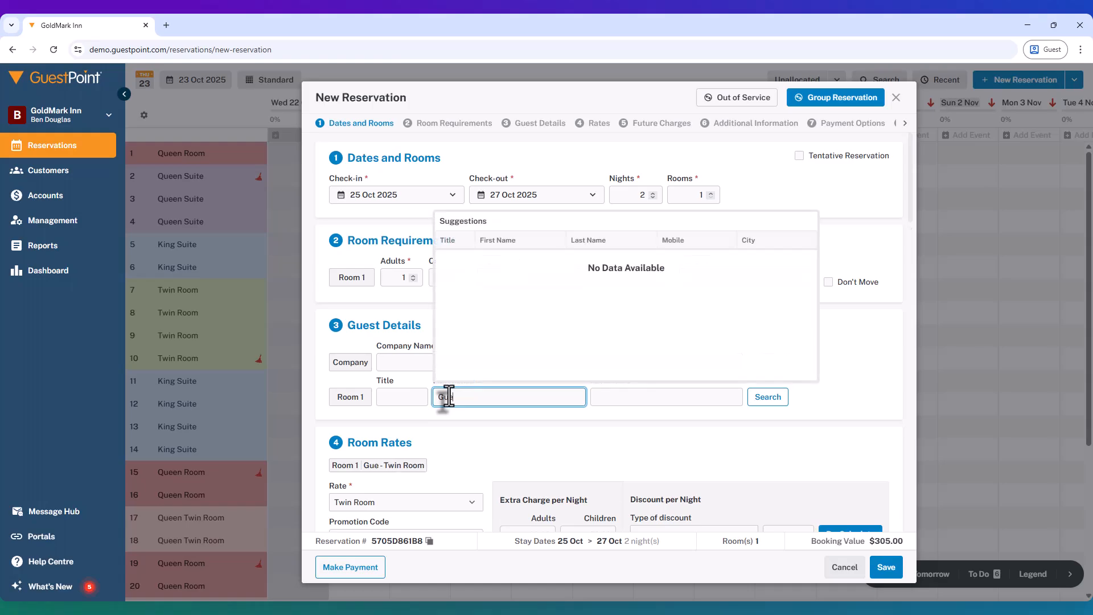
{"action": "key", "text": "Tab"}
{"action": "type", "text": "Name"}
{"action": "key", "text": "Tab"}
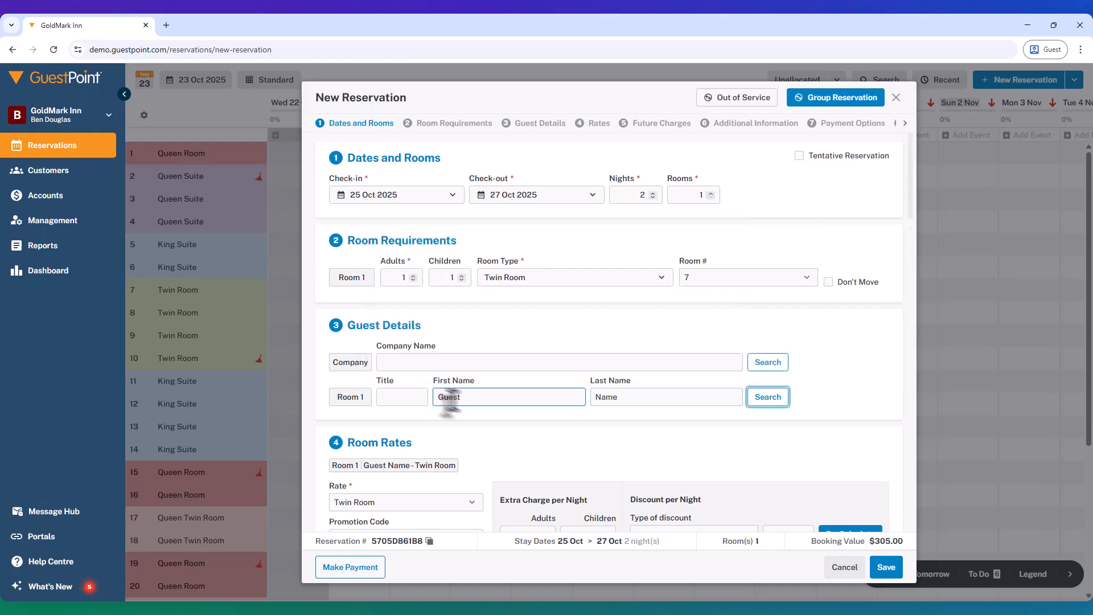
Step: Enter the guest's email address in the reservation's Additional Information section
{"action": "scroll", "coordinate": [533, 453], "scroll_direction": "down", "scroll_amount": 4}
{"action": "scroll", "coordinate": [534, 453], "scroll_direction": "down", "scroll_amount": 1}
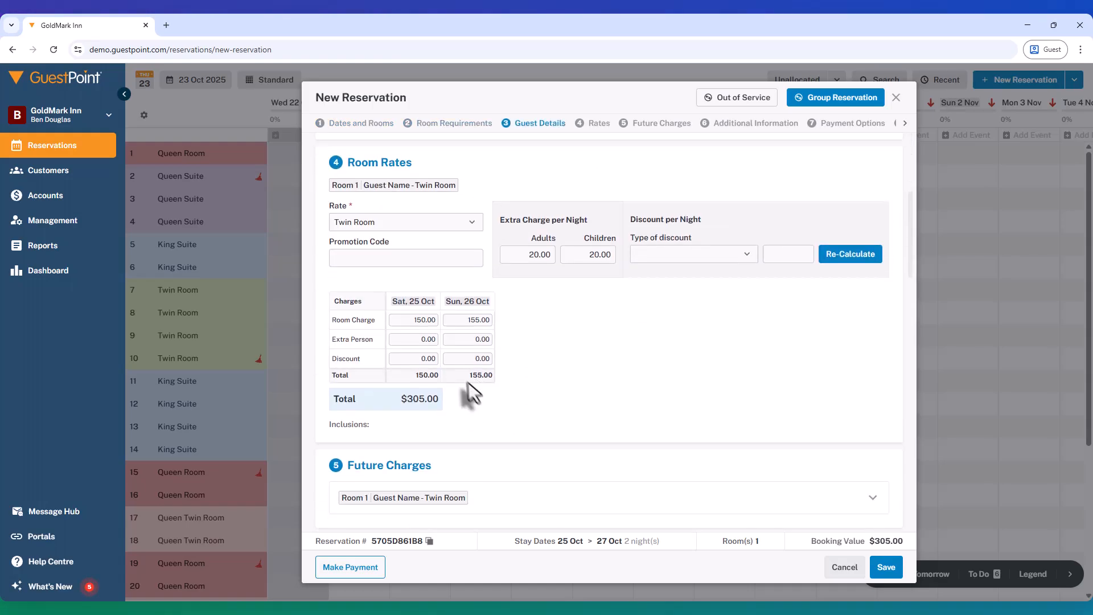
{"action": "left_click", "coordinate": [504, 251]}
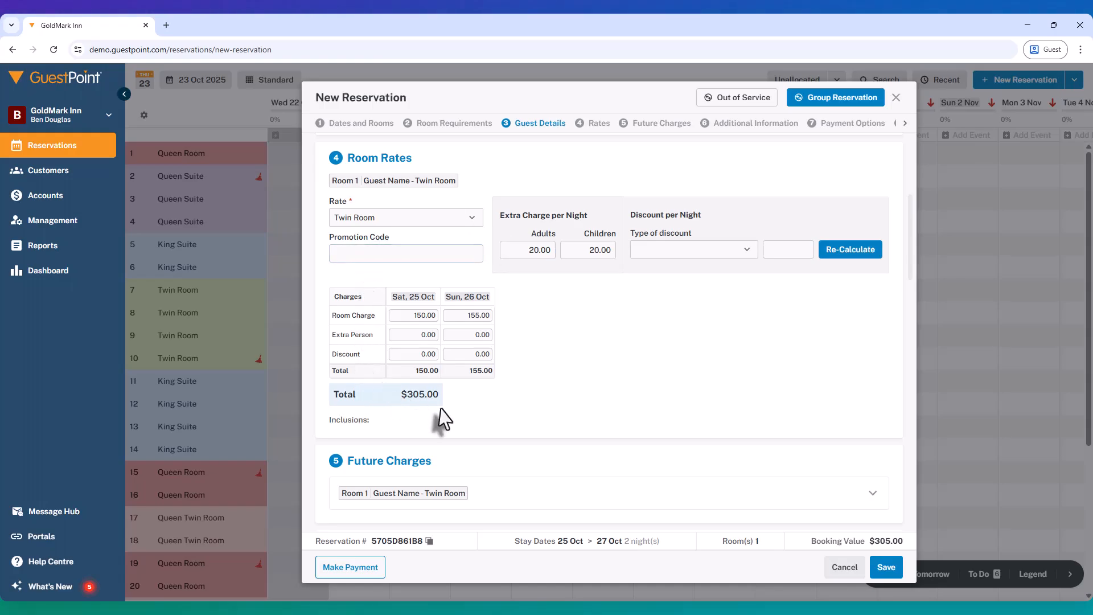
{"action": "scroll", "coordinate": [512, 422], "scroll_direction": "down", "scroll_amount": 4}
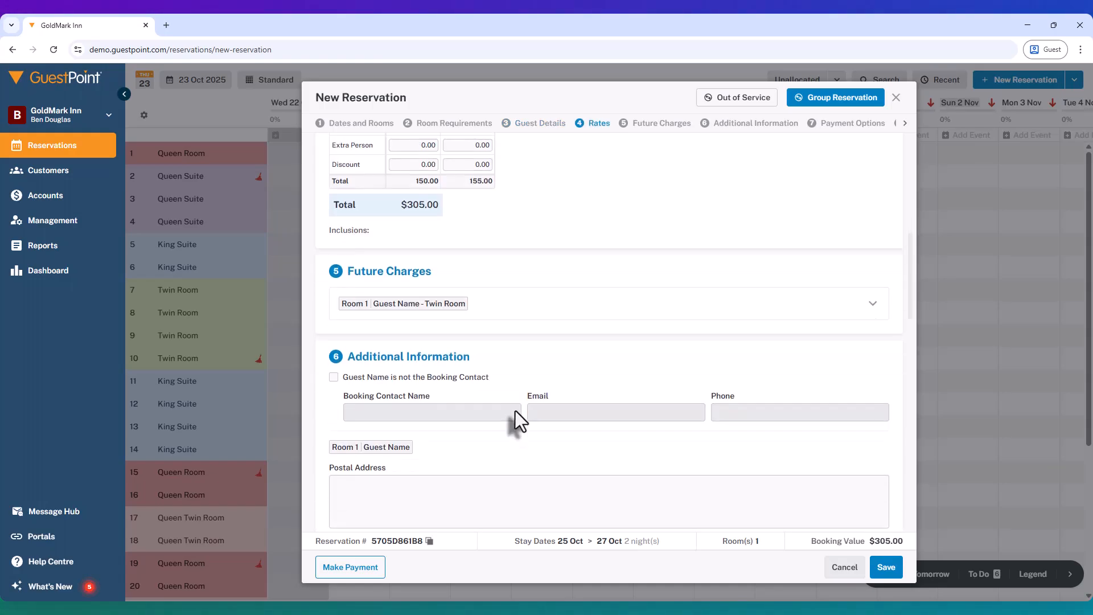
{"action": "scroll", "coordinate": [622, 284], "scroll_direction": "down", "scroll_amount": 3}
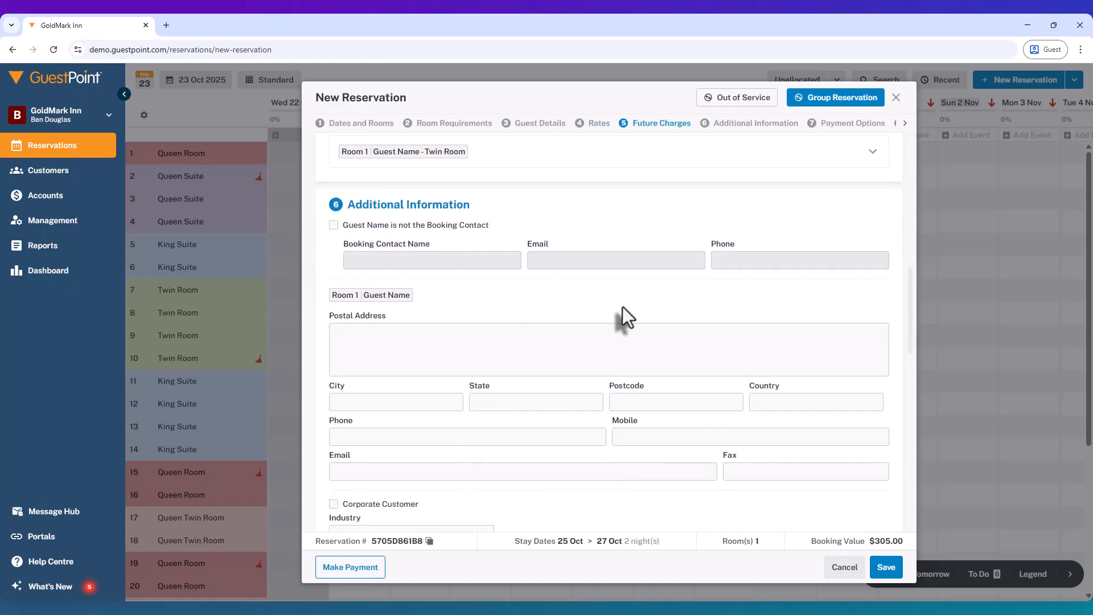
{"action": "left_click", "coordinate": [420, 346]}
{"action": "left_click", "coordinate": [363, 412]}
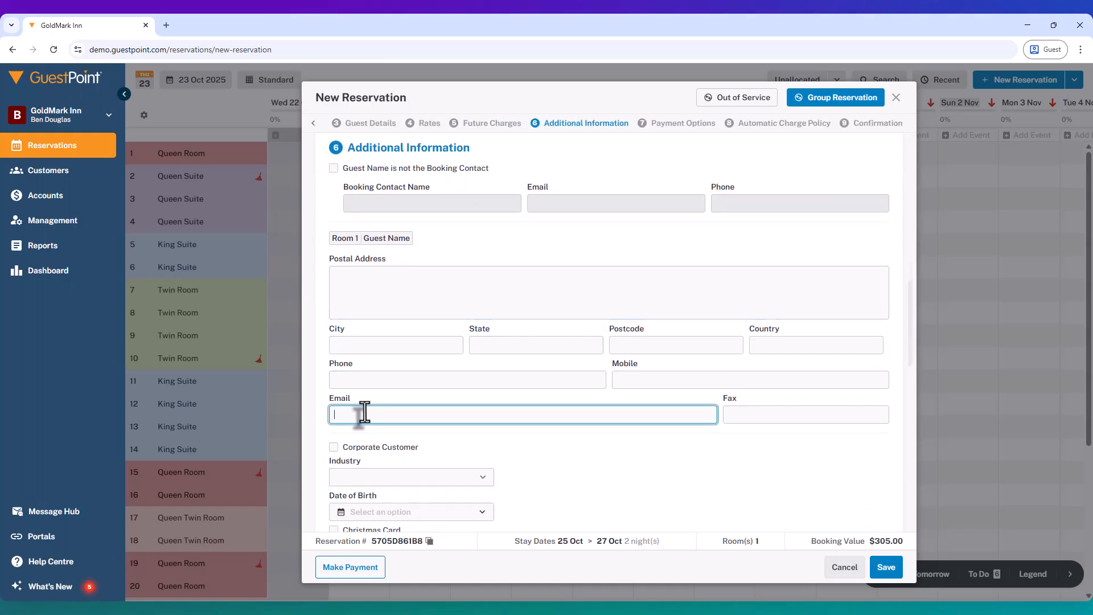
{"action": "type", "text": "guestemail@gmail.com"}
{"action": "key", "text": "Tab"}
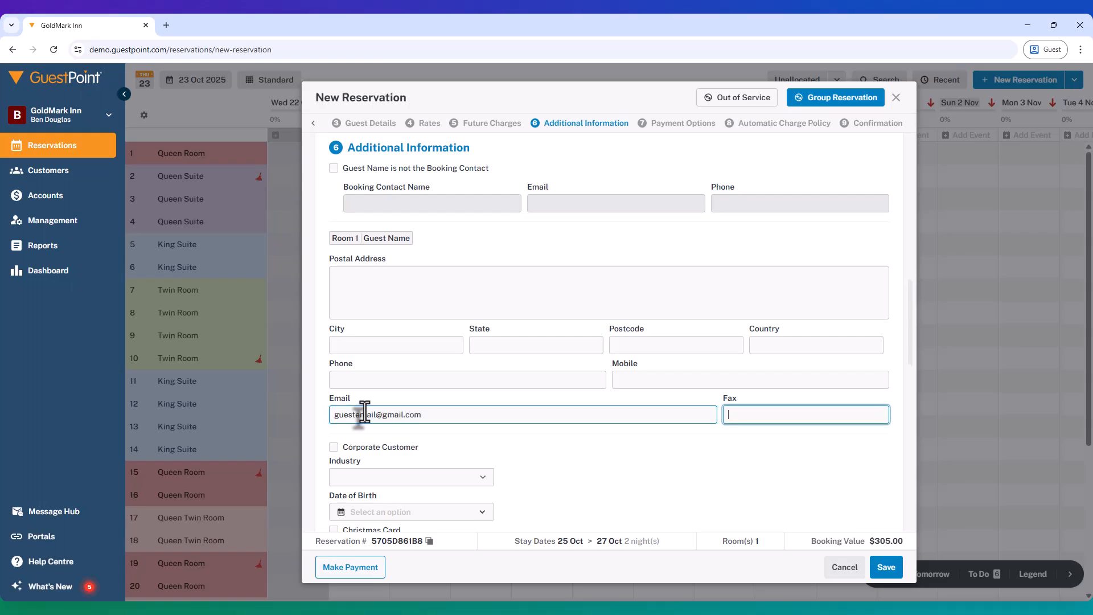
Step: Fill in the guest's mobile number and set the city to Brisbane
{"action": "left_click", "coordinate": [629, 381]}
{"action": "type", "text": "00"}
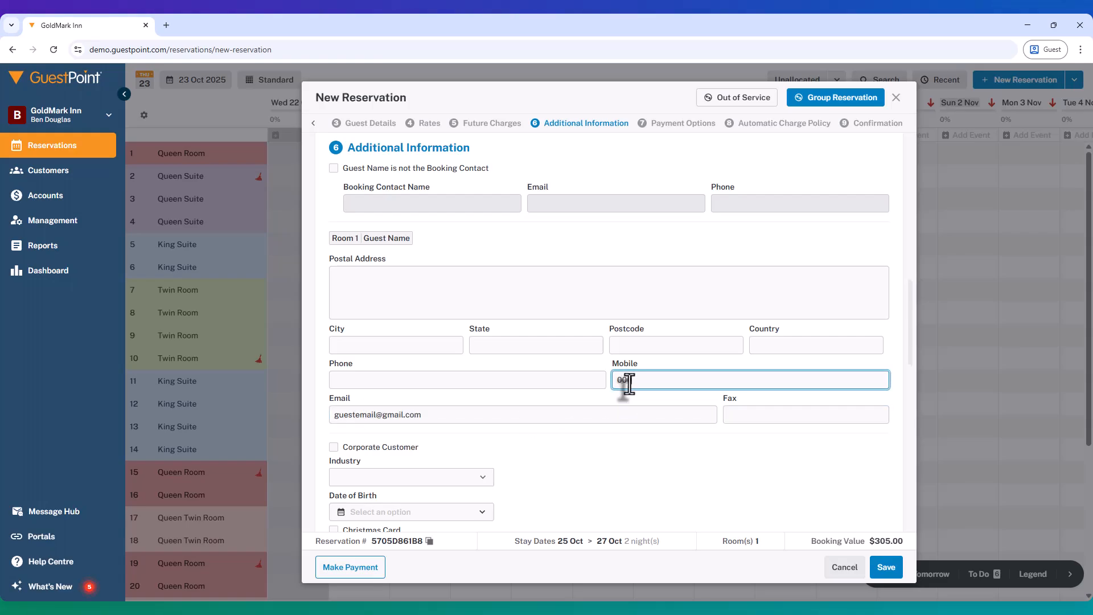
{"action": "key", "text": "shift+Tab"}
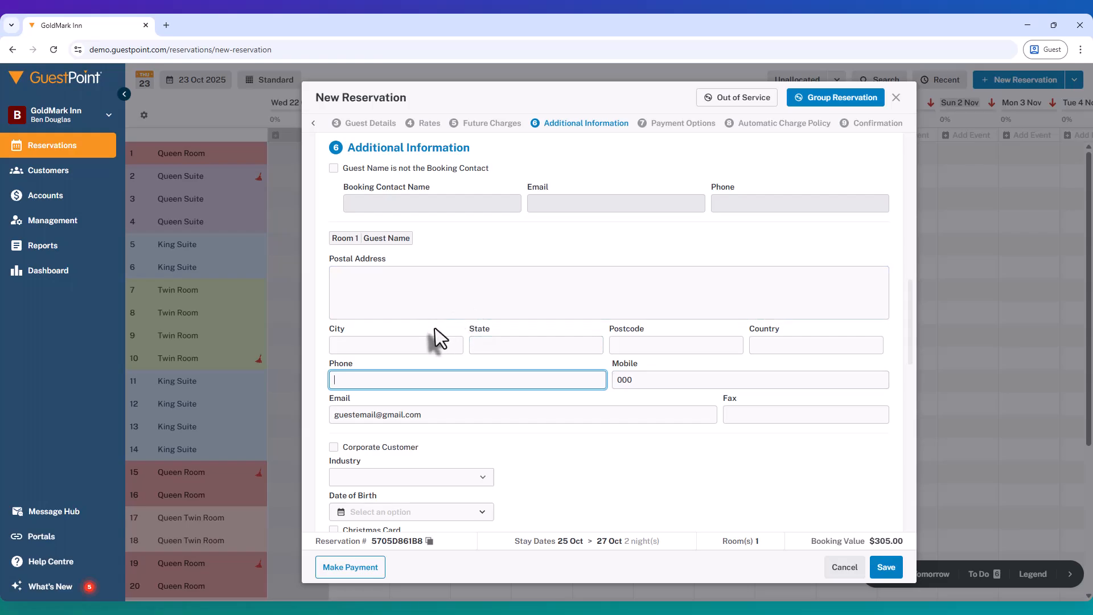
{"action": "left_click", "coordinate": [424, 345]}
{"action": "type", "text": "Brisbane"}
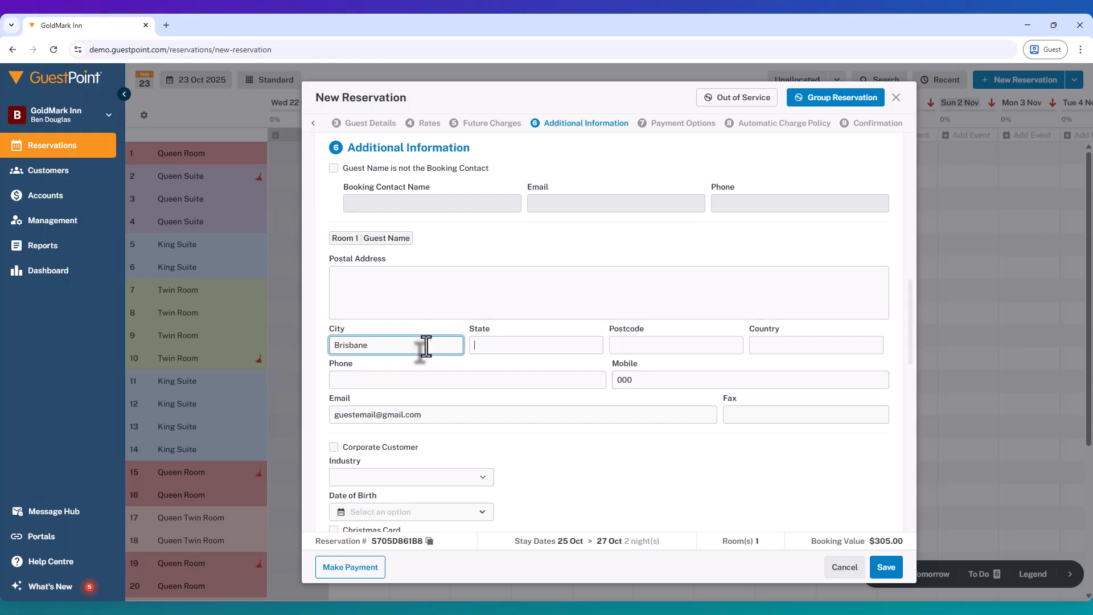
{"action": "key", "text": "Tab"}
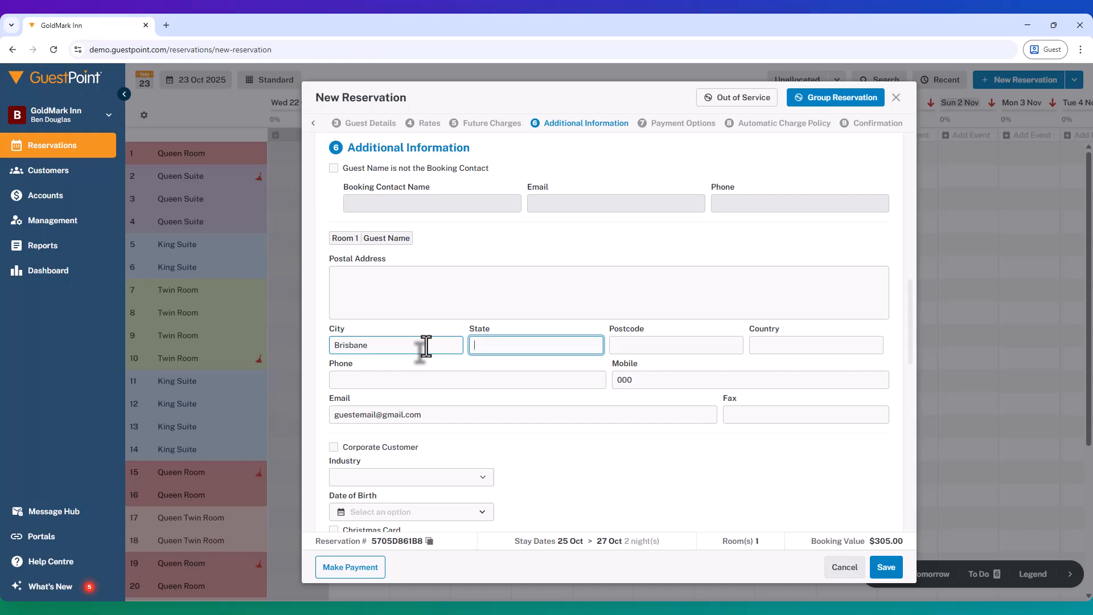
Step: Set the guest's estimated time of arrival to 4:00 PM
{"action": "scroll", "coordinate": [468, 320], "scroll_direction": "down", "scroll_amount": 3}
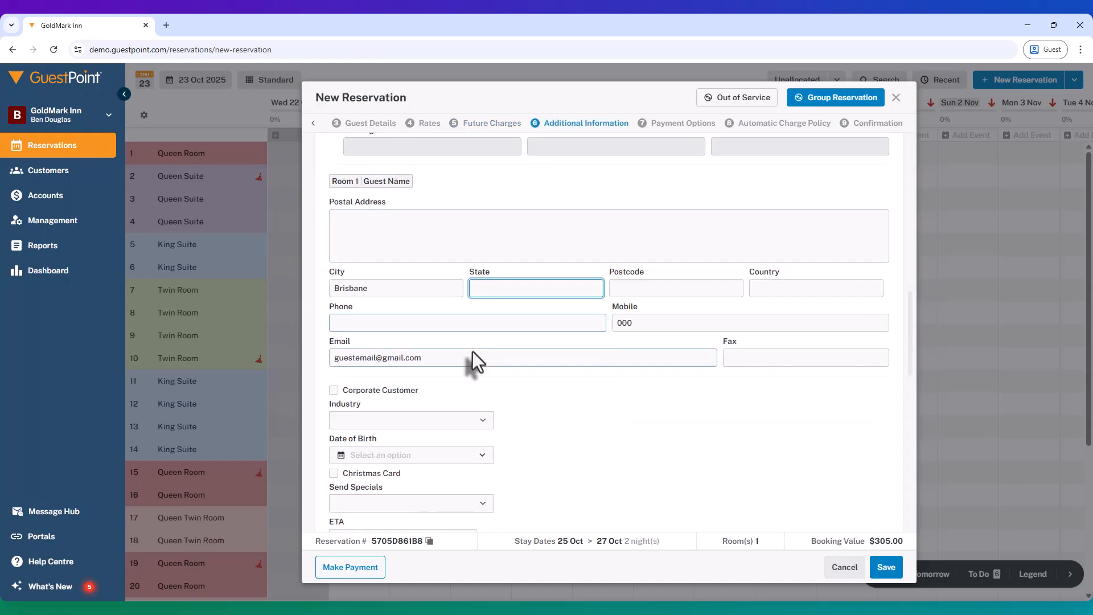
{"action": "scroll", "coordinate": [477, 370], "scroll_direction": "down", "scroll_amount": 2}
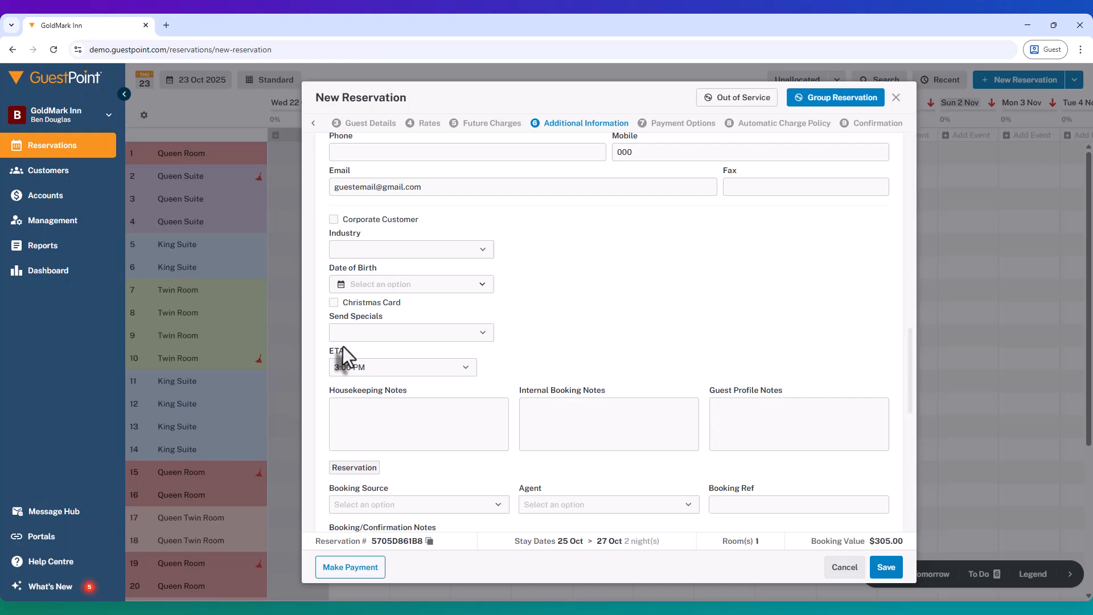
{"action": "left_click", "coordinate": [361, 369]}
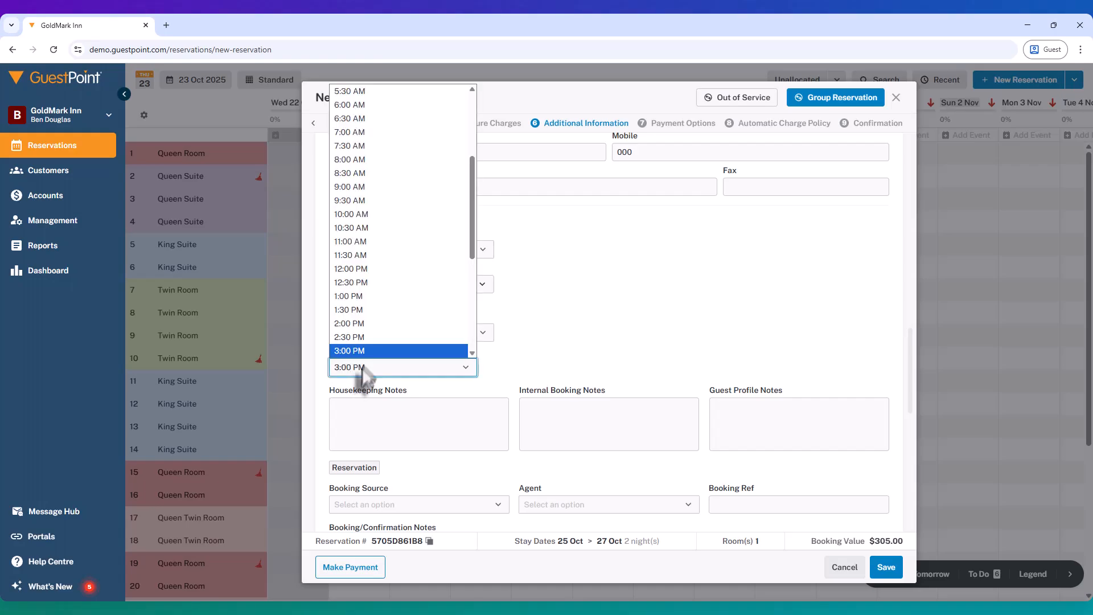
{"action": "scroll", "coordinate": [369, 332], "scroll_direction": "down", "scroll_amount": 2}
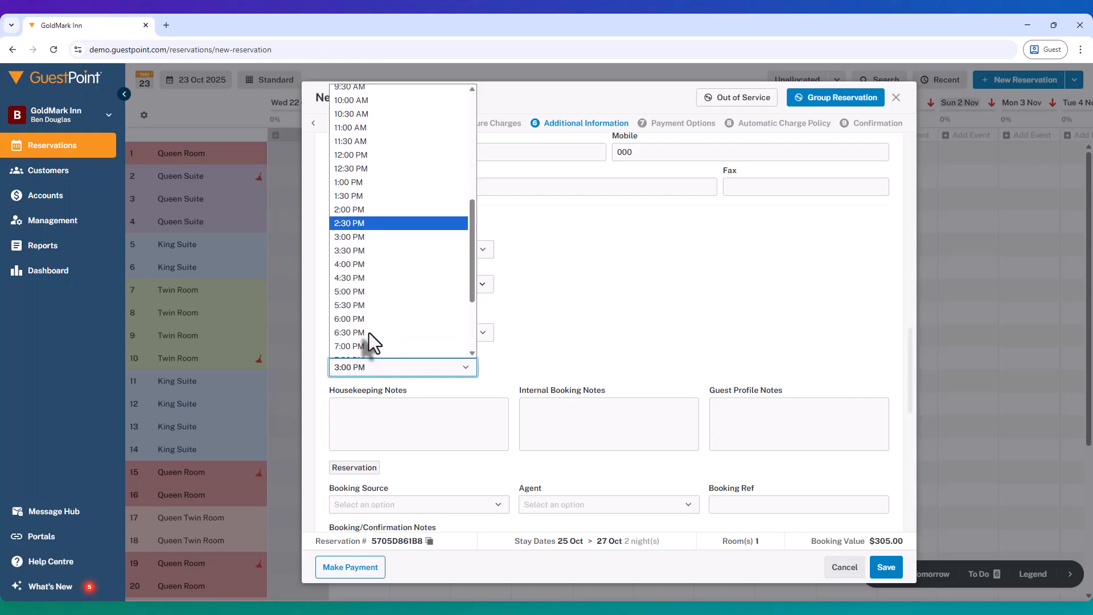
{"action": "left_click", "coordinate": [360, 267]}
Step: Set the reservation's booking source to Telephone
{"action": "left_click", "coordinate": [576, 427]}
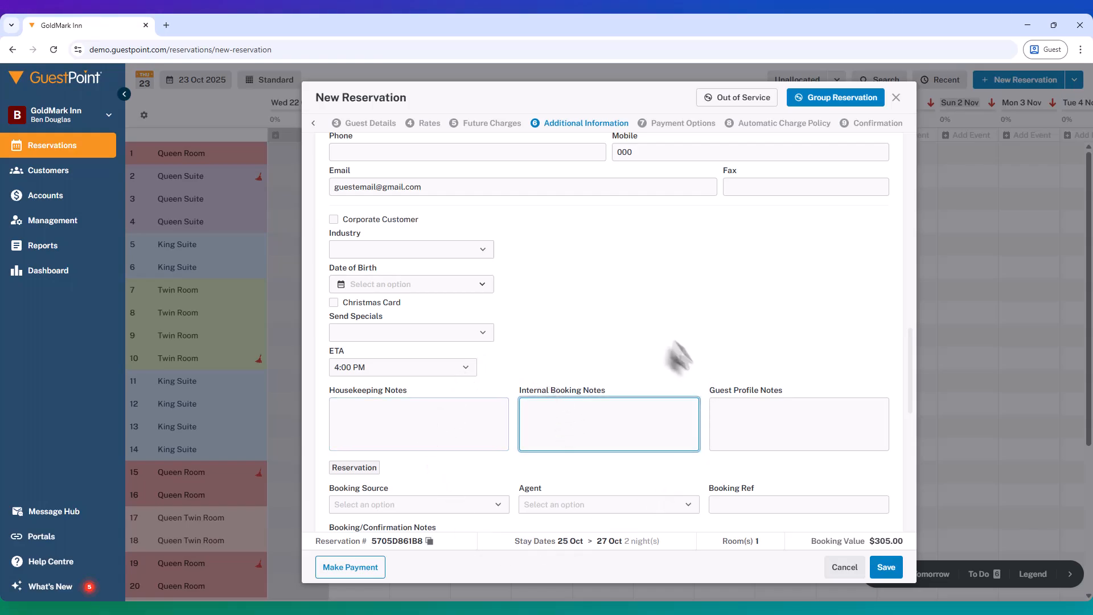
{"action": "scroll", "coordinate": [586, 435], "scroll_direction": "down", "scroll_amount": 3}
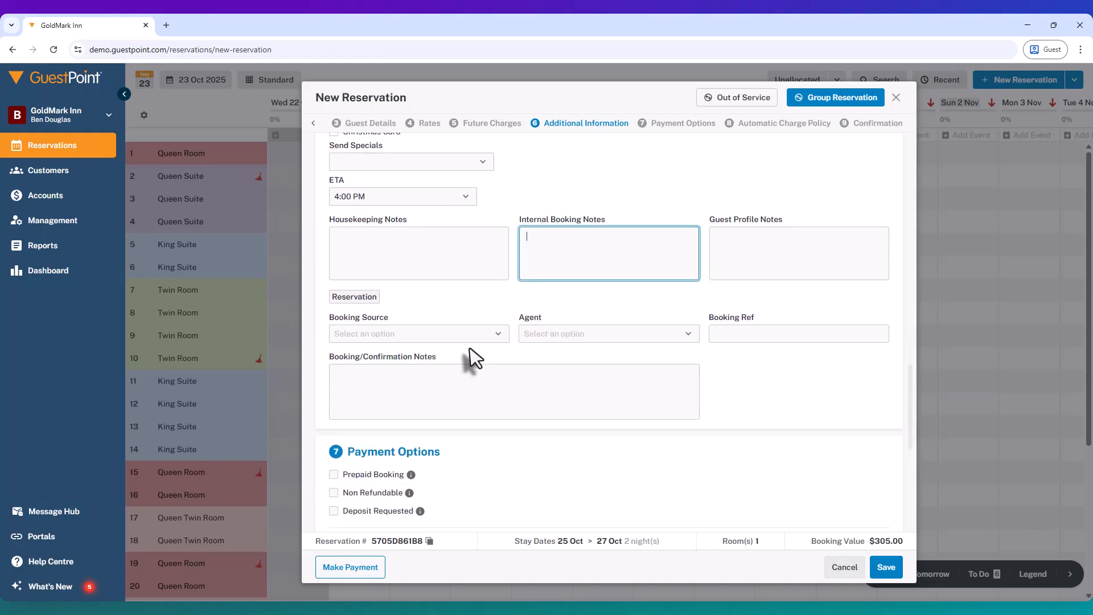
{"action": "left_click", "coordinate": [409, 336]}
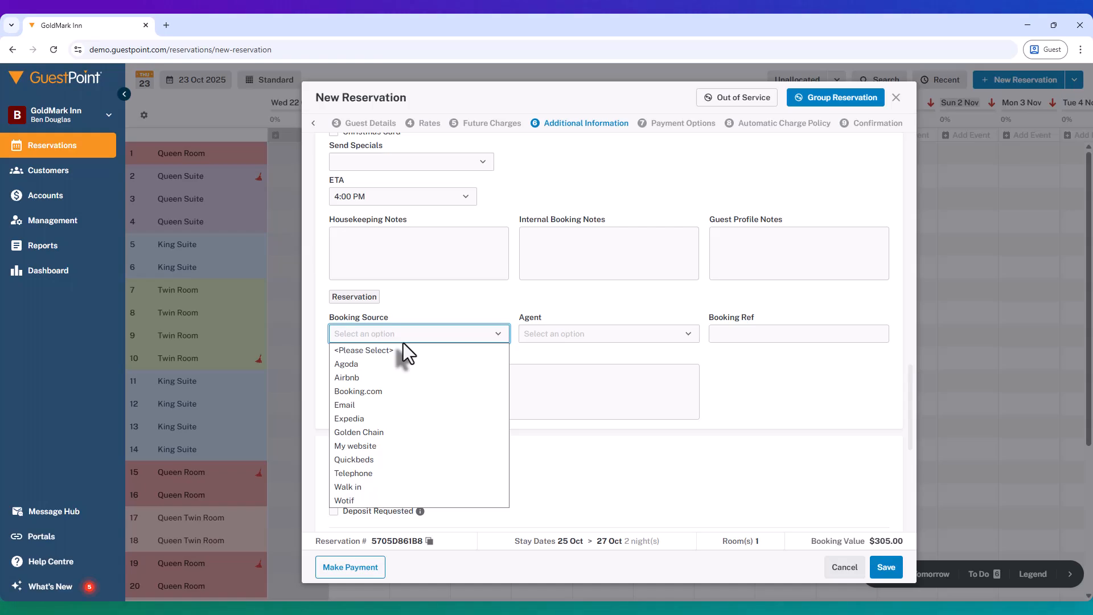
{"action": "left_click", "coordinate": [381, 474]}
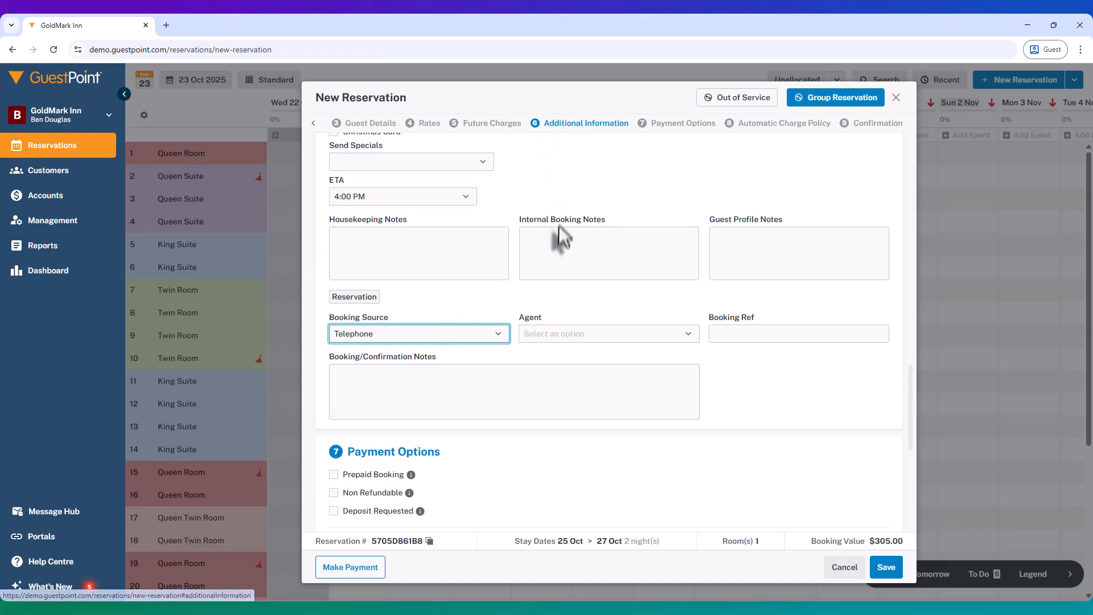
Step: Add the internal booking note "Pay on arrival." to the reservation
{"action": "left_click", "coordinate": [555, 248]}
{"action": "type", "text": "Pay on arrival."}
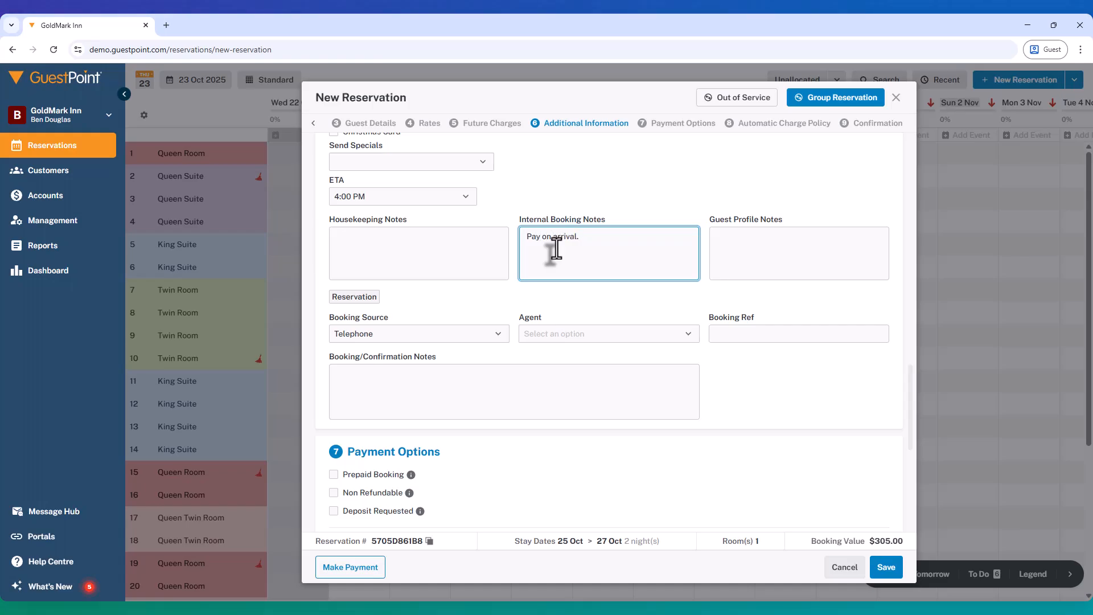
{"action": "left_click", "coordinate": [523, 409]}
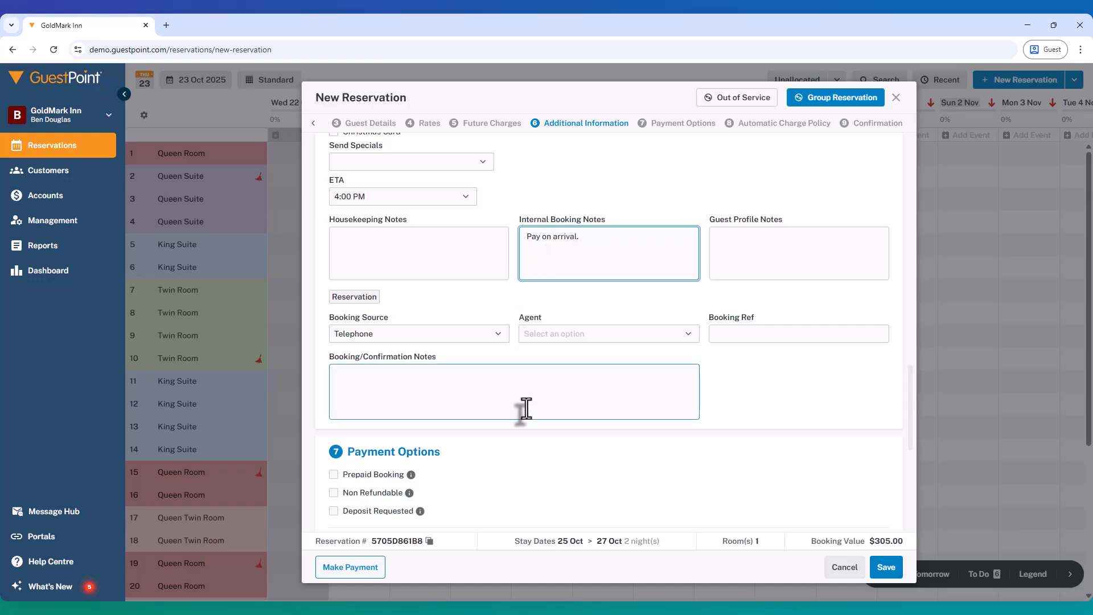
Step: Save the reservation with Email Confirmation selected and leave the email composer
{"action": "scroll", "coordinate": [519, 417], "scroll_direction": "down", "scroll_amount": 2}
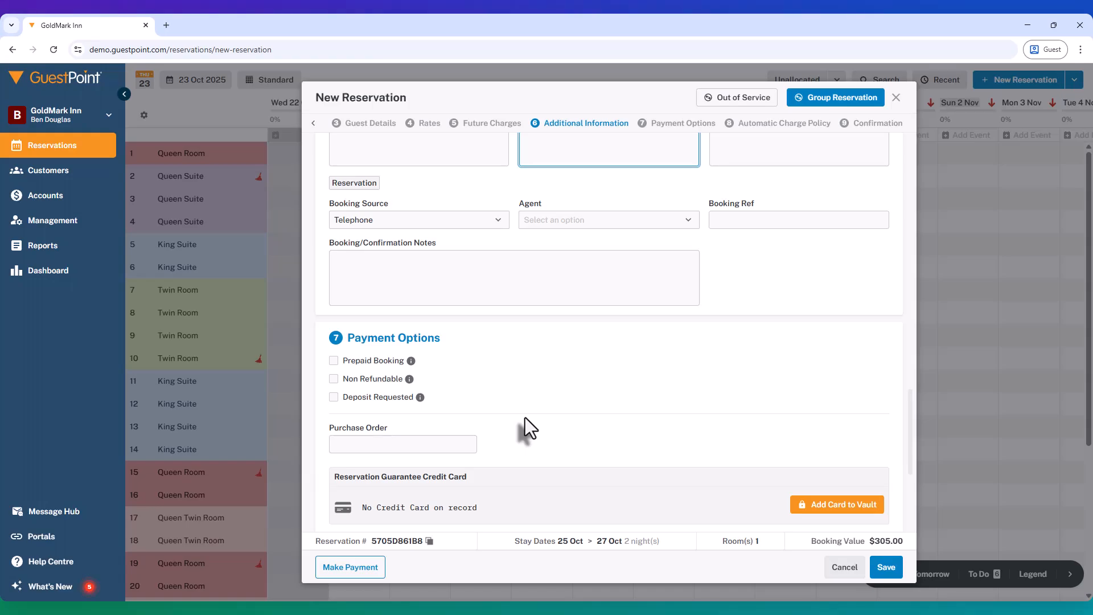
{"action": "scroll", "coordinate": [525, 419], "scroll_direction": "down", "scroll_amount": 1}
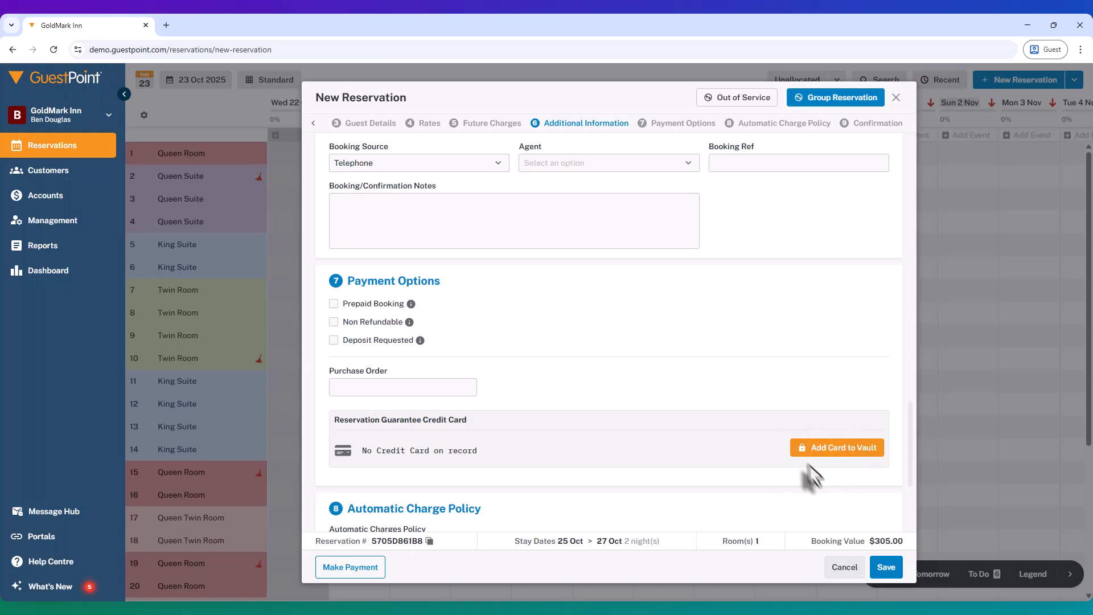
{"action": "scroll", "coordinate": [834, 450], "scroll_direction": "down", "scroll_amount": 3}
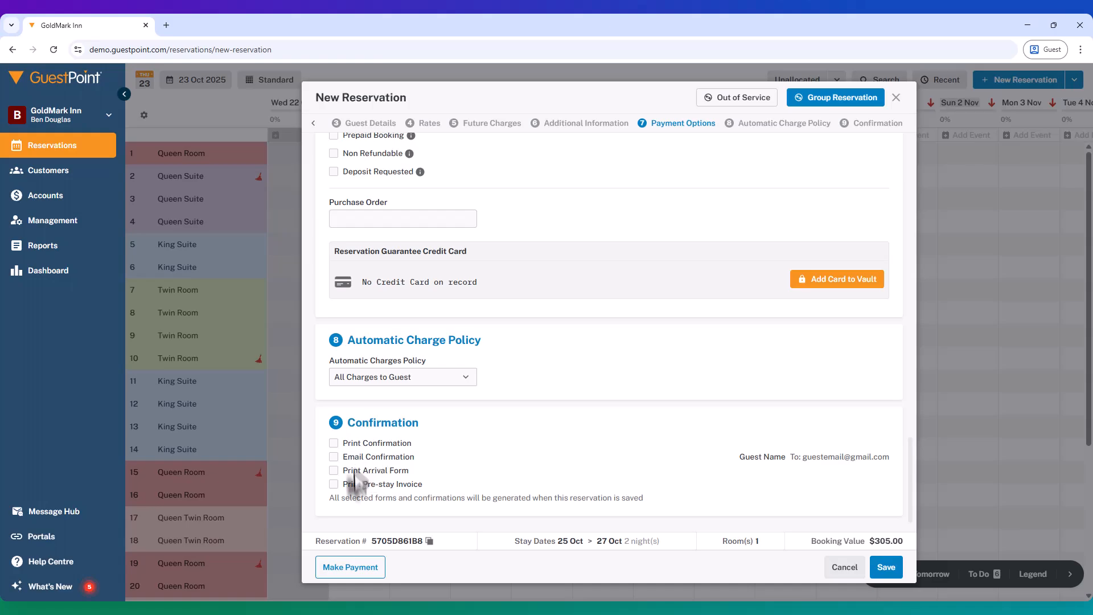
{"action": "left_click", "coordinate": [334, 456]}
{"action": "left_click", "coordinate": [886, 567]}
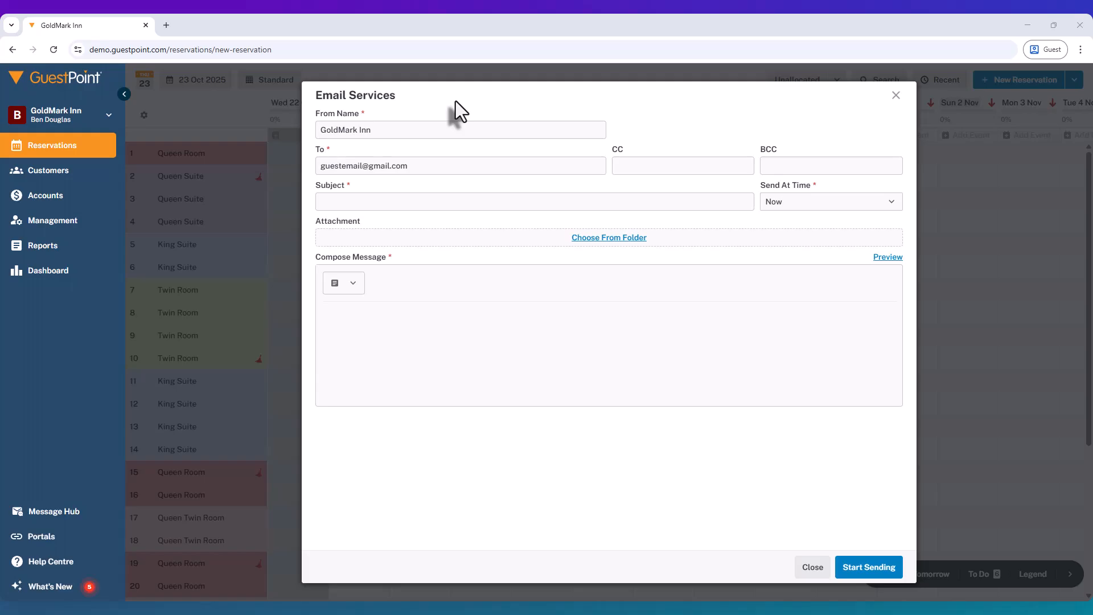
{"action": "left_click", "coordinate": [299, 67]}
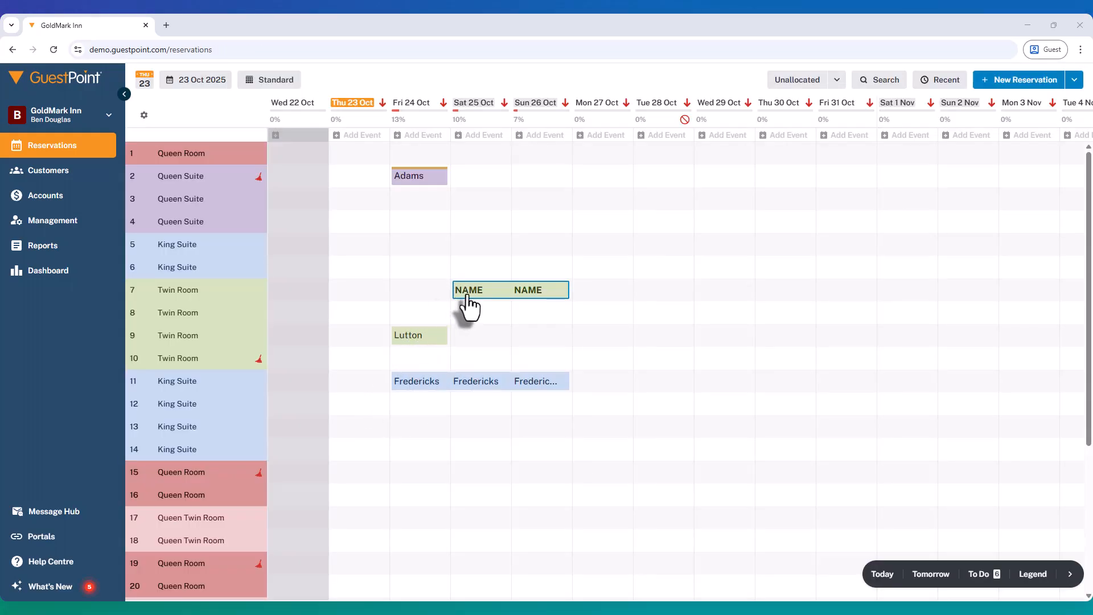
Step: Open the Room 7 reservation starting 25 Oct for editing and mark it Do Not Move
{"action": "mouse_move", "coordinate": [467, 296]}
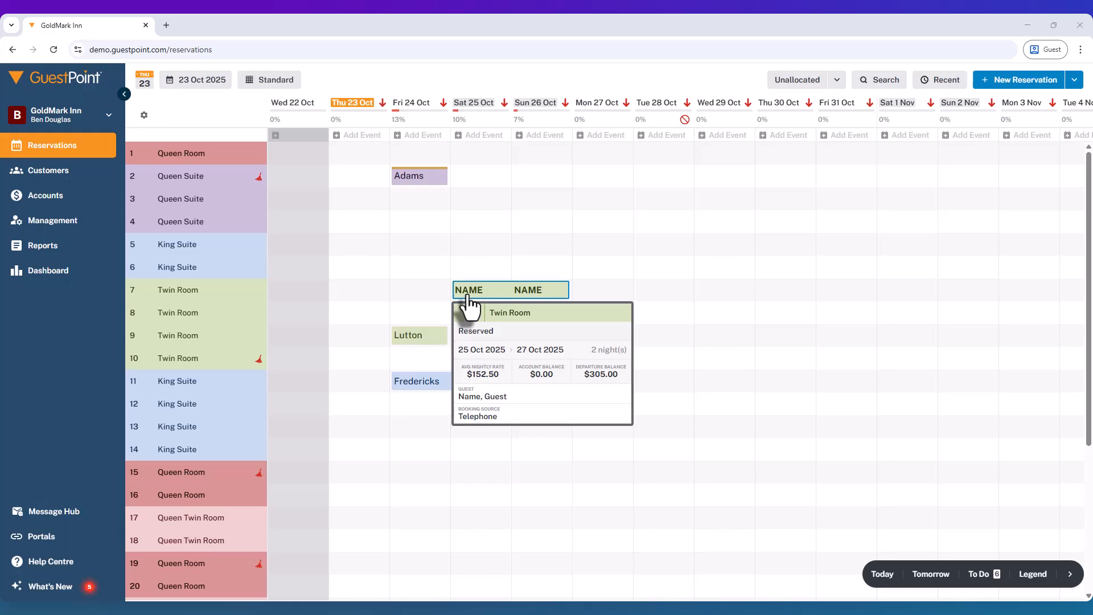
{"action": "left_click", "coordinate": [466, 297]}
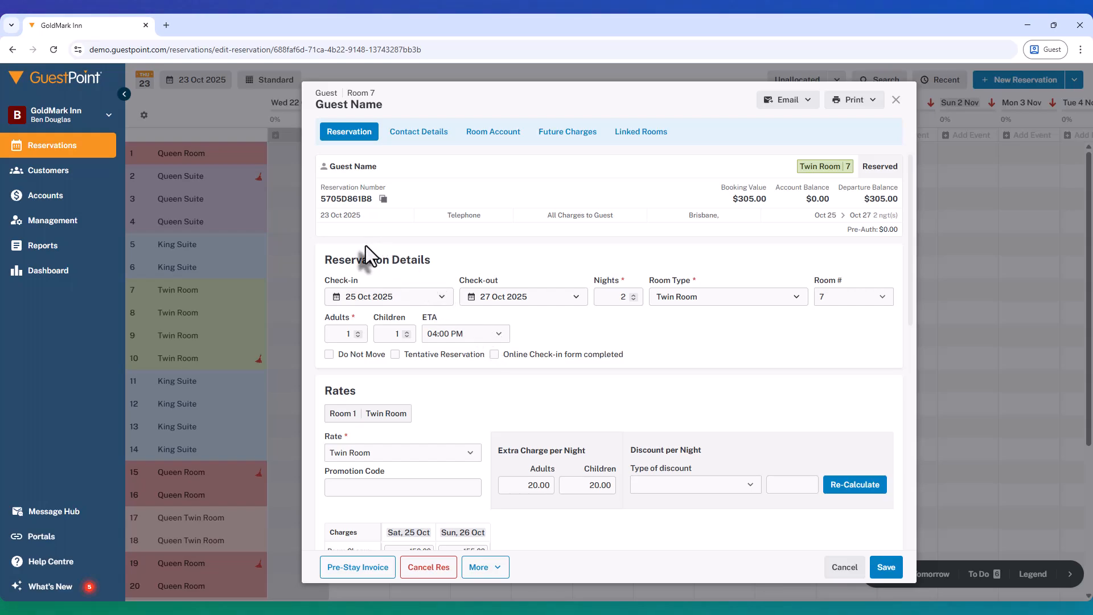
{"action": "left_click", "coordinate": [329, 355]}
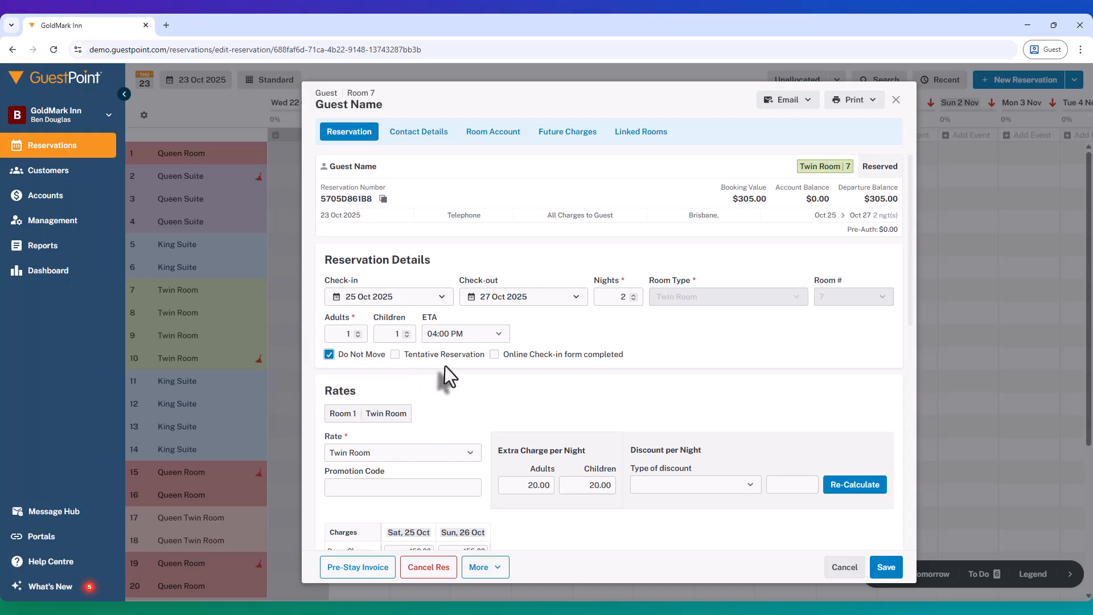
Step: Add the guest profile note "Likes room 25" to the reservation
{"action": "scroll", "coordinate": [499, 421], "scroll_direction": "down", "scroll_amount": 7}
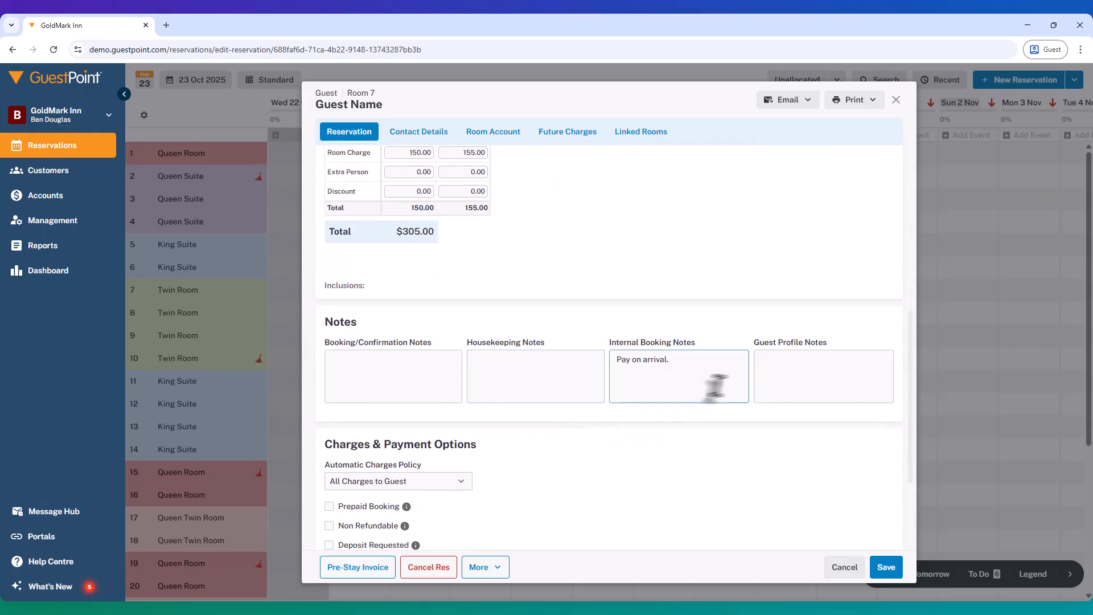
{"action": "left_click", "coordinate": [708, 367]}
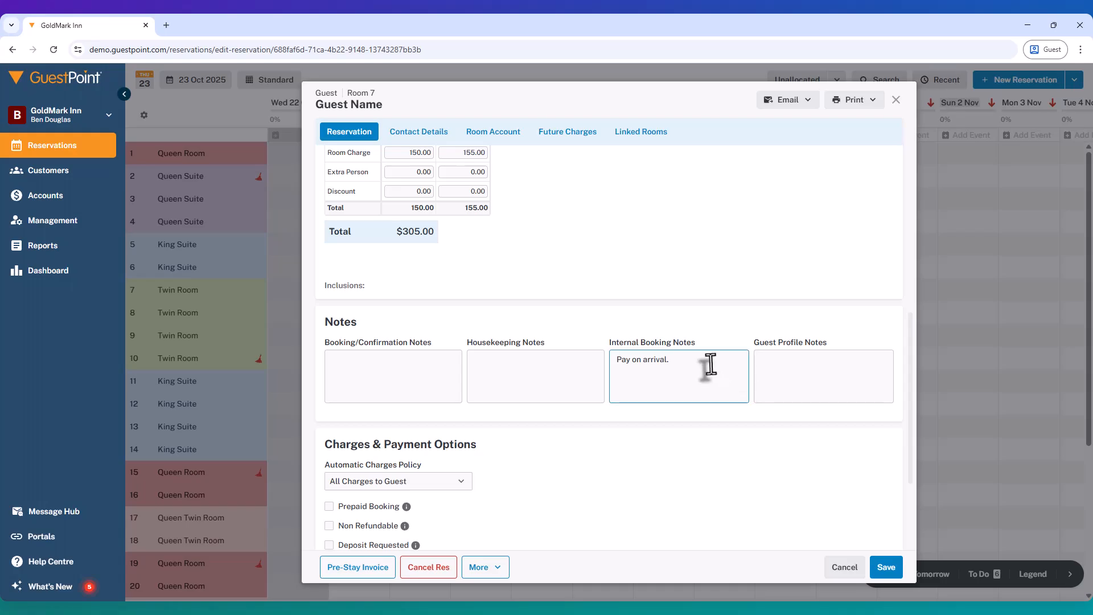
{"action": "left_click", "coordinate": [790, 370]}
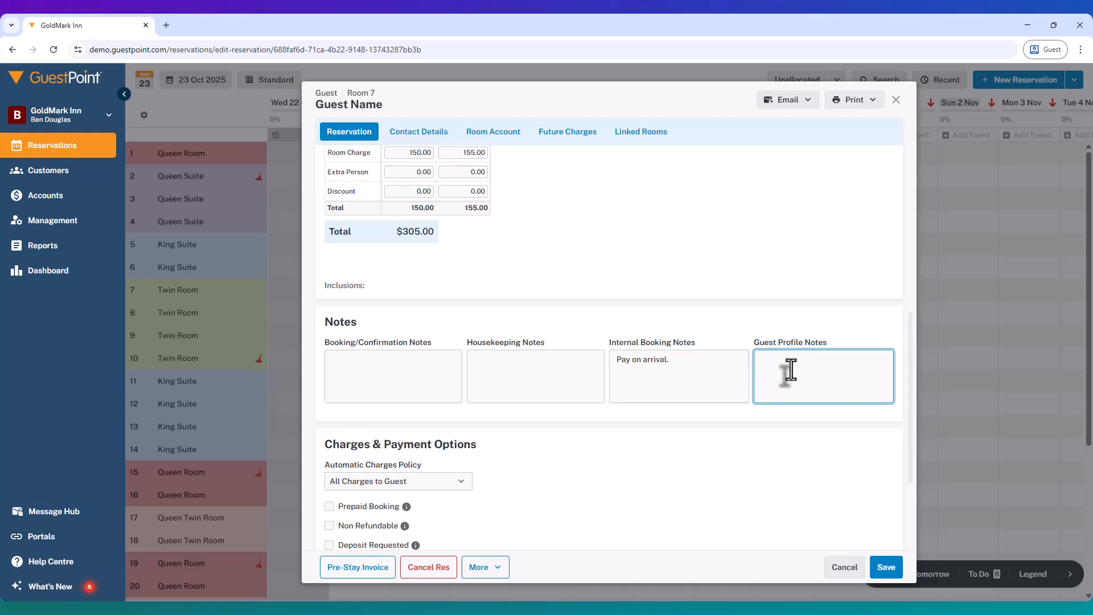
{"action": "type", "text": "Likes room 25"}
Step: Add a second line, "Downstairs Room preference due to mobility.", to the internal booking notes
{"action": "key", "text": "shift+Tab"}
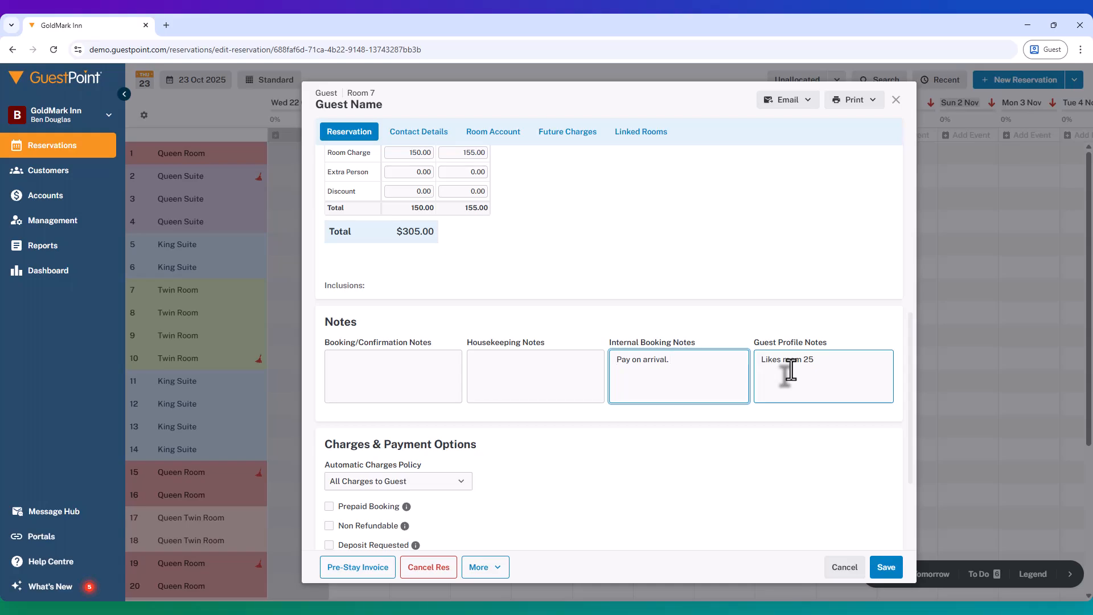
{"action": "key", "text": "Return"}
{"action": "type", "text": "Downstairs Room p"}
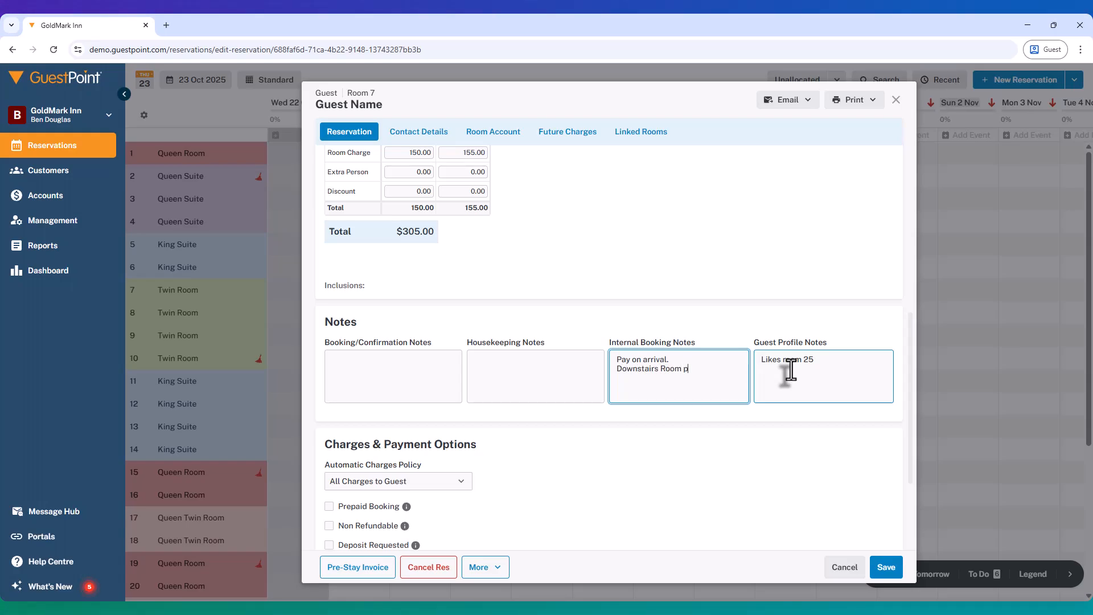
{"action": "type", "text": "reference due to mobility."}
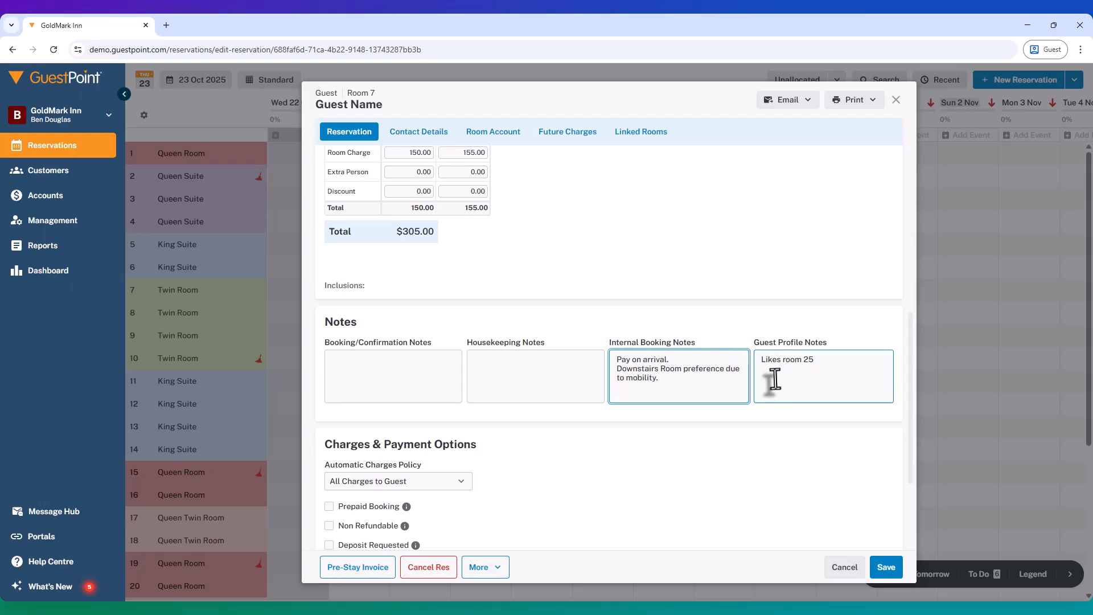
{"action": "left_click_drag", "start_coordinate": [683, 380], "coordinate": [609, 374]}
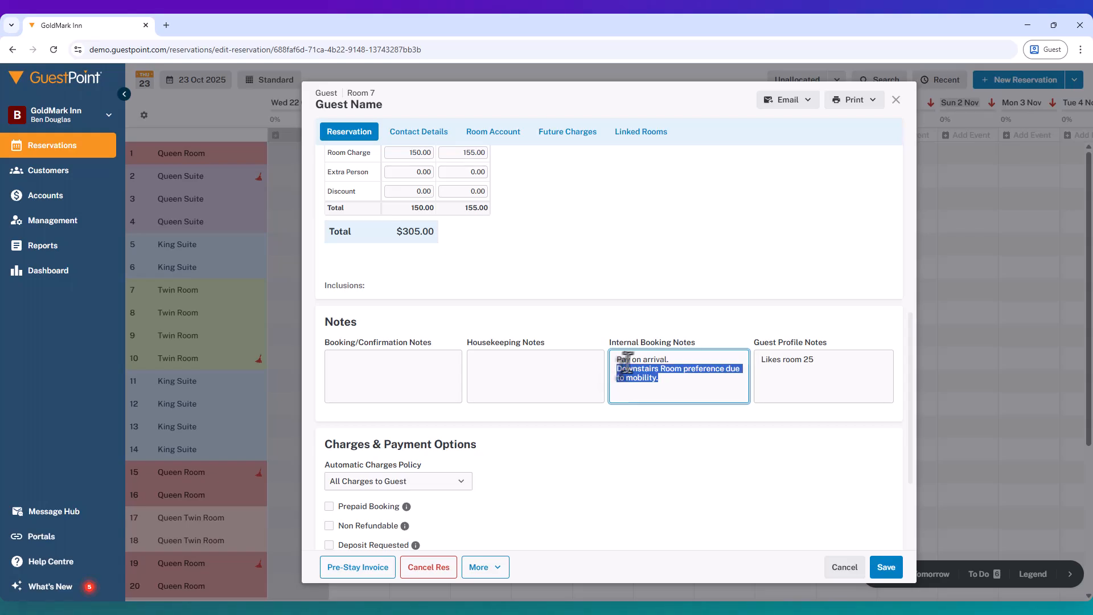
{"action": "left_click_drag", "start_coordinate": [829, 369], "coordinate": [747, 366]}
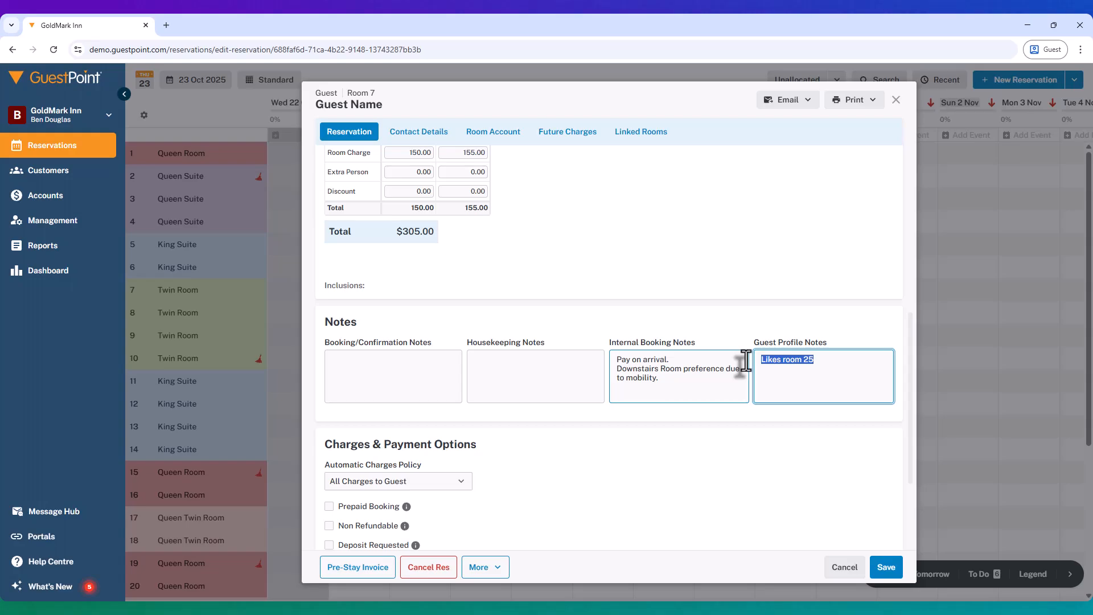
Step: Enter "Downstairs Room" as the reservation's booking/confirmation note
{"action": "left_click", "coordinate": [387, 368]}
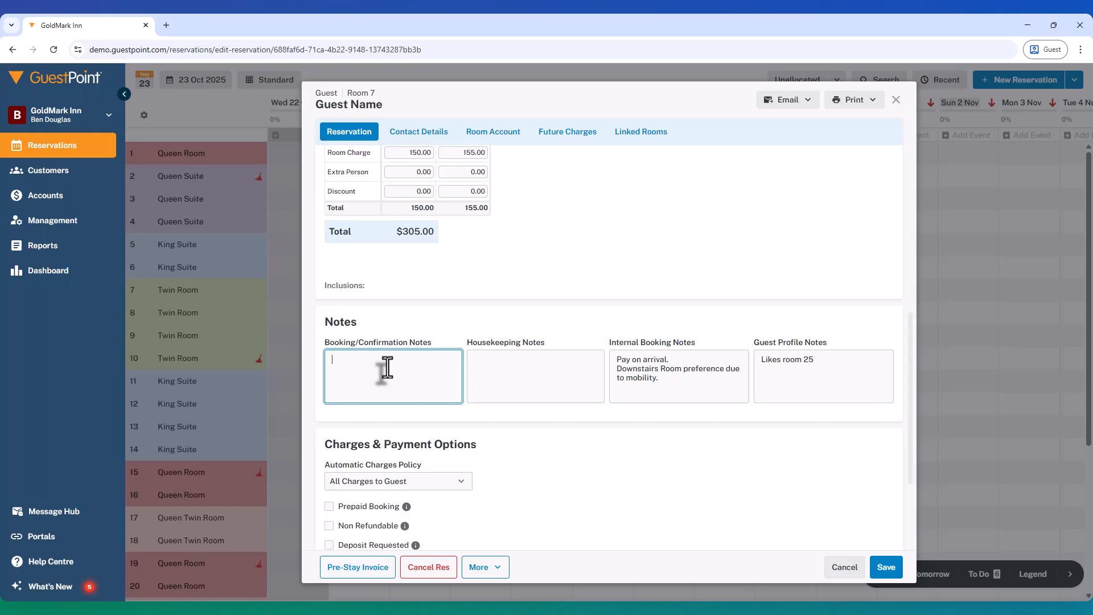
{"action": "type", "text": "Downstair"}
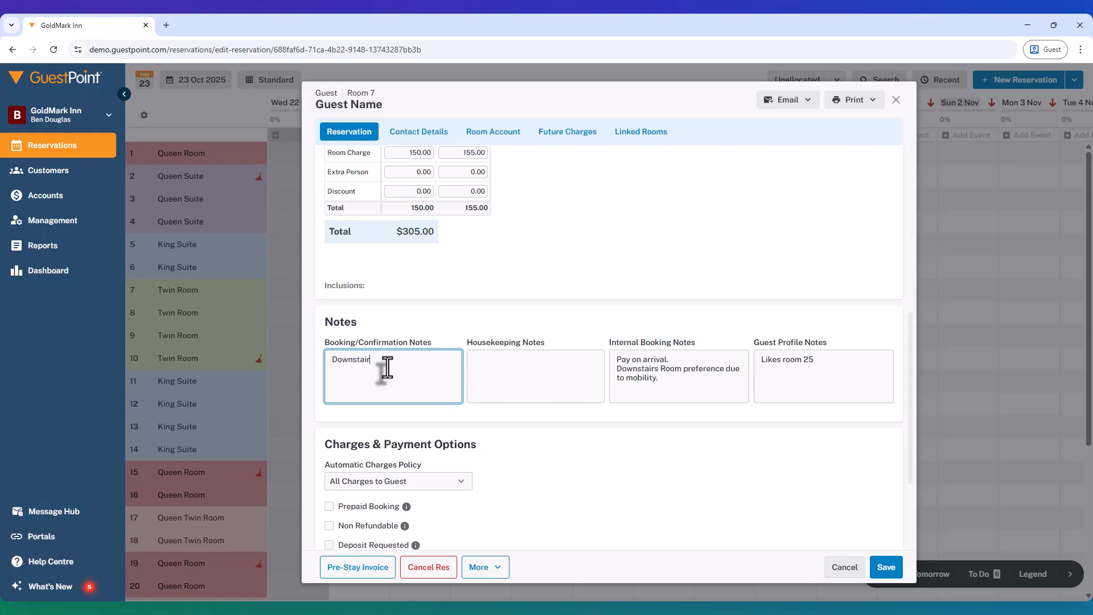
{"action": "type", "text": "s Room"}
{"action": "left_click_drag", "start_coordinate": [420, 371], "coordinate": [310, 363]}
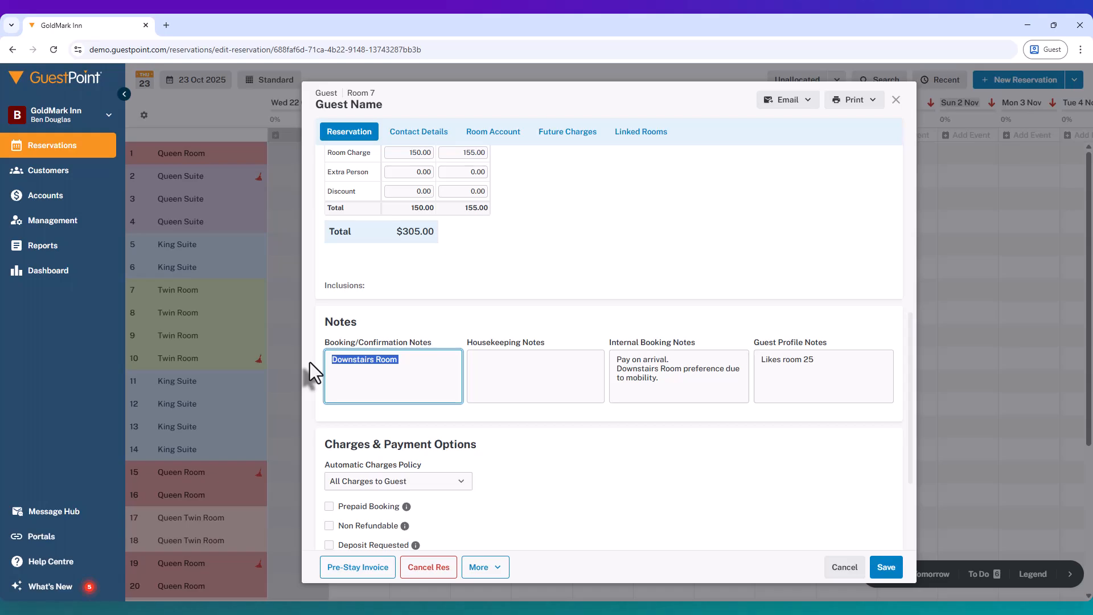
Step: Mark the booking as a Tentative Reservation and save it
{"action": "scroll", "coordinate": [392, 373], "scroll_direction": "up", "scroll_amount": 7}
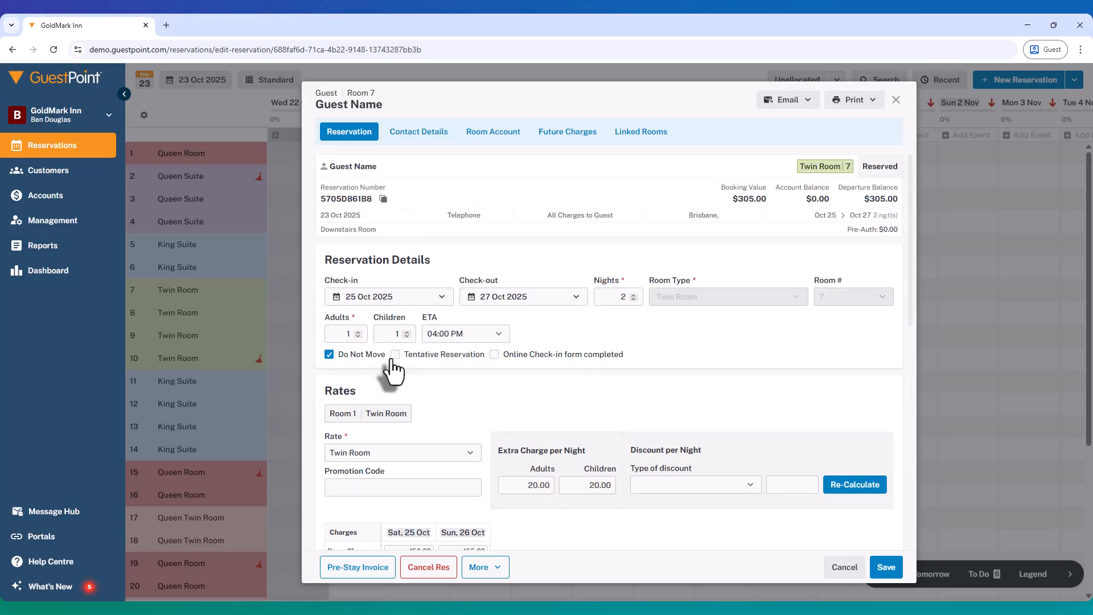
{"action": "left_click", "coordinate": [394, 356]}
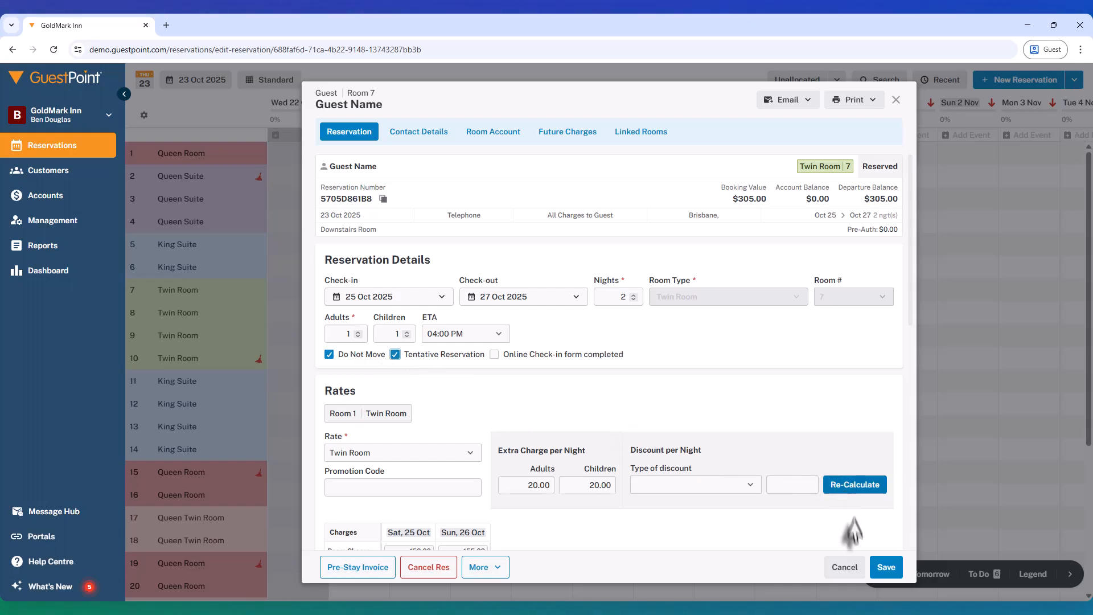
{"action": "left_click", "coordinate": [875, 572]}
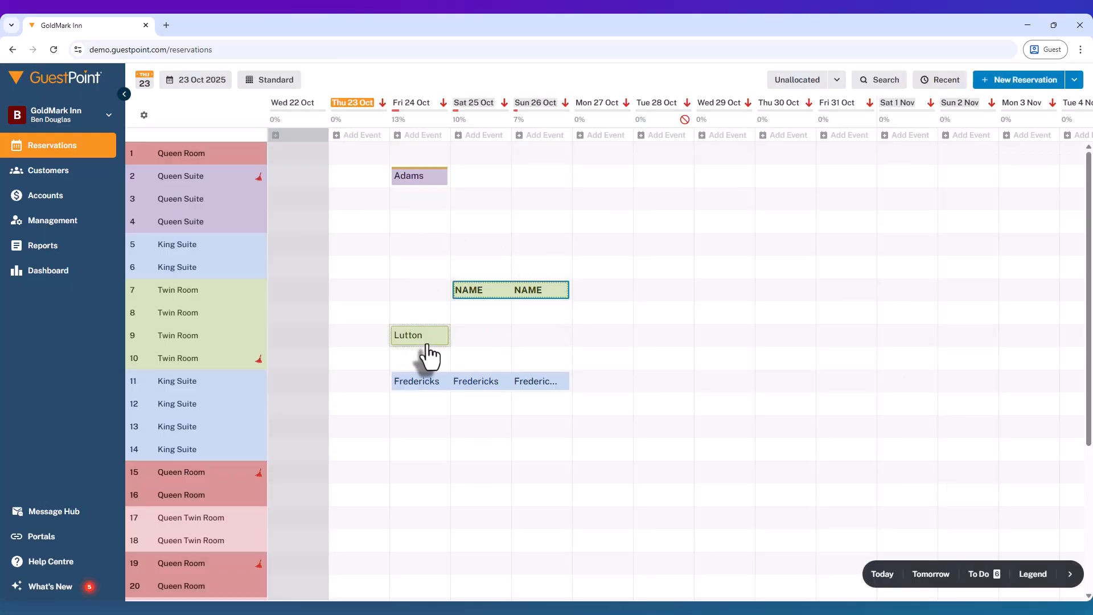
Step: View the Room 7 reservation's summary on the calendar and compare its marking with the legend
{"action": "mouse_move", "coordinate": [502, 299]}
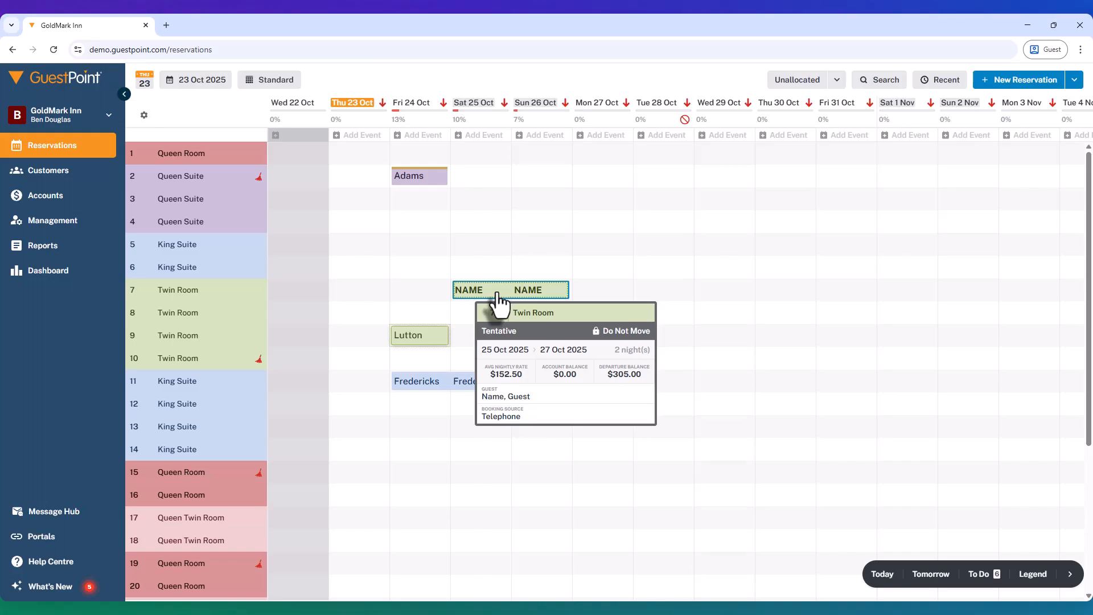
{"action": "left_click", "coordinate": [1032, 573]}
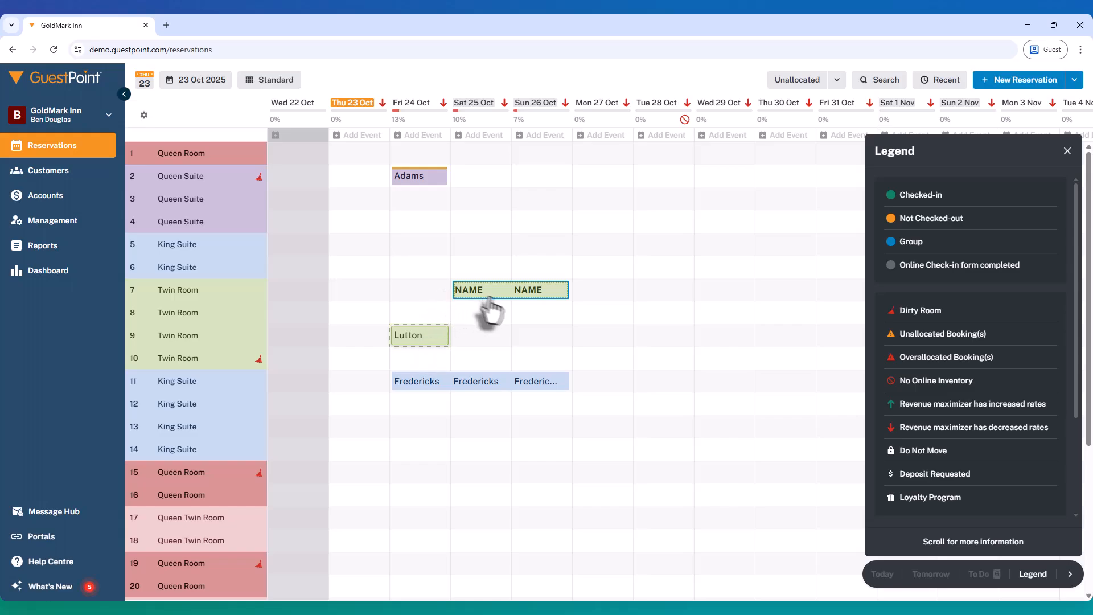
{"action": "left_click", "coordinate": [506, 305]}
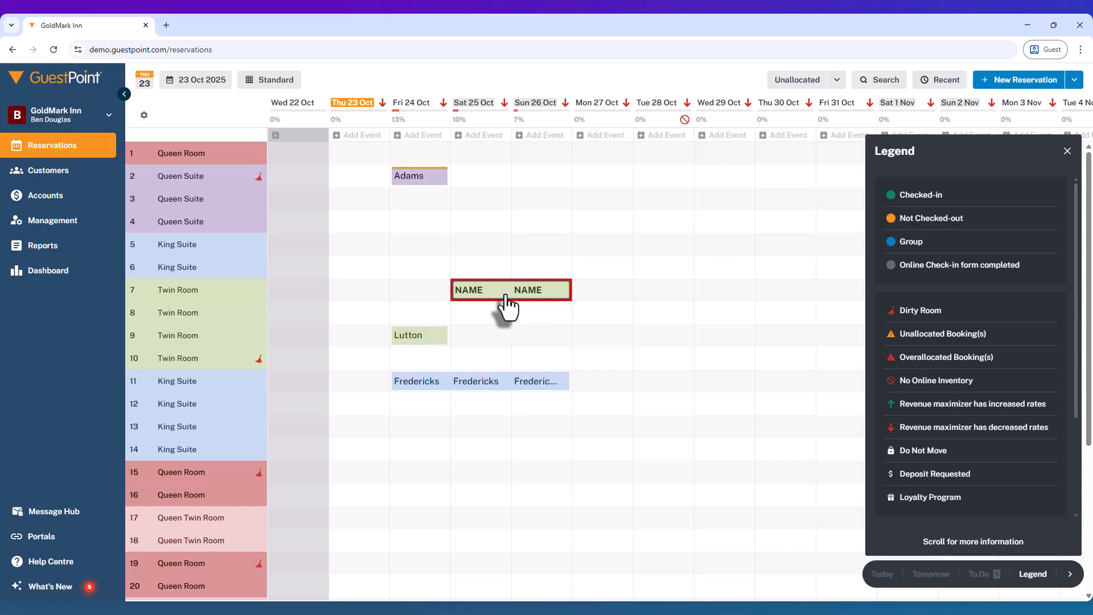
{"action": "left_click", "coordinate": [418, 342]}
{"action": "left_click", "coordinate": [470, 298]}
Step: Open the Room 7 reservation, switch Do Not Move off and back on, and save it
{"action": "double_click", "coordinate": [472, 292]}
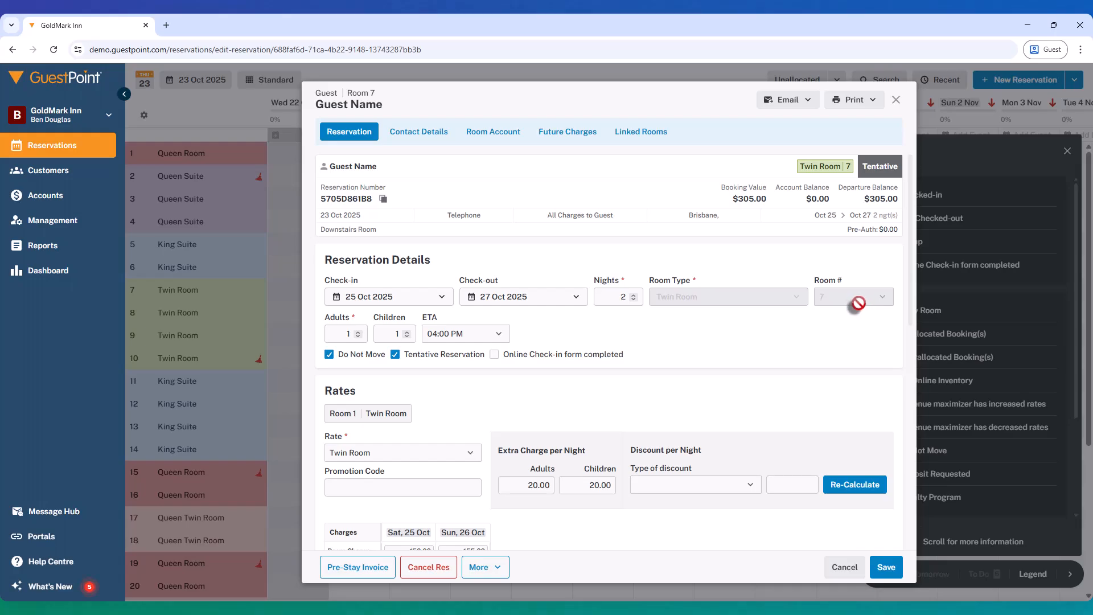
{"action": "left_click", "coordinate": [329, 354]}
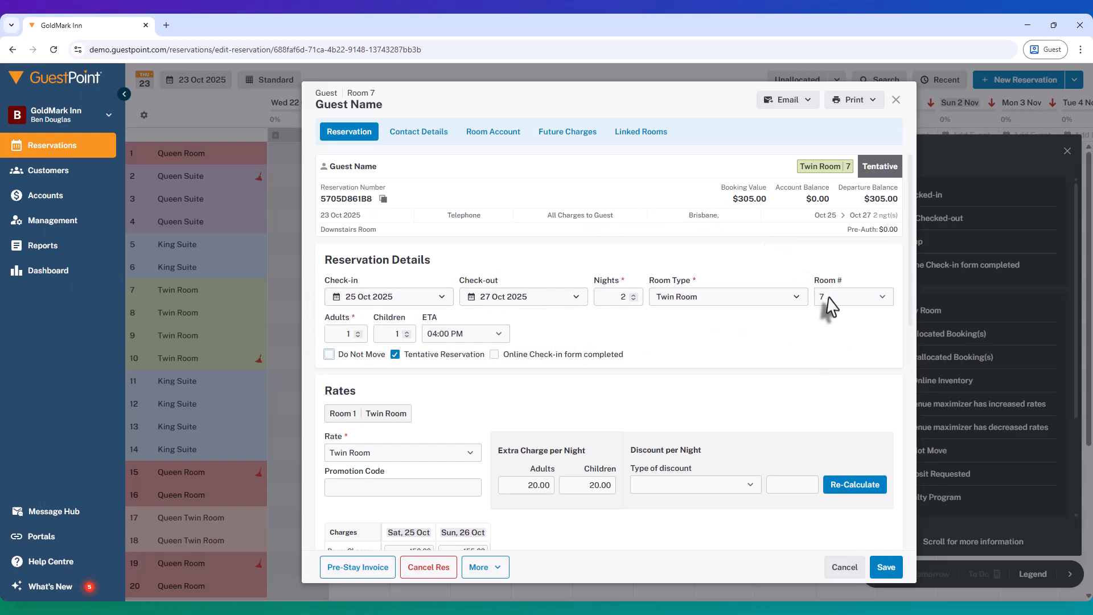
{"action": "left_click", "coordinate": [352, 358]}
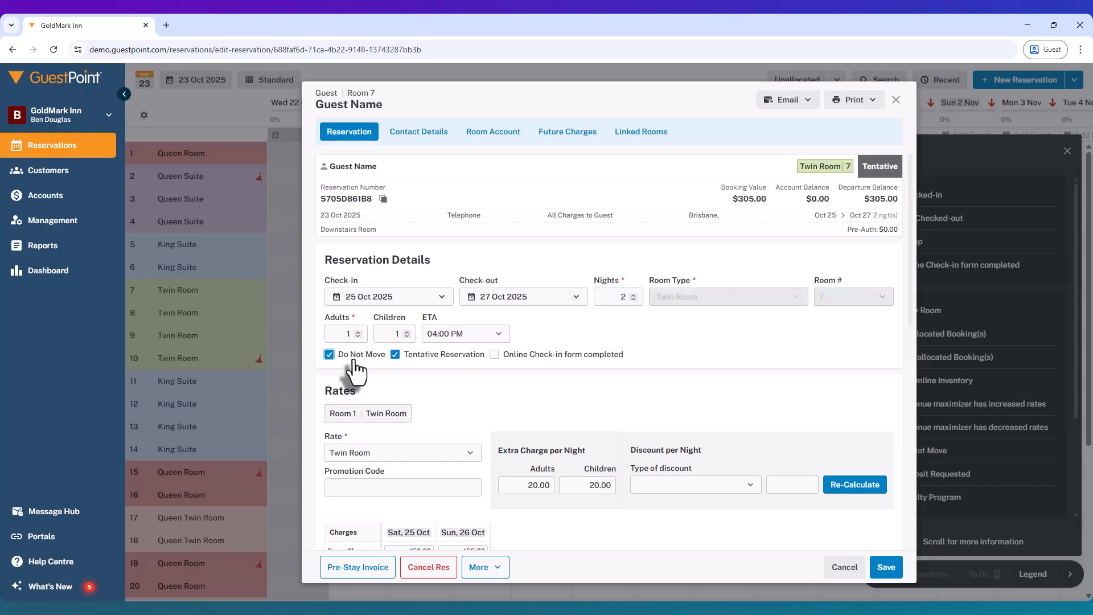
{"action": "left_click", "coordinate": [884, 567]}
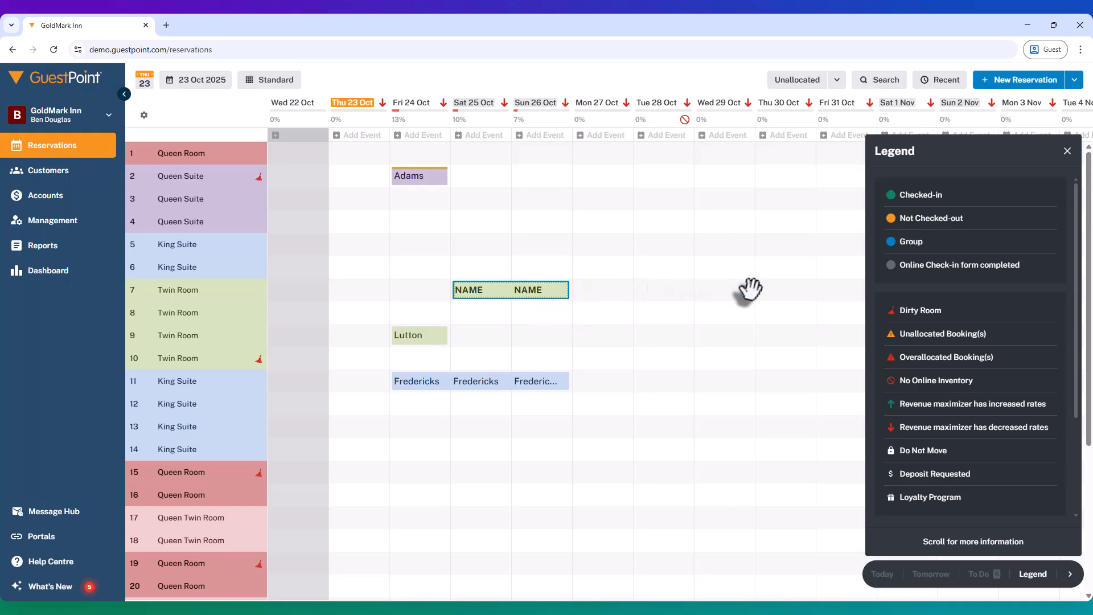
Step: Reopen the Room 7 reservation and mark its Online Check-in form as completed
{"action": "left_click", "coordinate": [506, 295]}
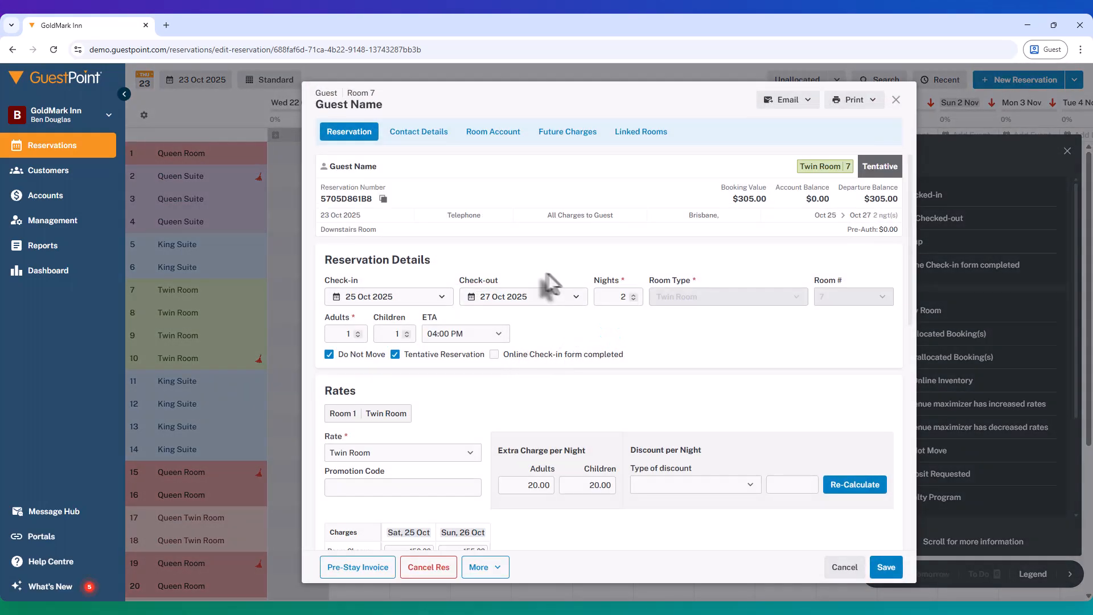
{"action": "left_click", "coordinate": [493, 361]}
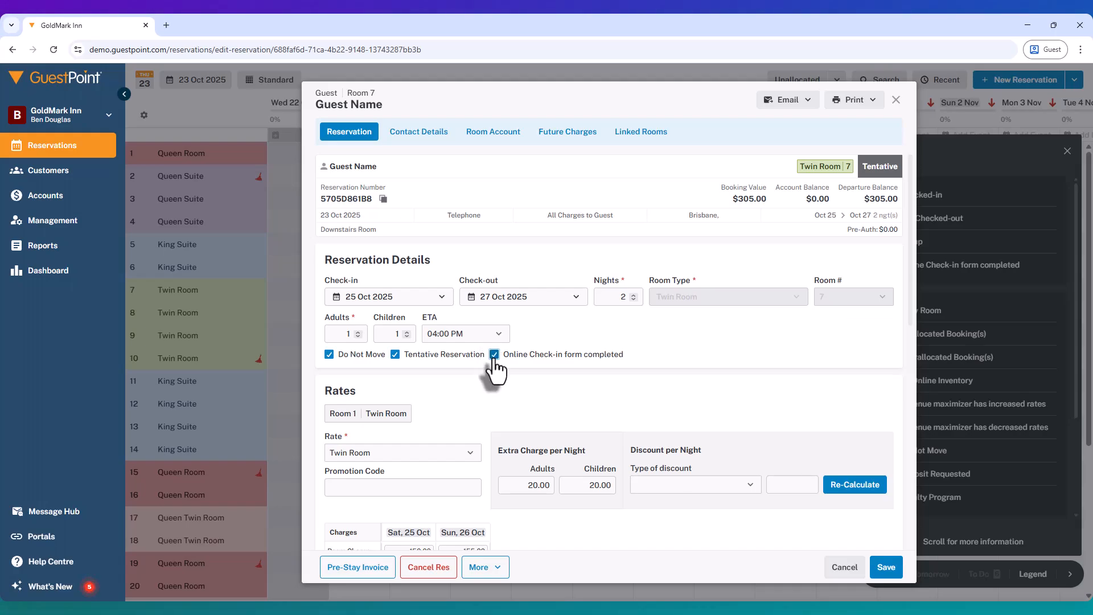
{"action": "scroll", "coordinate": [504, 431], "scroll_direction": "down", "scroll_amount": 2}
{"action": "left_click", "coordinate": [503, 419]}
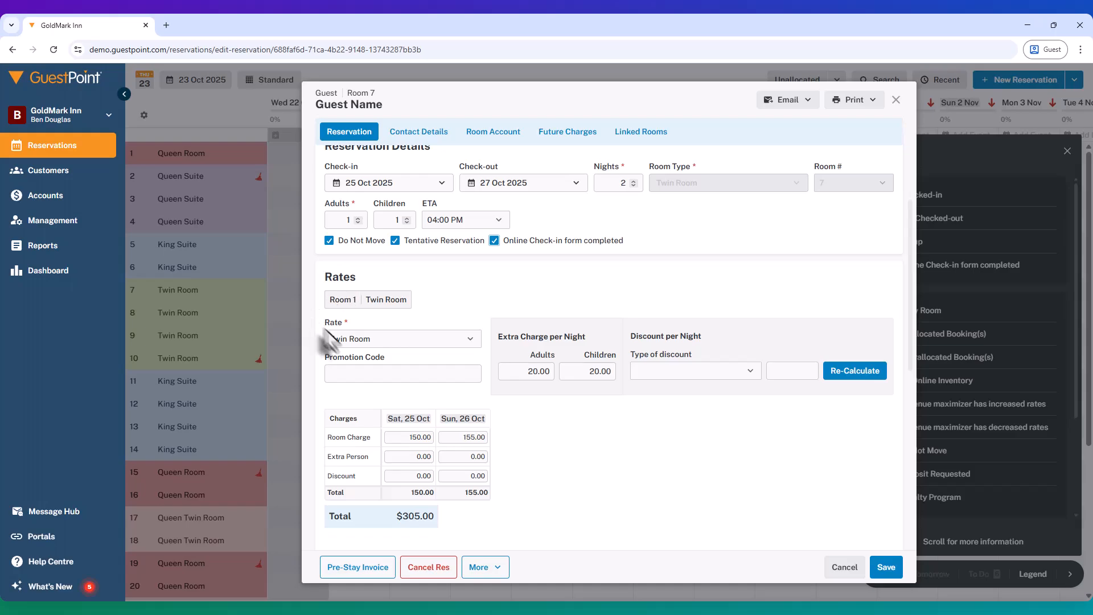
Step: Keep the Twin Room rate and apply a Fixed Amount Off discount of 20.00 per night, recalculating the charges
{"action": "left_click", "coordinate": [375, 340]}
{"action": "left_click", "coordinate": [363, 354]}
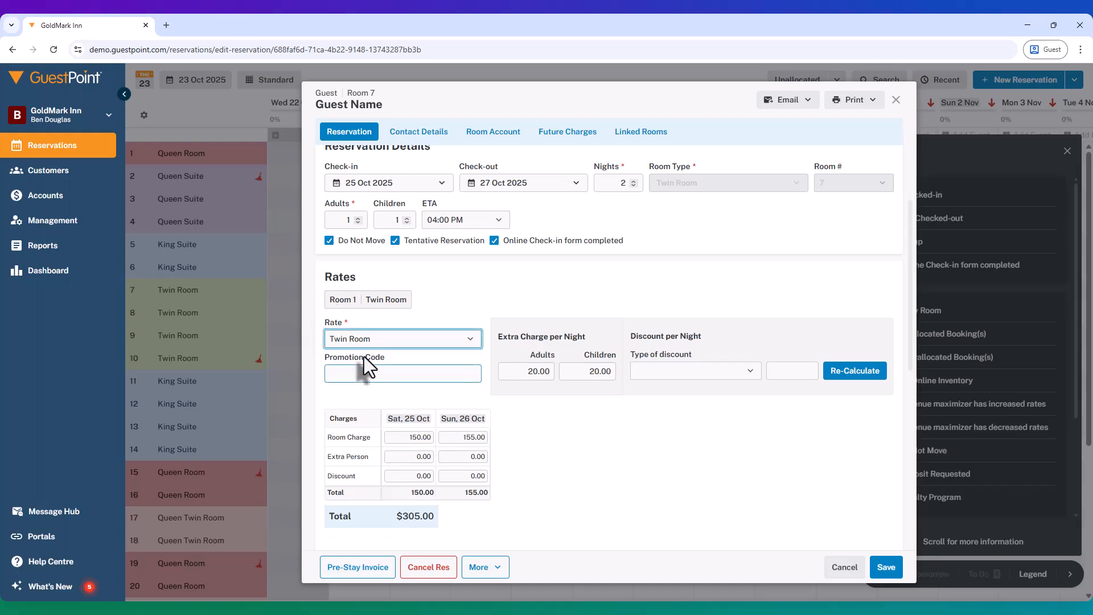
{"action": "left_click", "coordinate": [432, 374]}
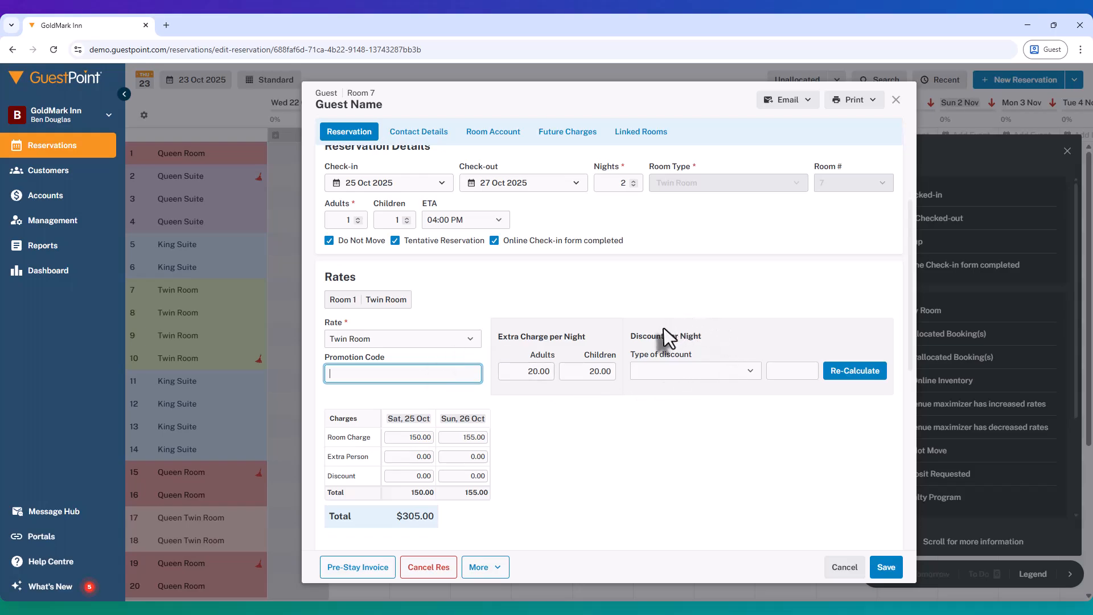
{"action": "left_click", "coordinate": [654, 369]}
{"action": "left_click", "coordinate": [663, 387]}
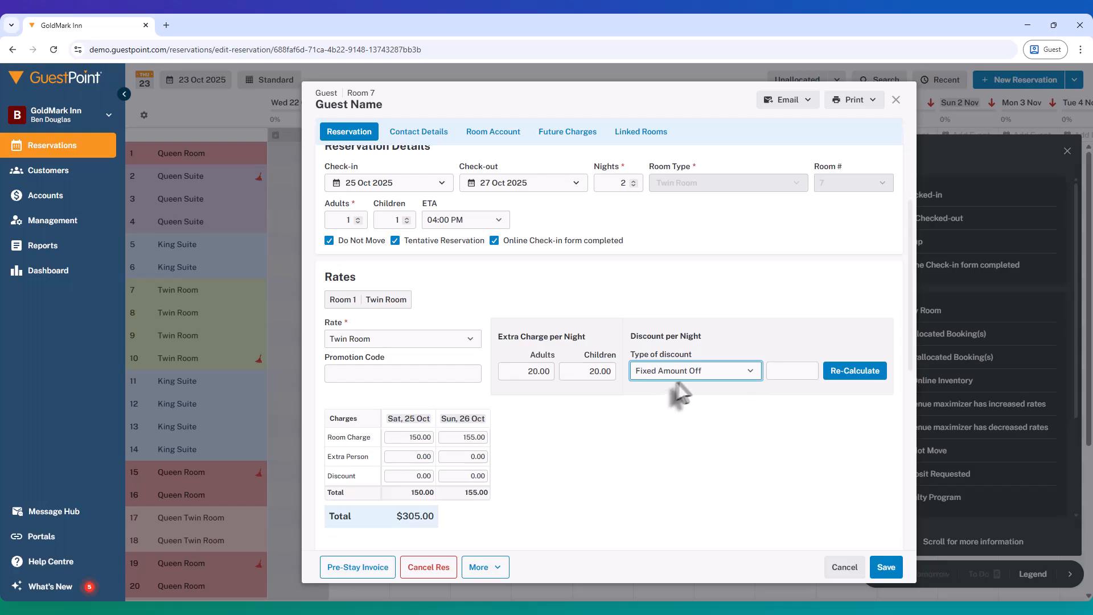
{"action": "left_click", "coordinate": [794, 375]}
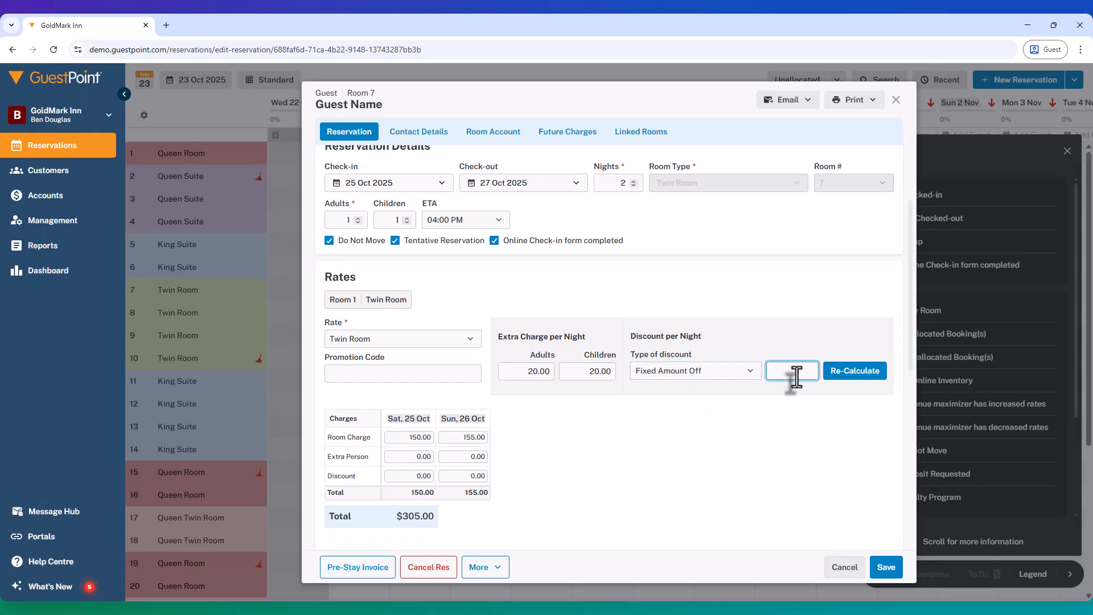
{"action": "type", "text": "20"}
{"action": "left_click", "coordinate": [848, 382]}
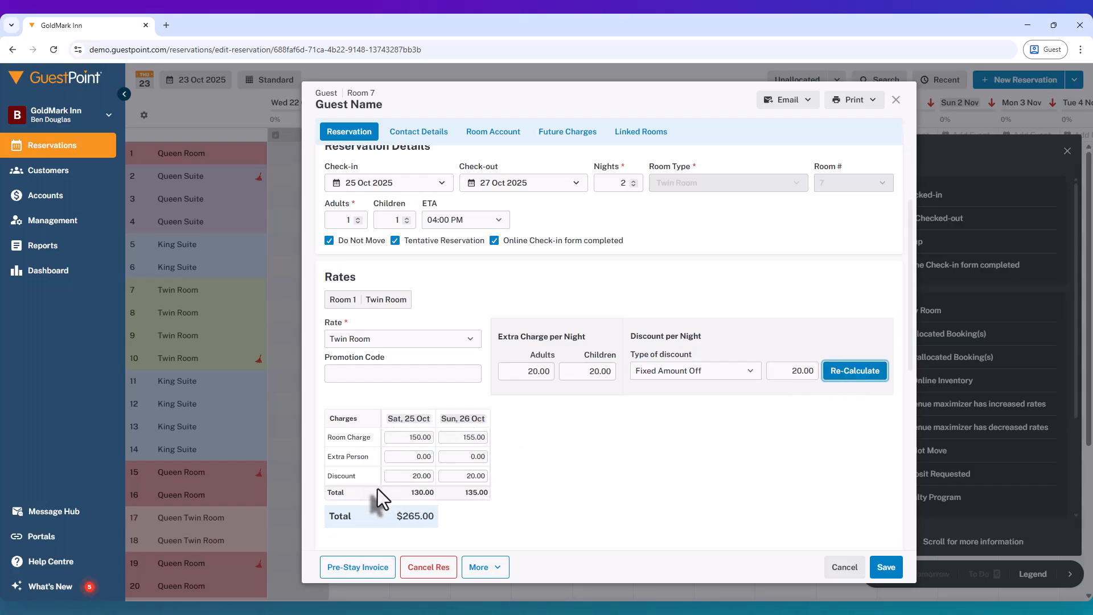
{"action": "left_click", "coordinate": [424, 477]}
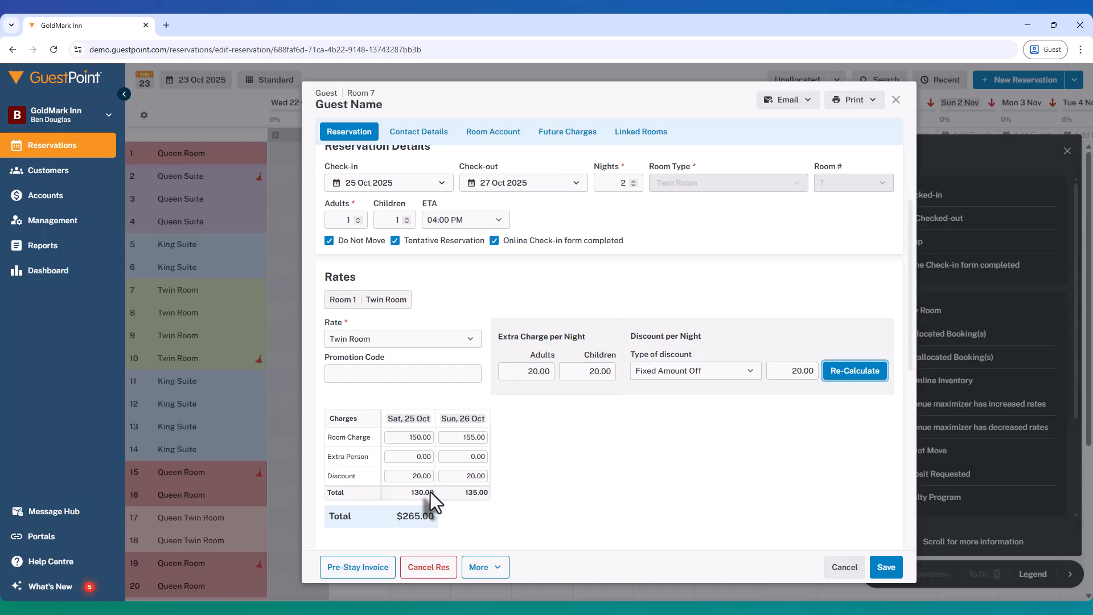
{"action": "left_click", "coordinate": [638, 461]}
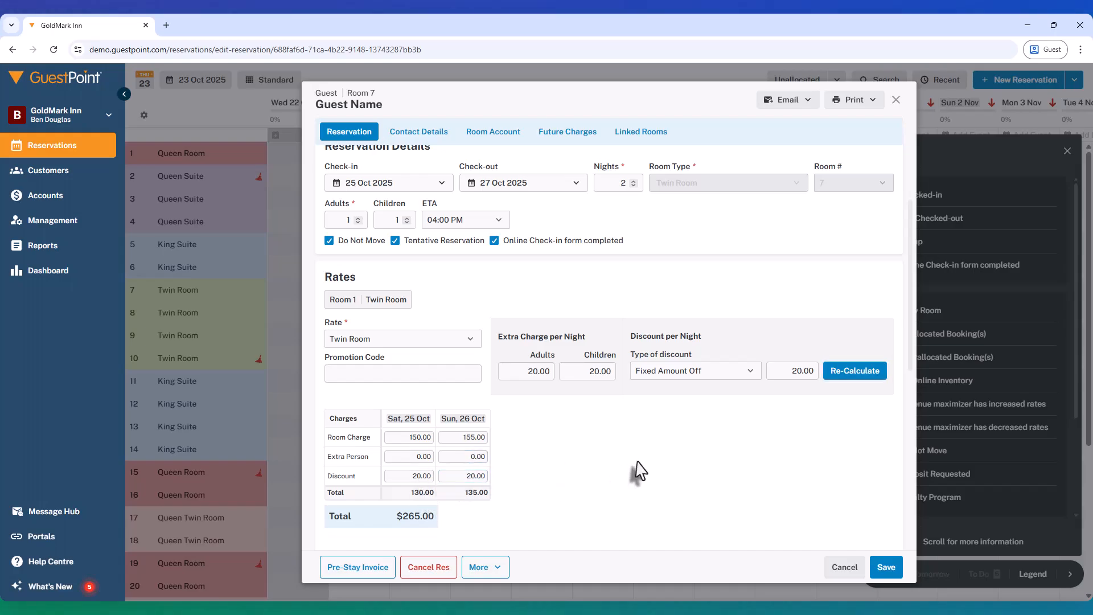
Step: Enter "Split Bed" as the reservation's housekeeping note
{"action": "scroll", "coordinate": [569, 399], "scroll_direction": "down", "scroll_amount": 4}
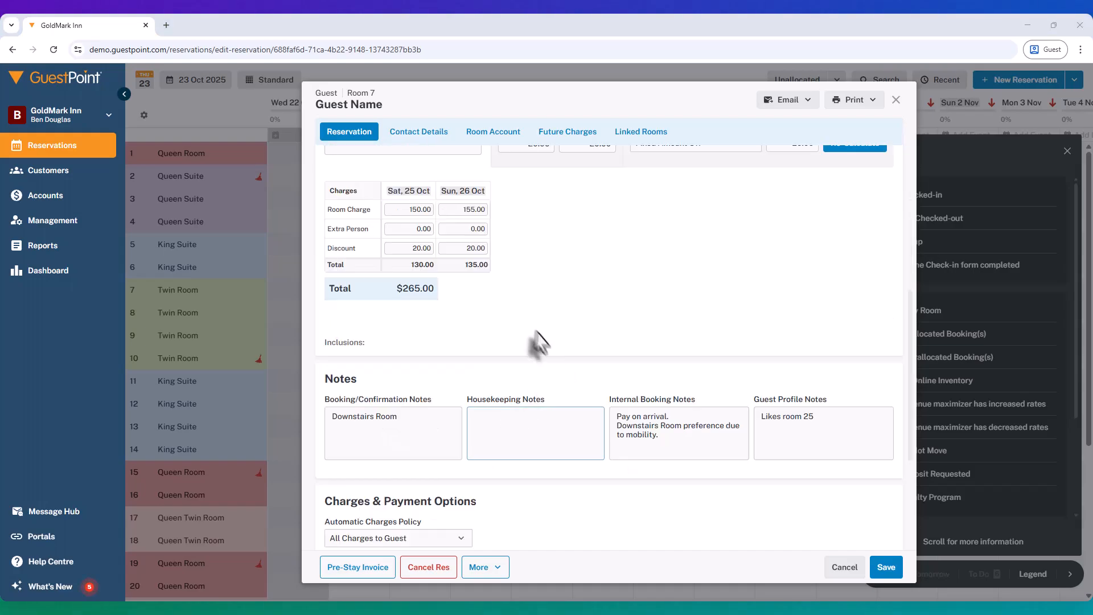
{"action": "left_click", "coordinate": [420, 425]}
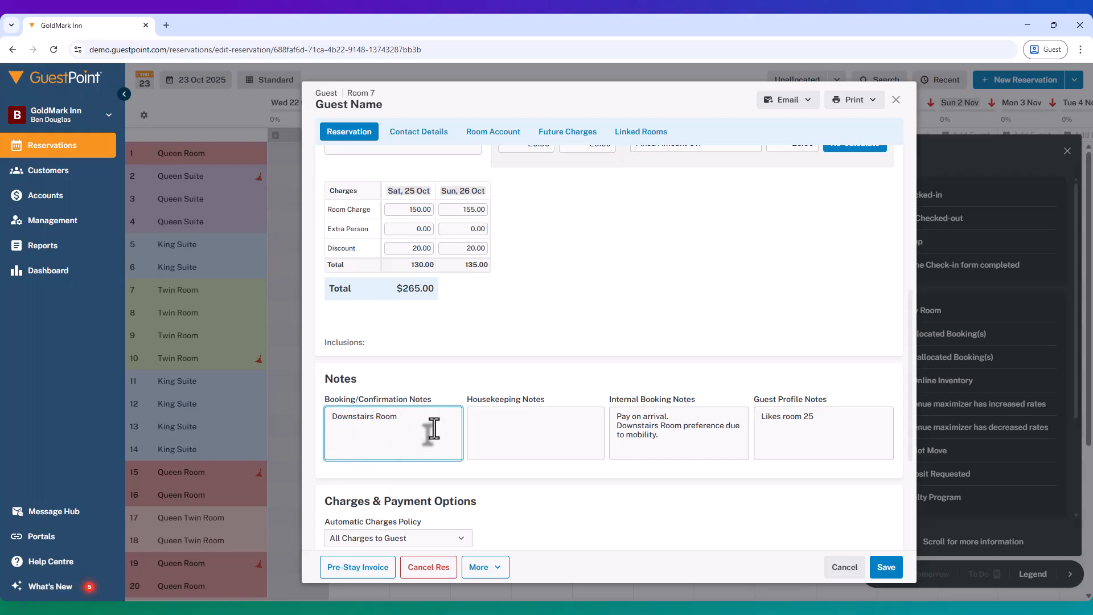
{"action": "left_click", "coordinate": [550, 456]}
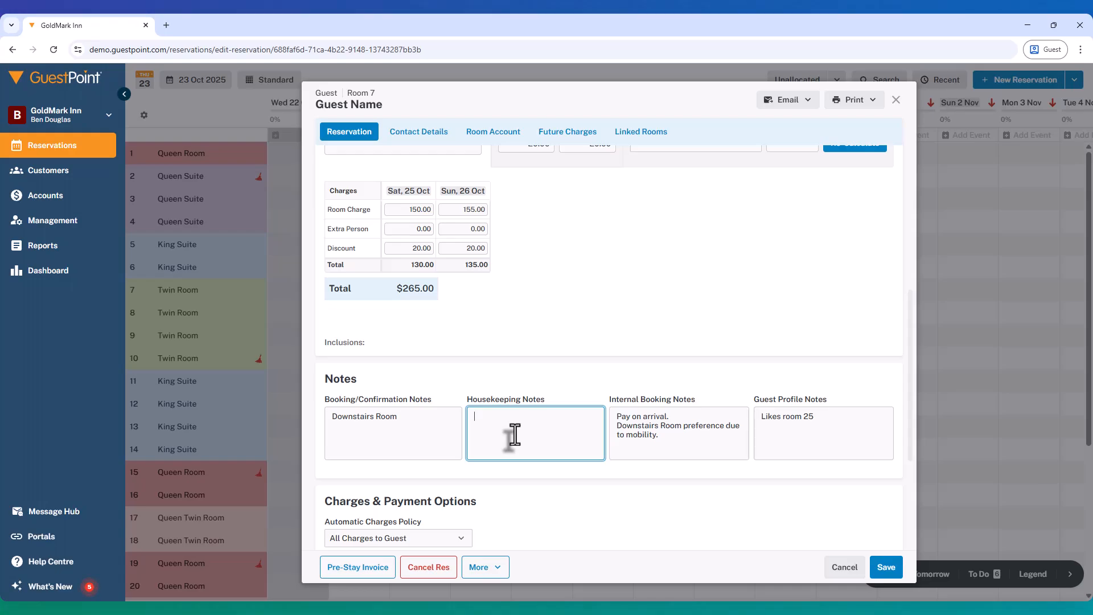
{"action": "type", "text": "Split Bed"}
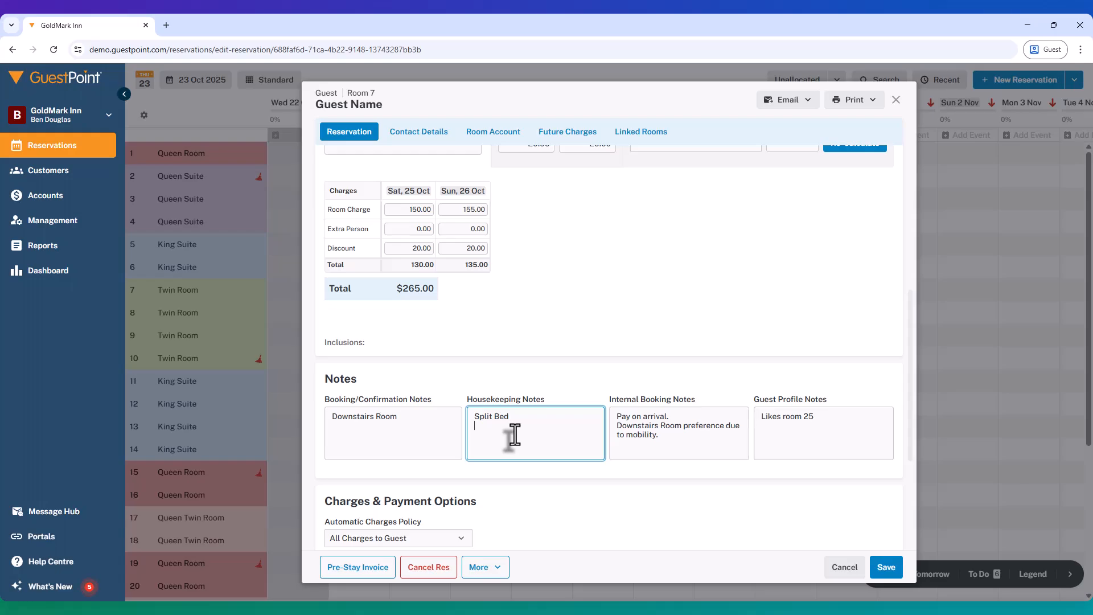
Step: Add "Two singles" as a second line in the reservation's housekeeping notes
{"action": "type", "text": "/Tow"}
{"action": "key", "text": "BackSpace"}
{"action": "key", "text": "BackSpace"}
{"action": "key", "text": "BackSpace"}
{"action": "key", "text": "BackSpace"}
{"action": "type", "text": "Two singl"}
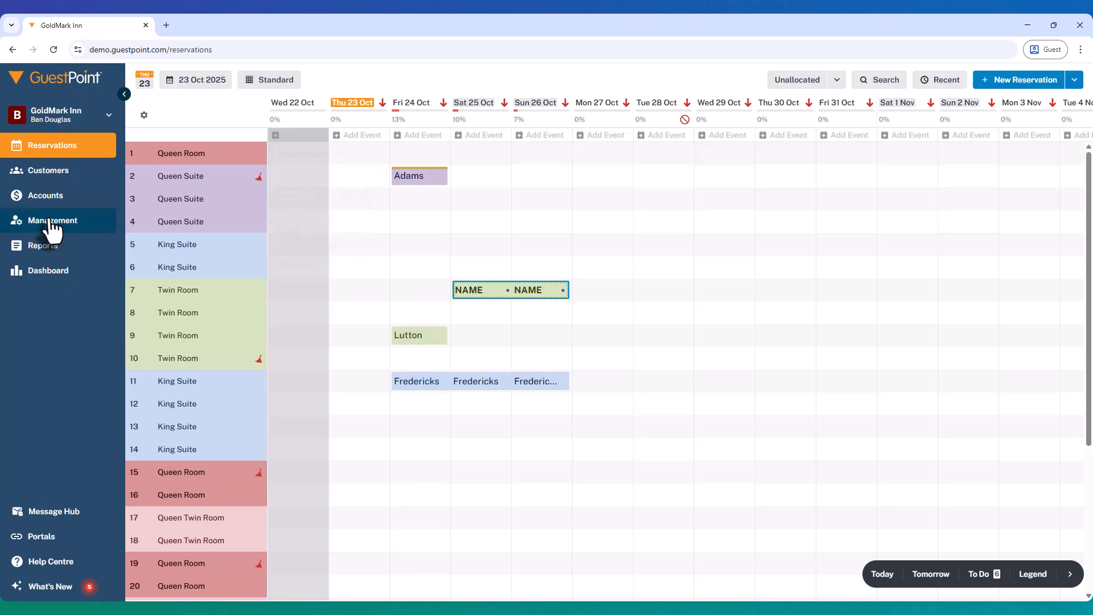
Step: Open the housekeeping cleaning schedule for 25 Oct 2025 and go to the daily notes of Room 7
{"action": "left_click", "coordinate": [51, 222]}
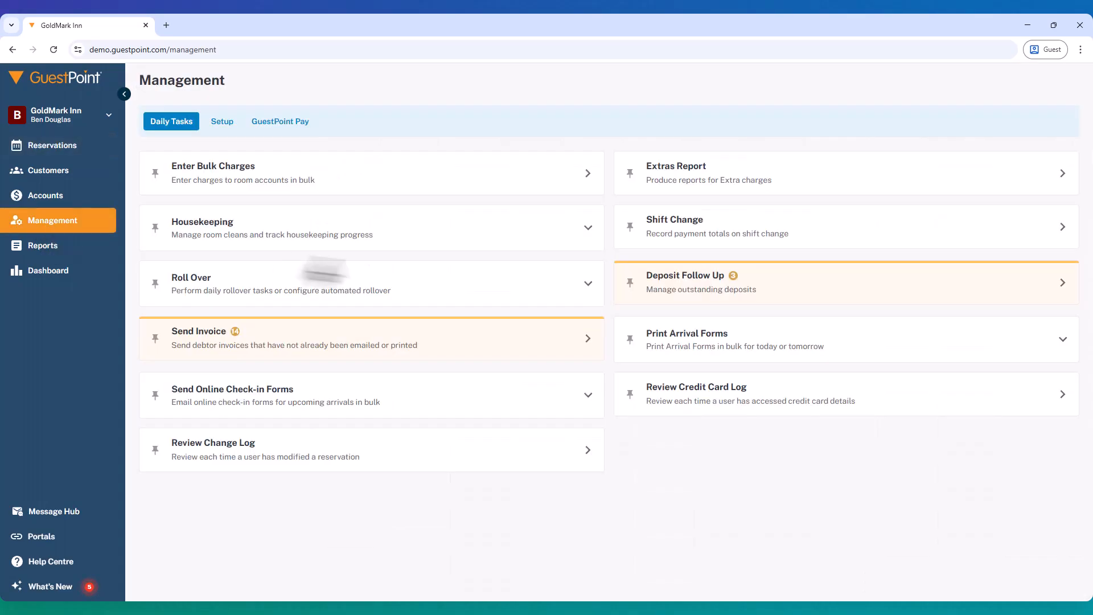
{"action": "left_click", "coordinate": [281, 239]}
{"action": "left_click", "coordinate": [233, 298]}
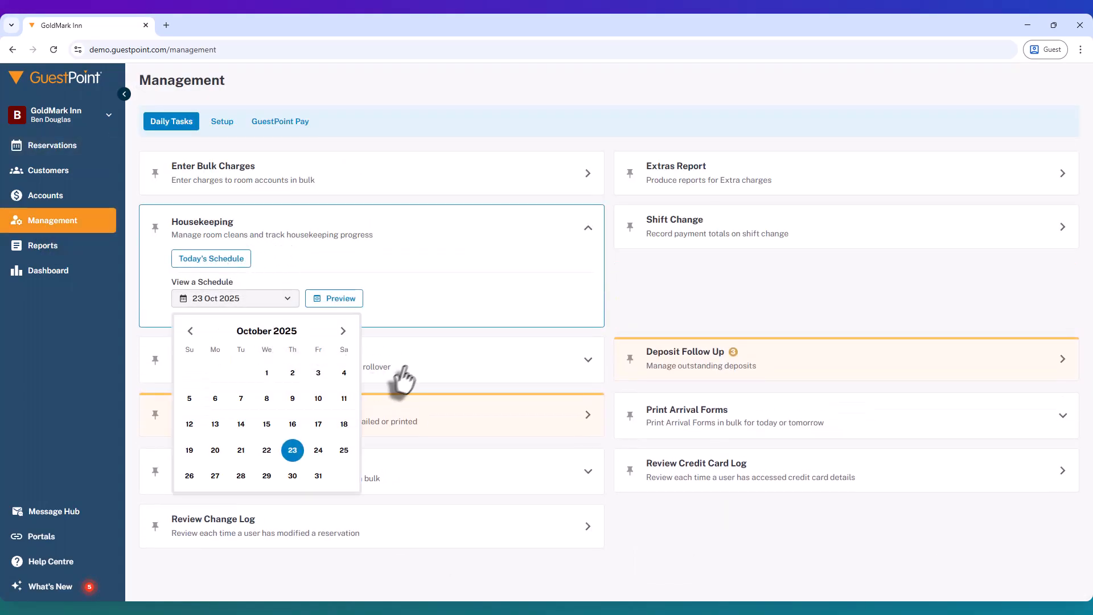
{"action": "left_click", "coordinate": [343, 451]}
{"action": "left_click", "coordinate": [324, 305]}
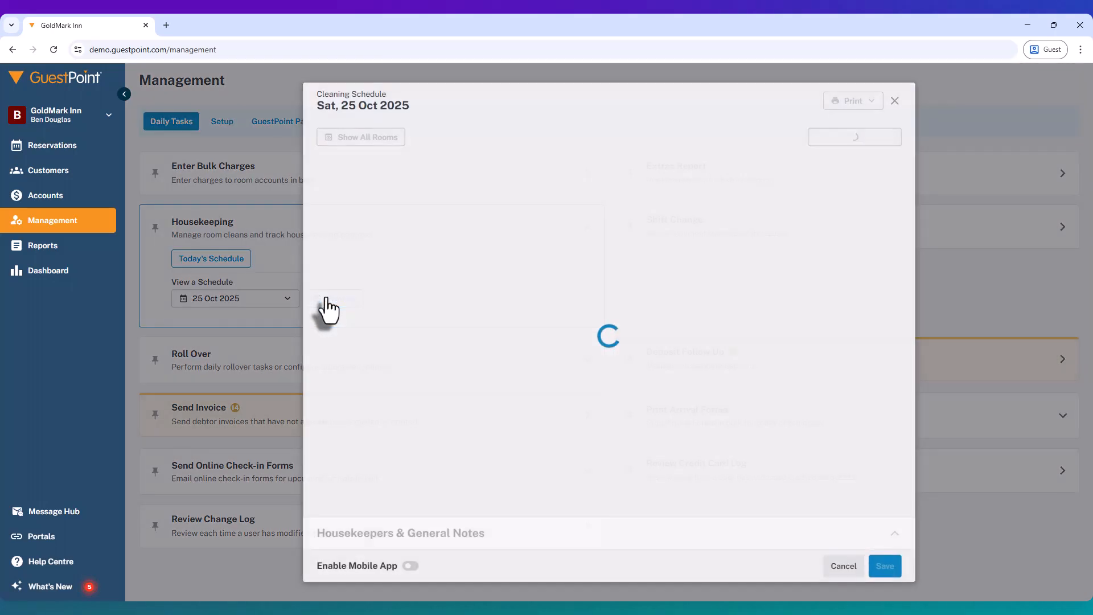
{"action": "left_click", "coordinate": [641, 379]}
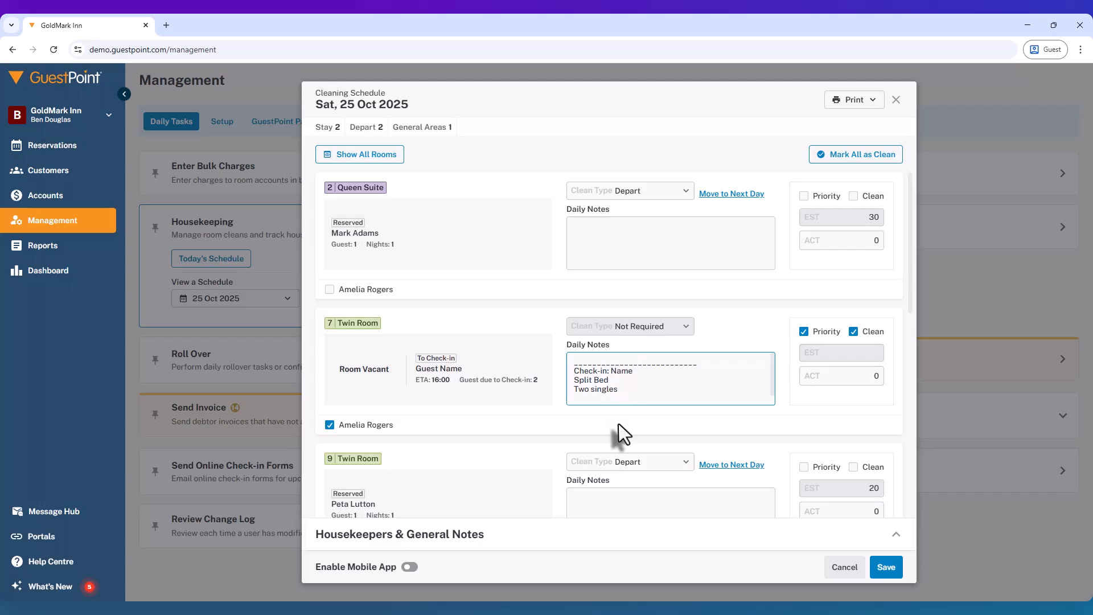
Step: Highlight "Split Bed" in Room 7's daily notes and open the Summary Cleaners Report for the schedule
{"action": "left_click_drag", "start_coordinate": [573, 380], "coordinate": [605, 383]}
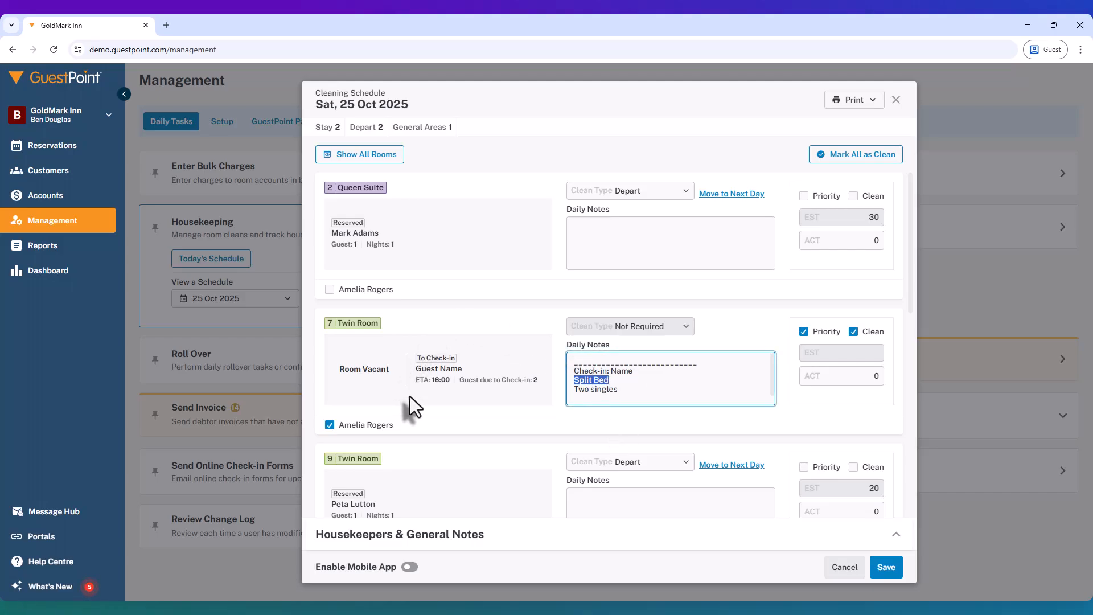
{"action": "left_click", "coordinate": [838, 105]}
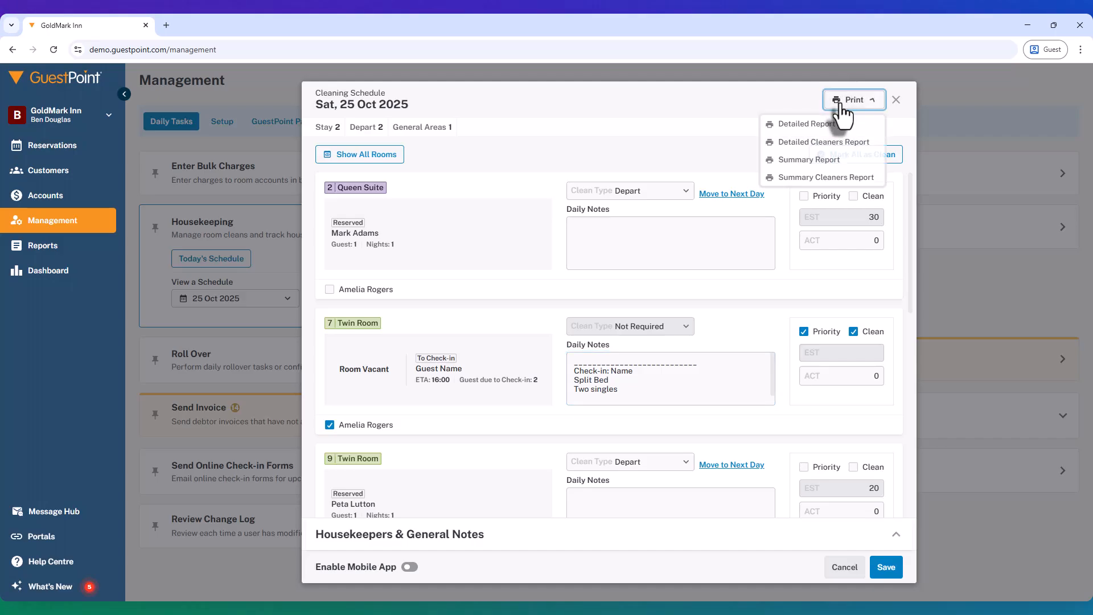
{"action": "left_click", "coordinate": [831, 180]}
{"action": "left_click", "coordinate": [678, 392]}
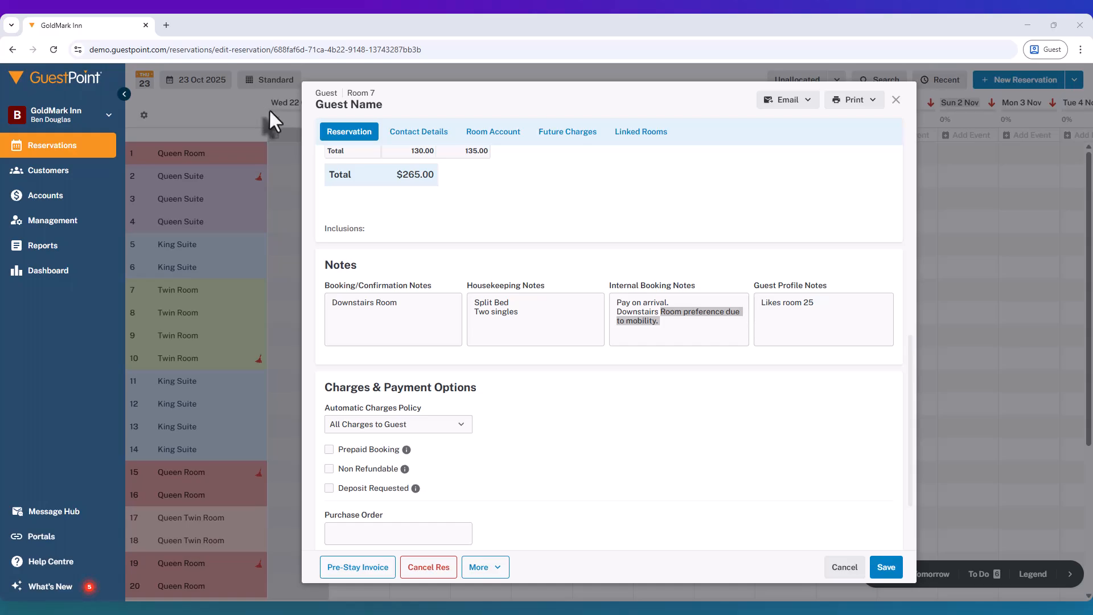
Step: Append "Do not move." to the end of the Room 7 reservation's internal booking notes
{"action": "left_click", "coordinate": [677, 322]}
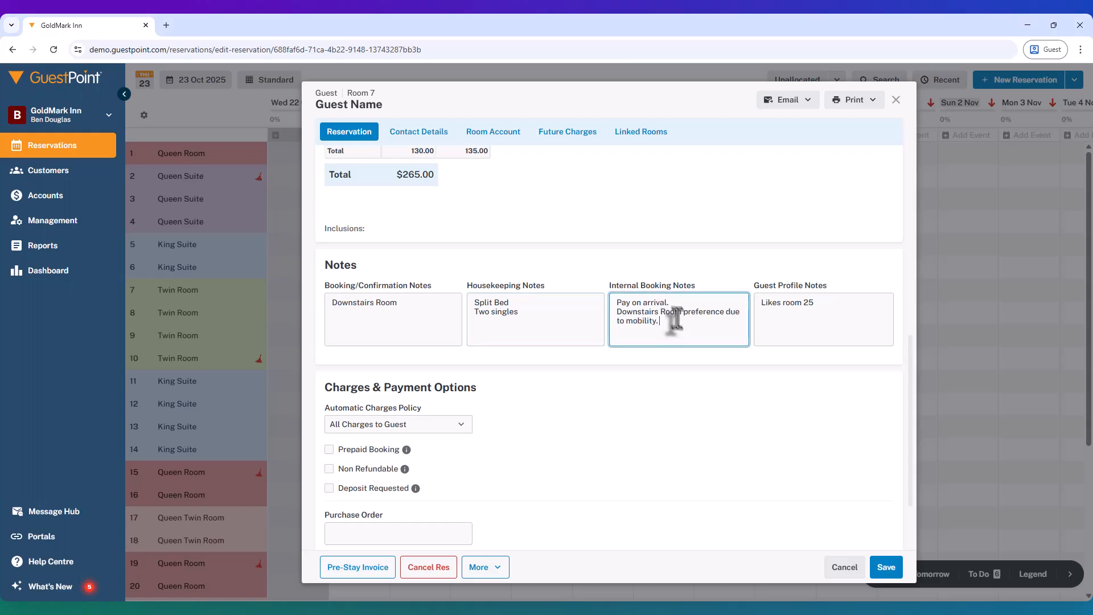
{"action": "left_click_drag", "start_coordinate": [659, 314], "coordinate": [675, 323]}
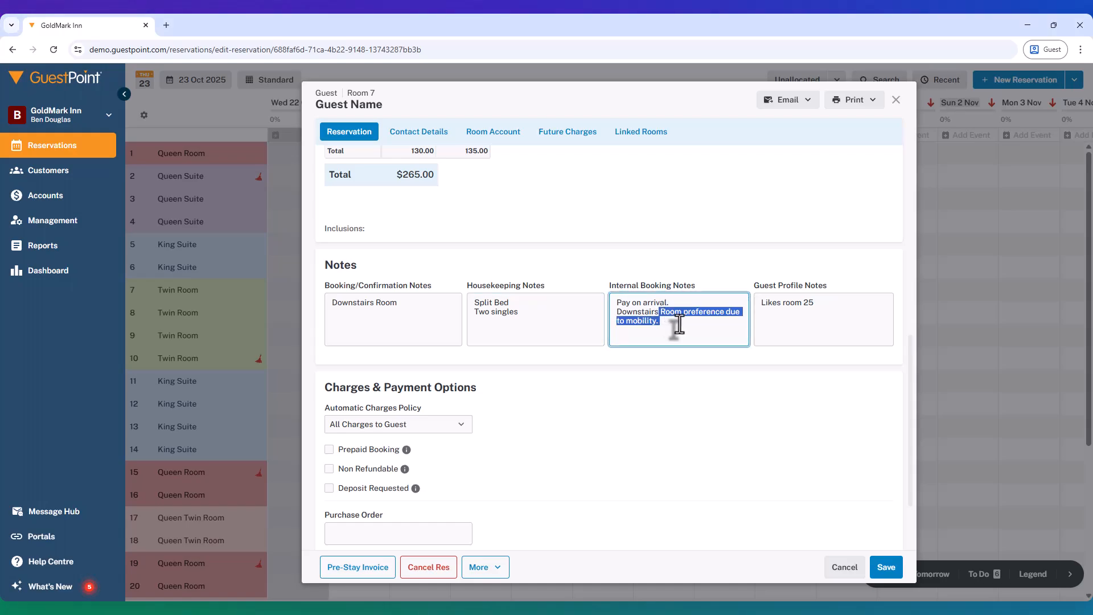
{"action": "left_click", "coordinate": [678, 323]}
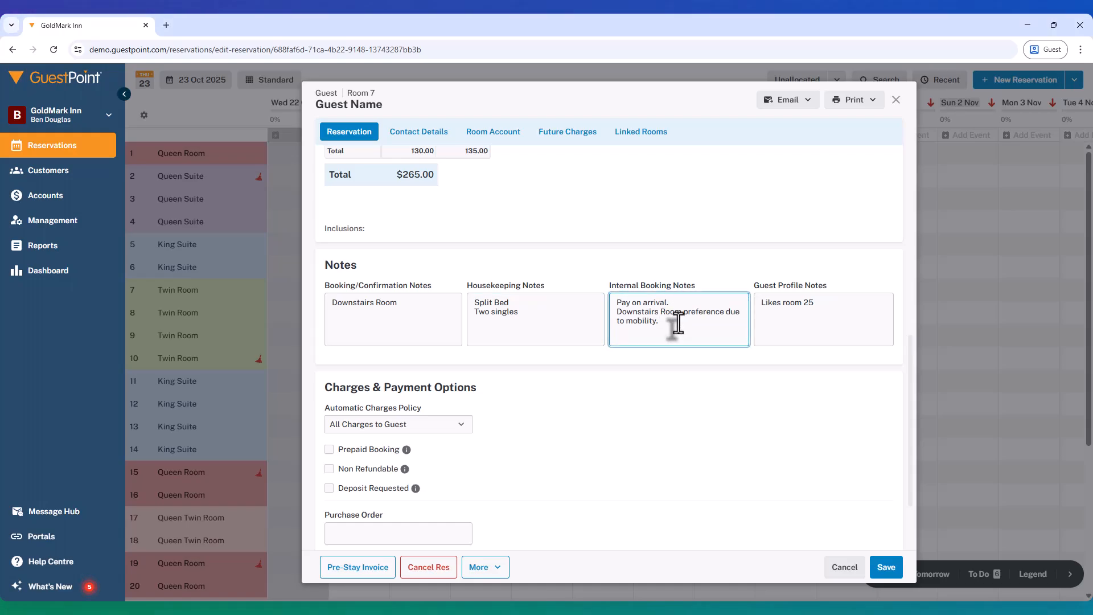
{"action": "type", "text": "Do not move"}
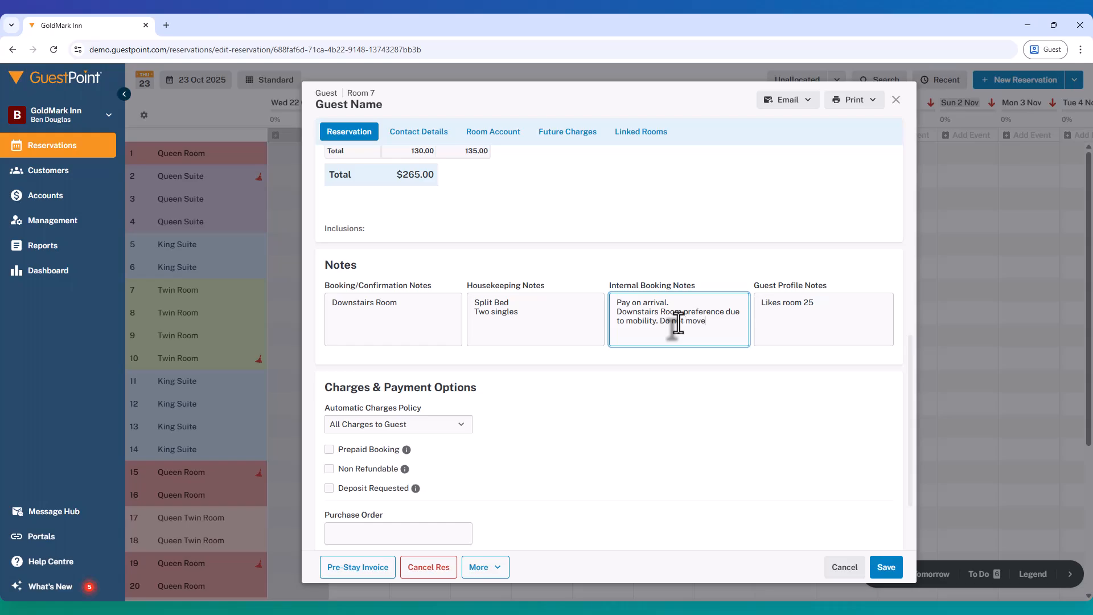
{"action": "type", "text": "."}
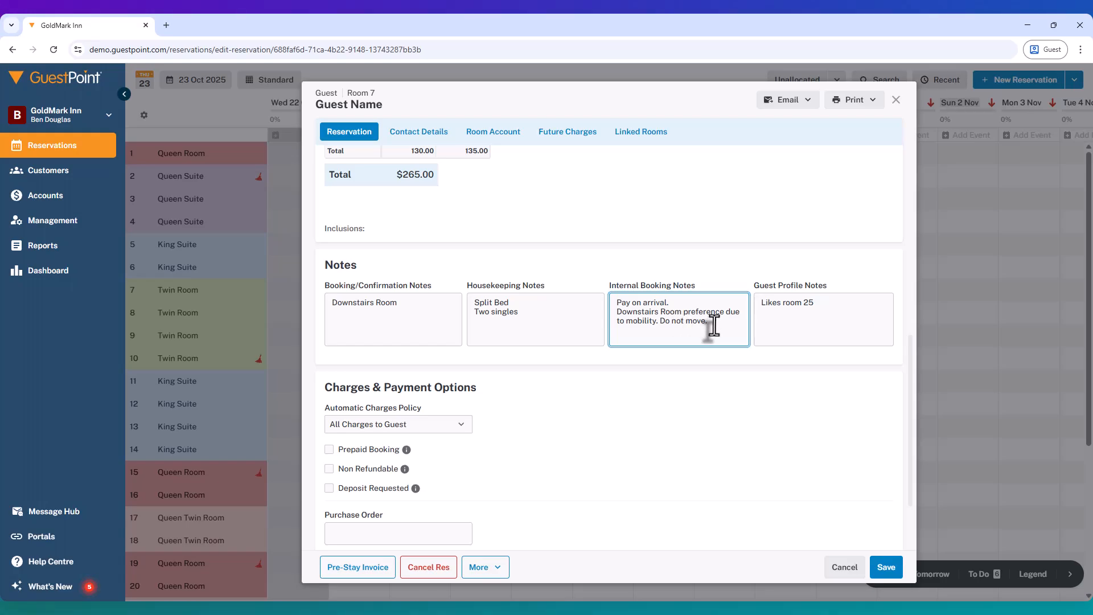
Step: Add "Downstairs Room." on a new line in the guest profile notes
{"action": "key", "text": "Tab"}
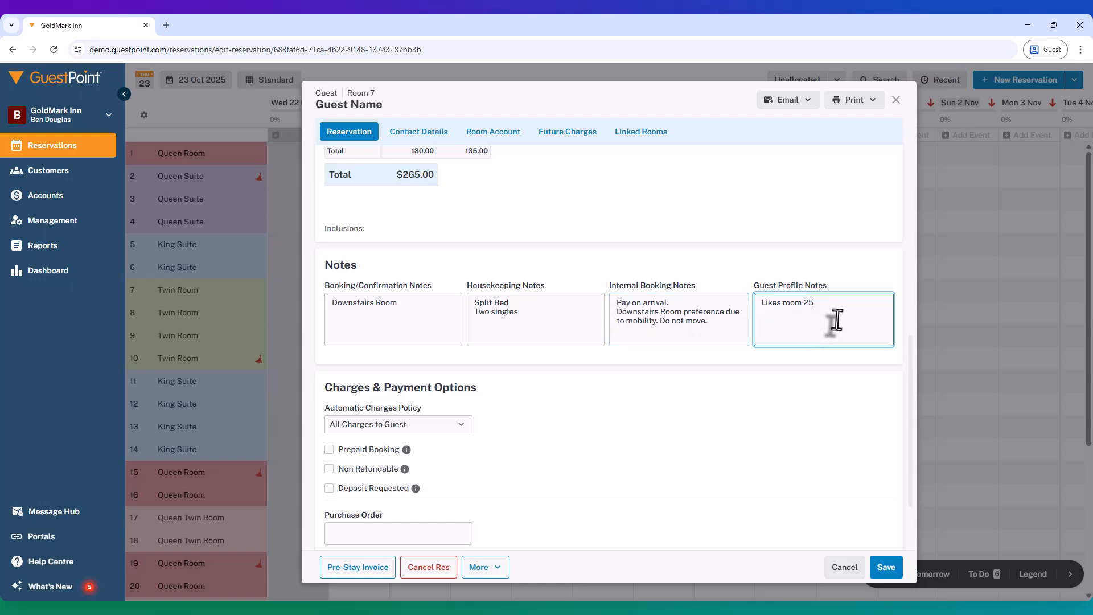
{"action": "key", "text": "Return"}
{"action": "type", "text": "Downstairs Room."}
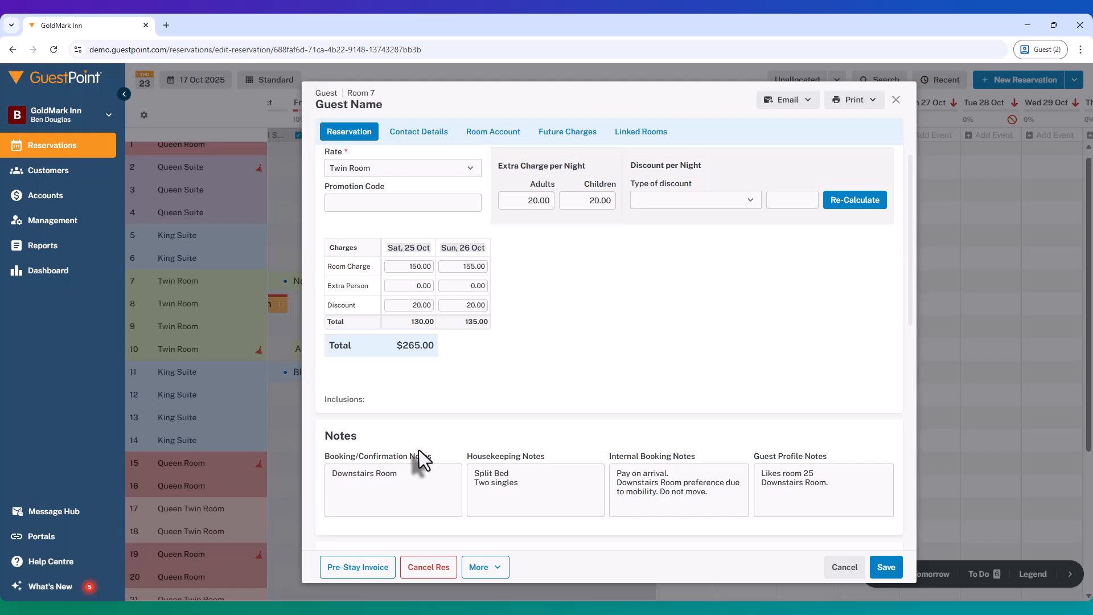
Step: Look through the automatic charges policy options in the Room 7 reservation, keeping All Charges to Guest
{"action": "scroll", "coordinate": [418, 450], "scroll_direction": "down", "scroll_amount": 5}
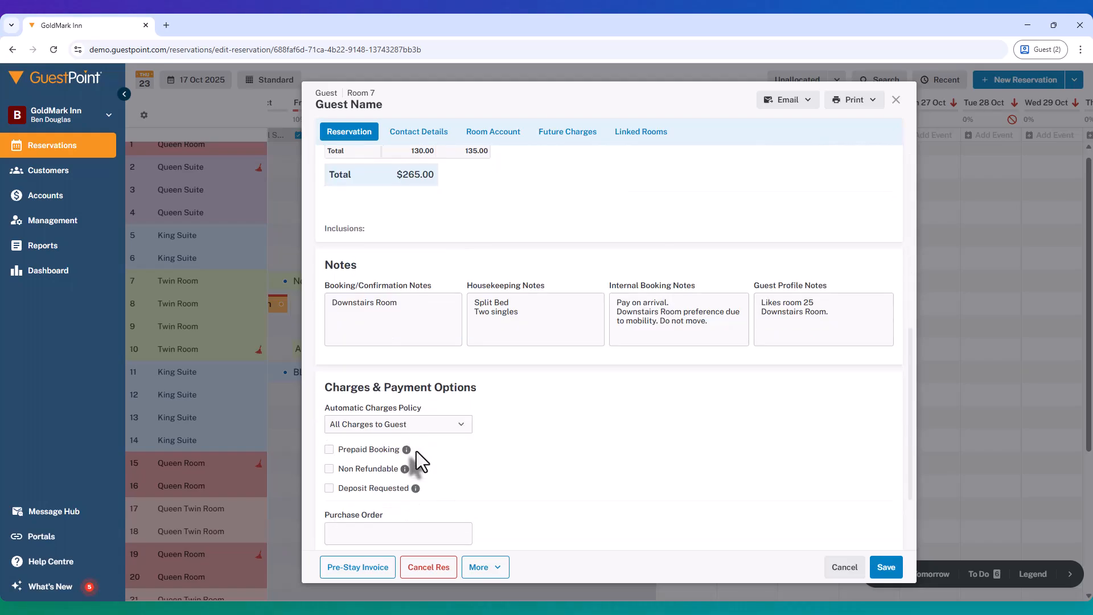
{"action": "left_click", "coordinate": [414, 452]}
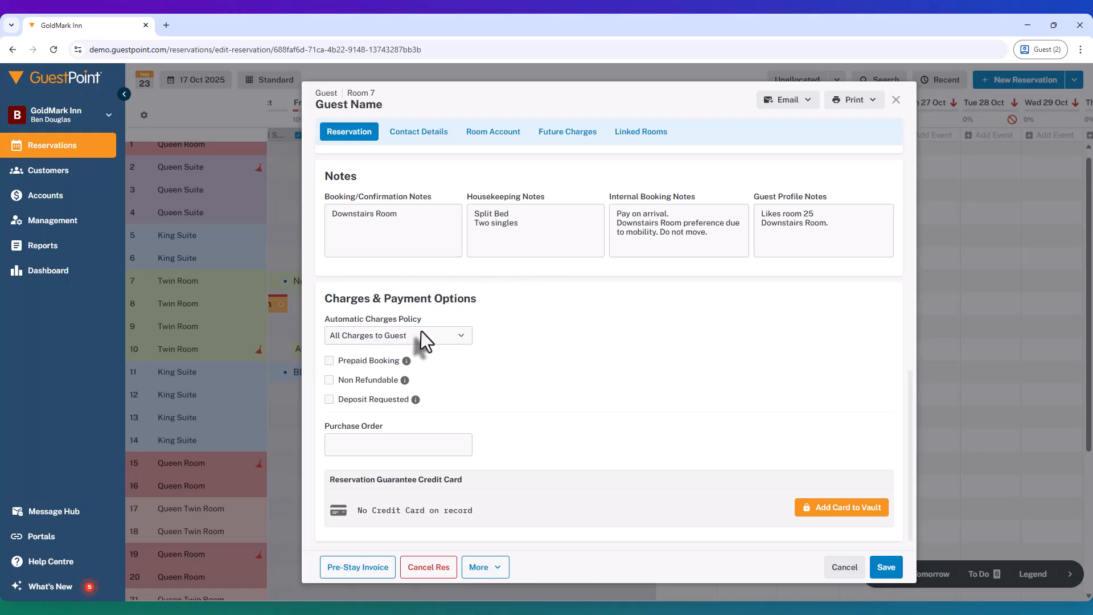
{"action": "left_click", "coordinate": [384, 336]}
{"action": "left_click", "coordinate": [384, 335]}
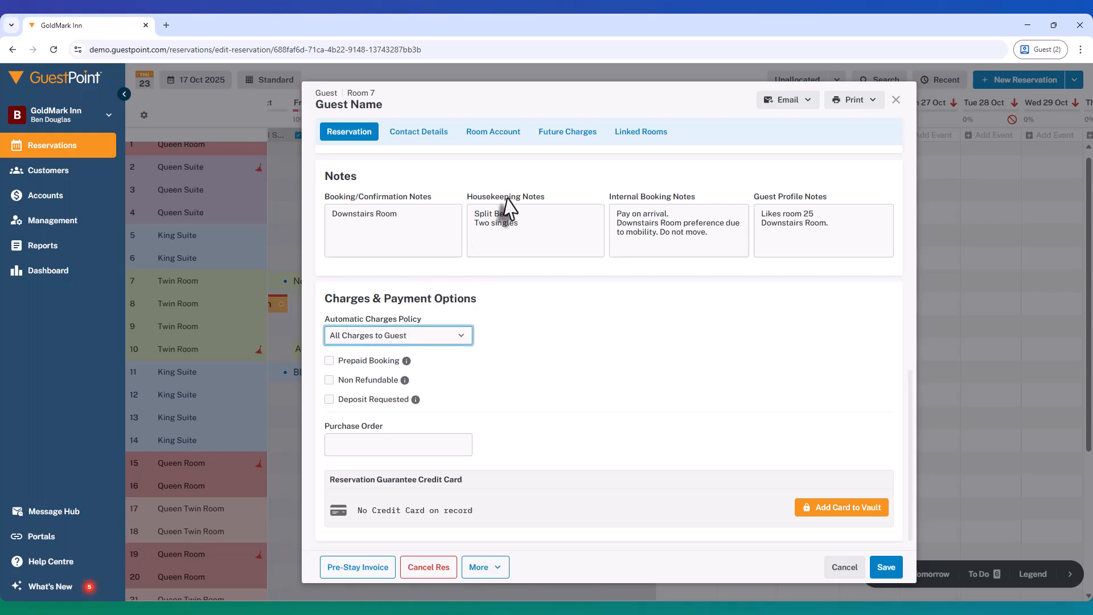
Step: View the reservation's Room Account and close the reservation
{"action": "left_click", "coordinate": [499, 144]}
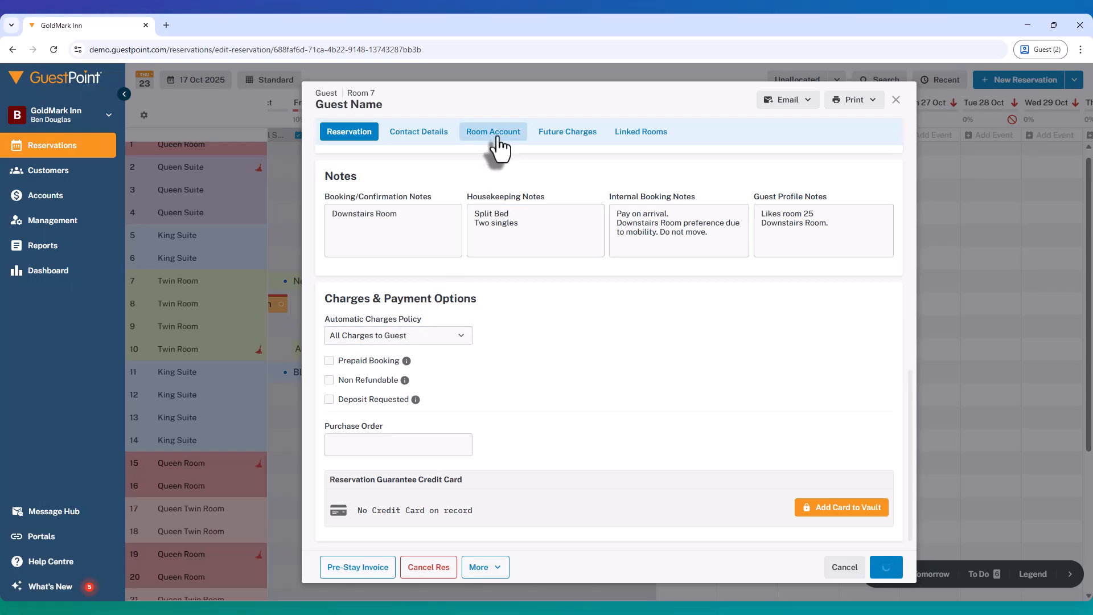
{"action": "left_click", "coordinate": [485, 135]}
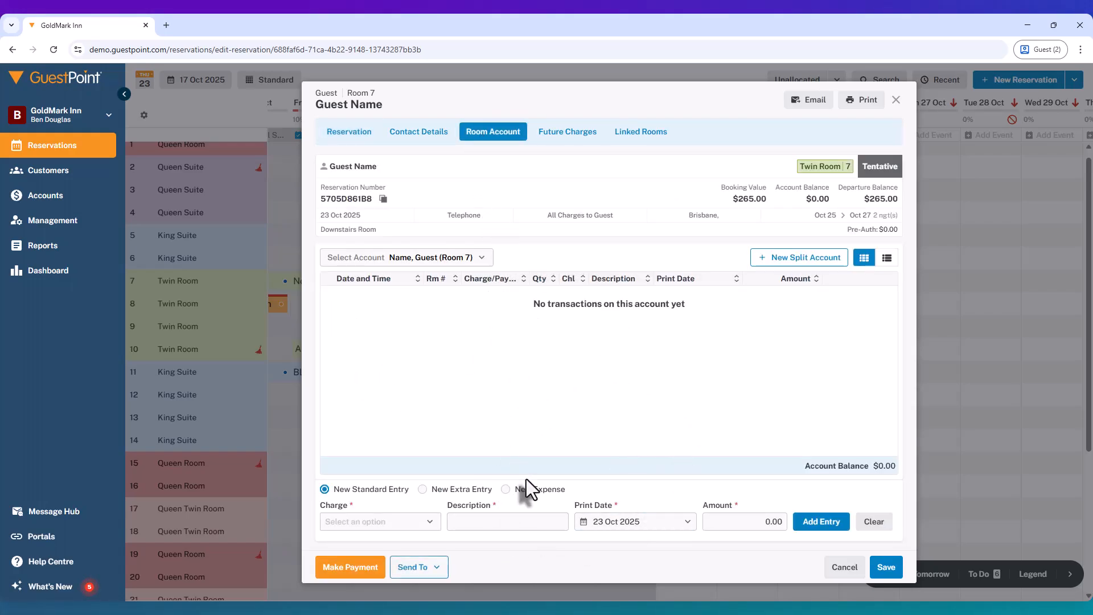
{"action": "left_click", "coordinate": [895, 100]}
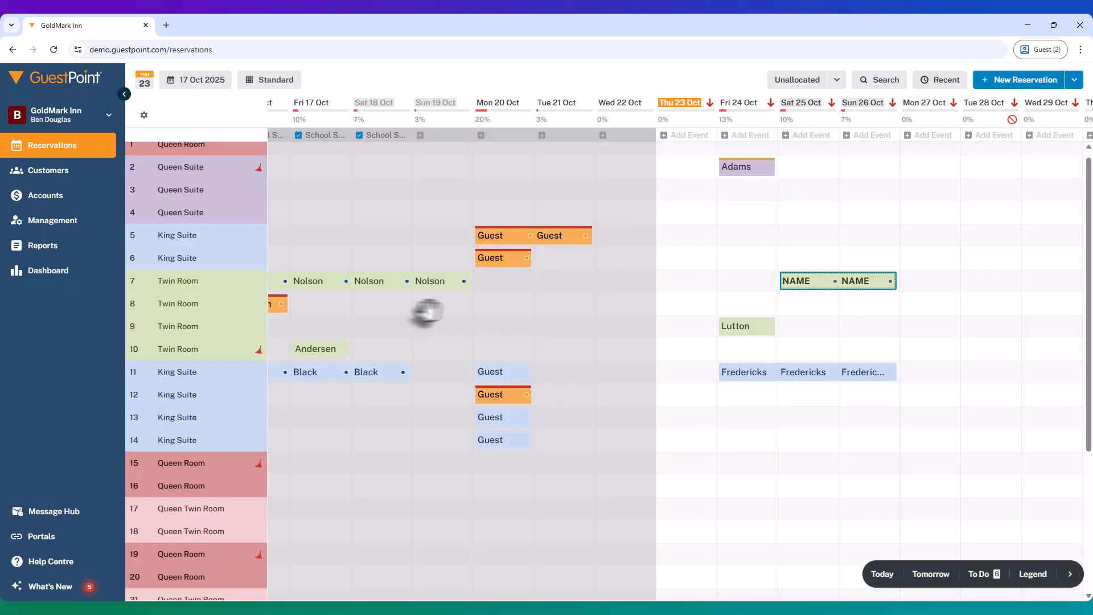
Step: View and close the Room 7 reservation ending 20 Oct, and look up the Group marker in the calendar legend
{"action": "left_click", "coordinate": [428, 295]}
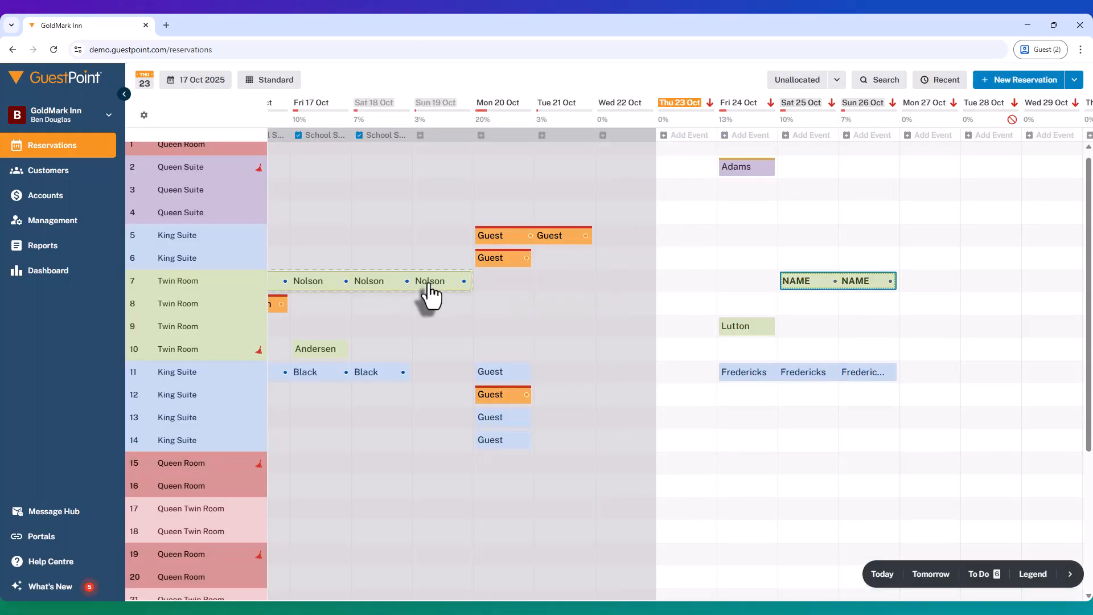
{"action": "left_click", "coordinate": [896, 99]}
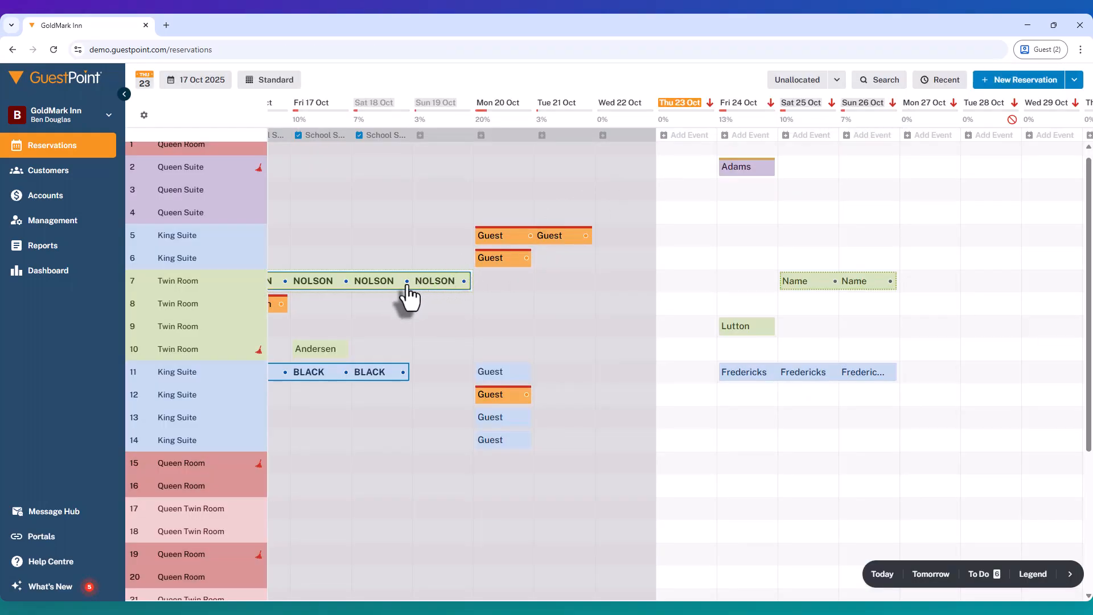
{"action": "left_click", "coordinate": [1029, 577]}
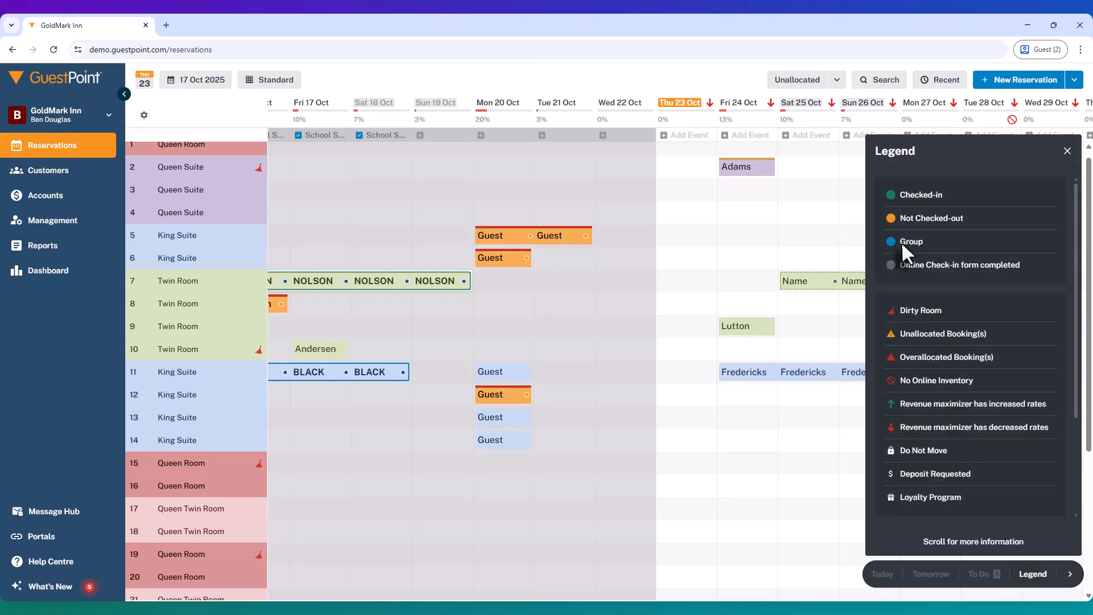
Step: Open the Billington Conference Group reservation and examine its group contact, rates and room bookings
{"action": "left_click", "coordinate": [364, 288]}
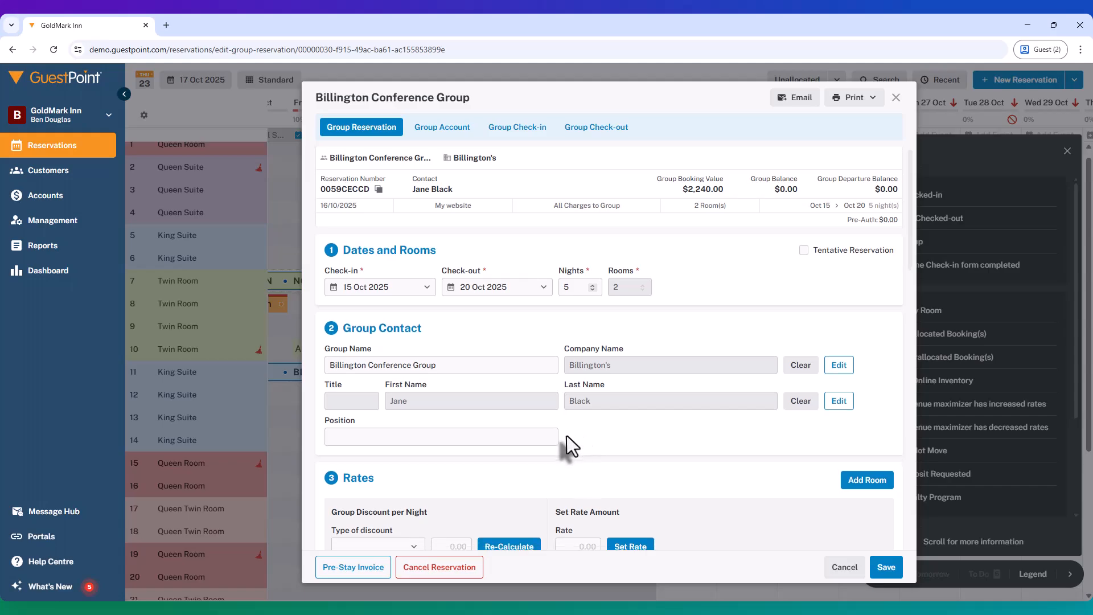
{"action": "scroll", "coordinate": [565, 434], "scroll_direction": "down", "scroll_amount": 3}
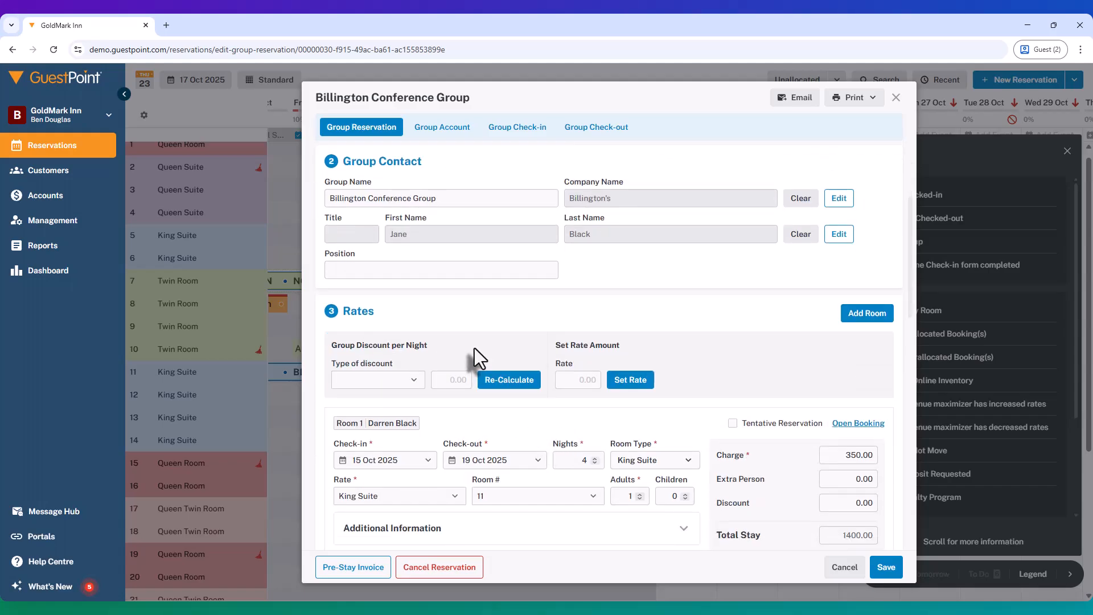
{"action": "scroll", "coordinate": [501, 327], "scroll_direction": "up", "scroll_amount": 1}
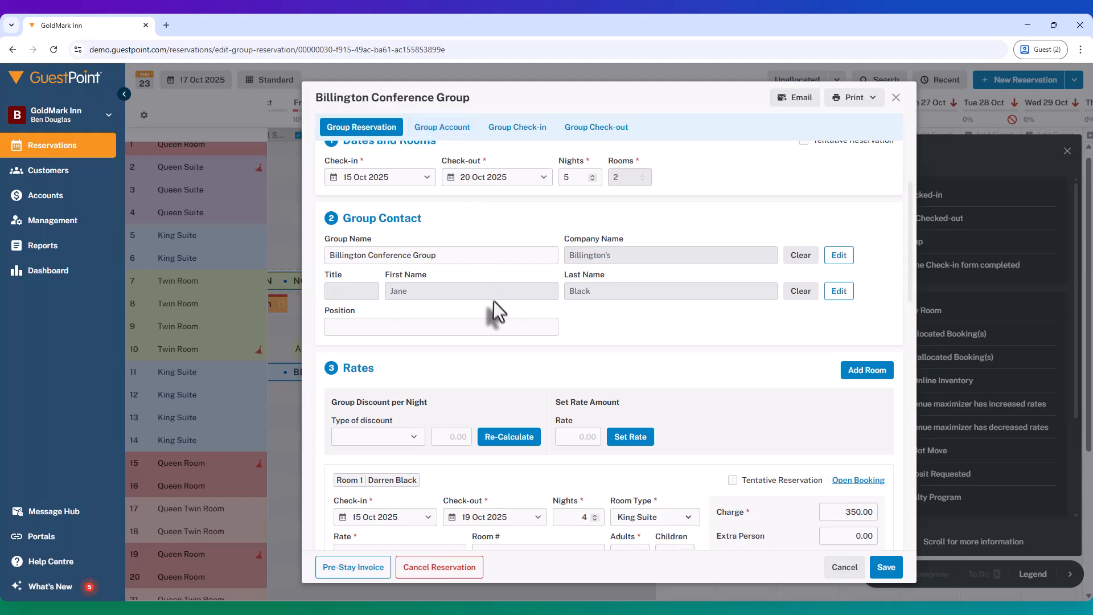
{"action": "scroll", "coordinate": [501, 432], "scroll_direction": "down", "scroll_amount": 6}
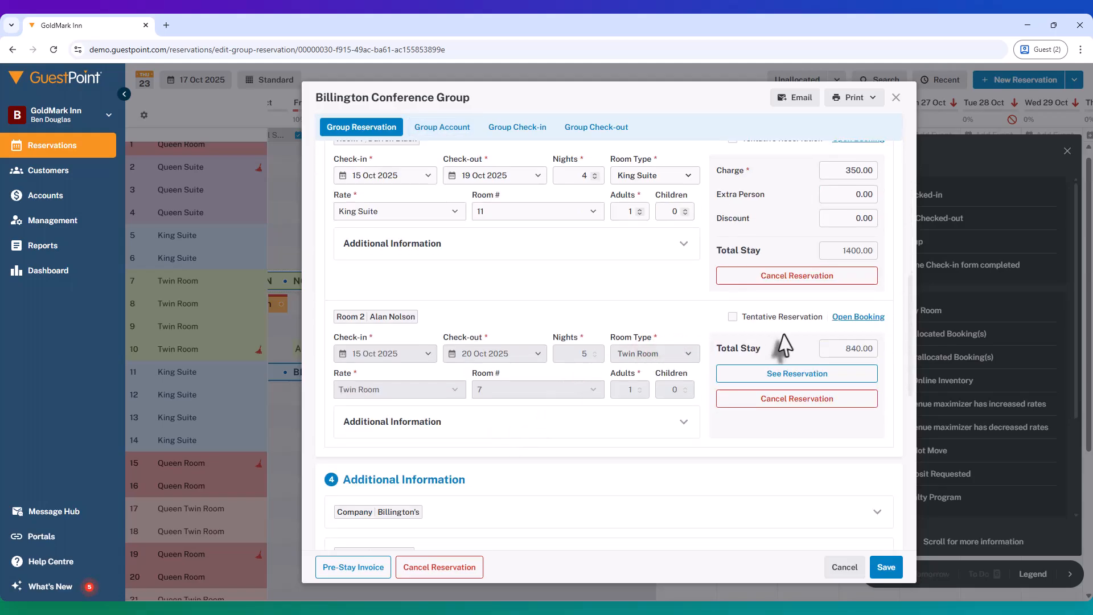
Step: Open the group's Room 7 booking and set its automatic charges policy to Room Charges to Group
{"action": "left_click", "coordinate": [844, 317]}
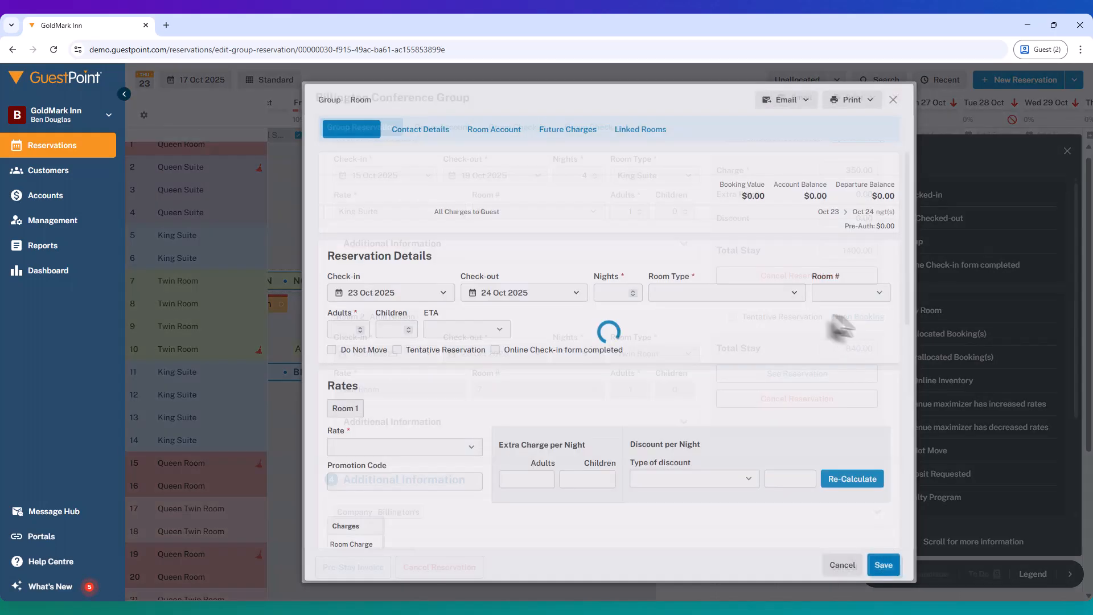
{"action": "scroll", "coordinate": [414, 407], "scroll_direction": "down", "scroll_amount": 7}
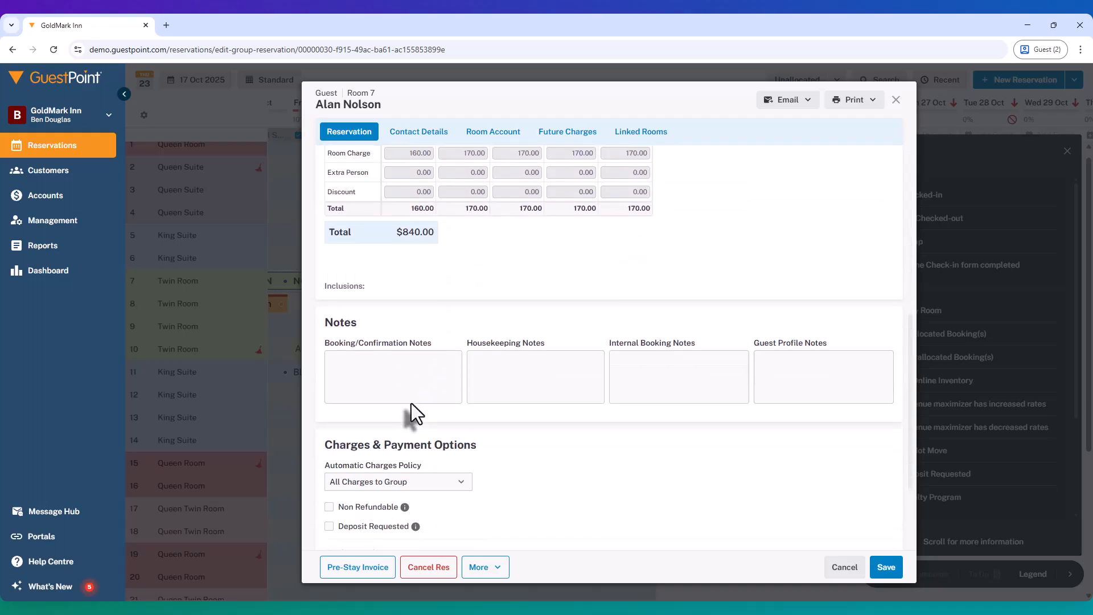
{"action": "scroll", "coordinate": [411, 403], "scroll_direction": "down", "scroll_amount": 2}
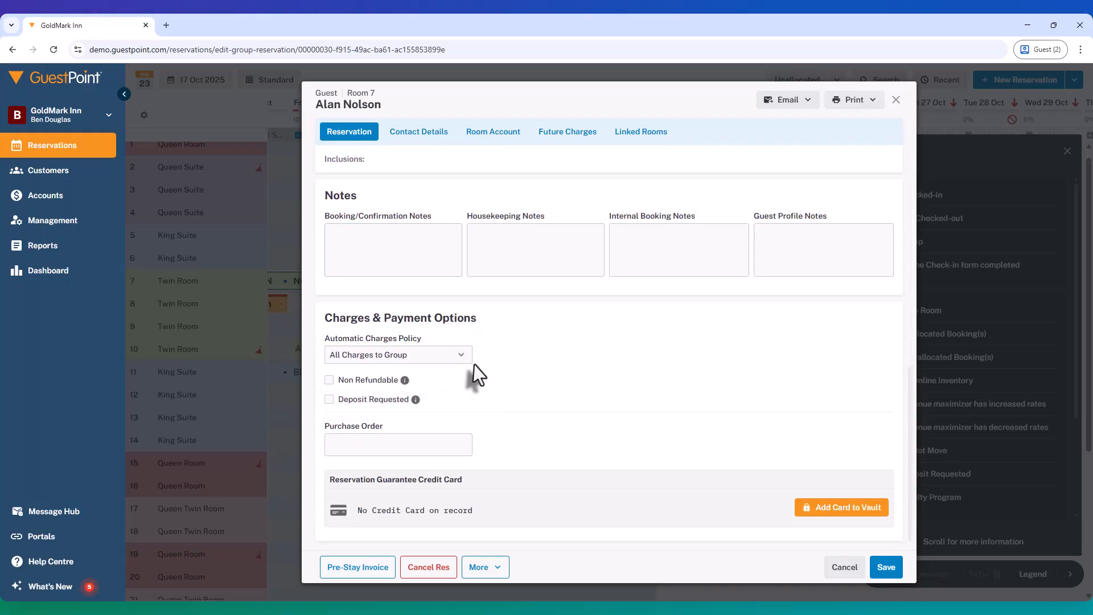
{"action": "left_click", "coordinate": [447, 354]}
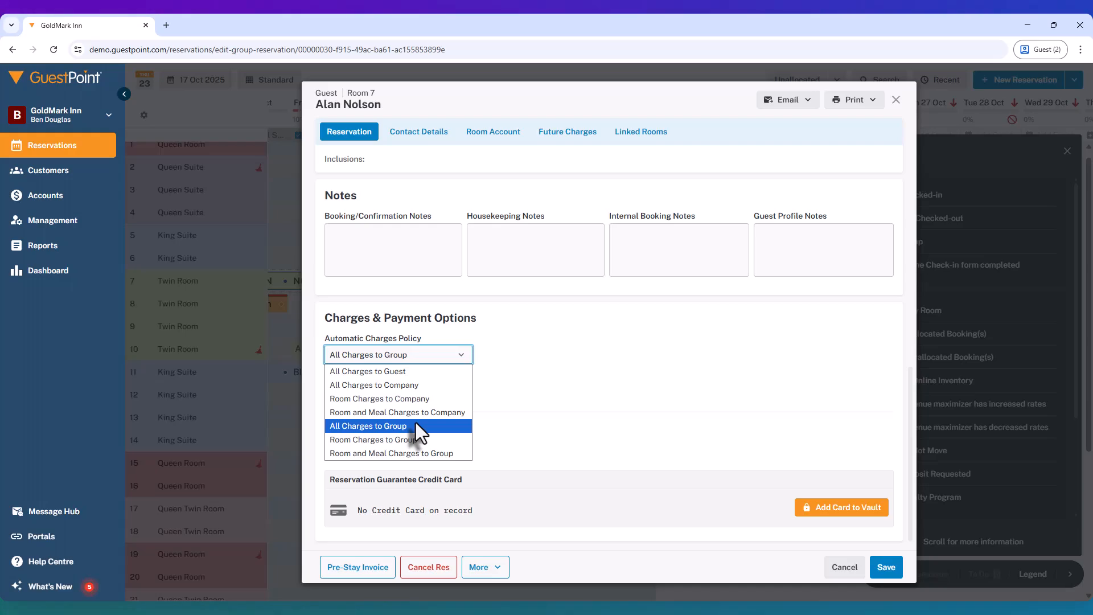
{"action": "left_click", "coordinate": [380, 440]}
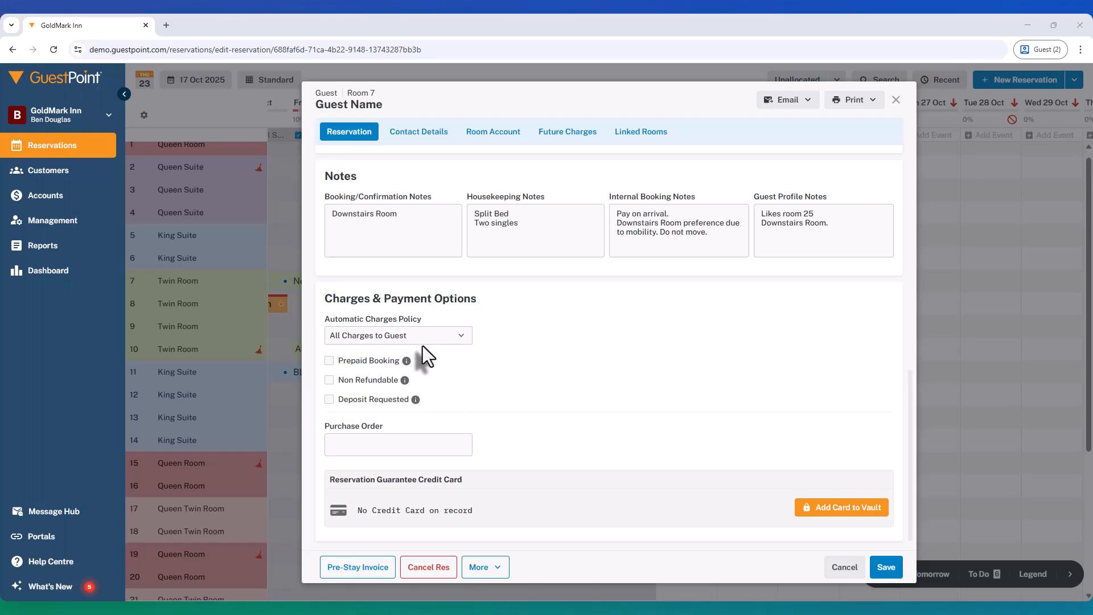
Step: Mark the 25 to 27 Oct Room 7 reservation as Prepaid Booking and Non Refundable, and open its printable booking confirmation
{"action": "left_click", "coordinate": [329, 361]}
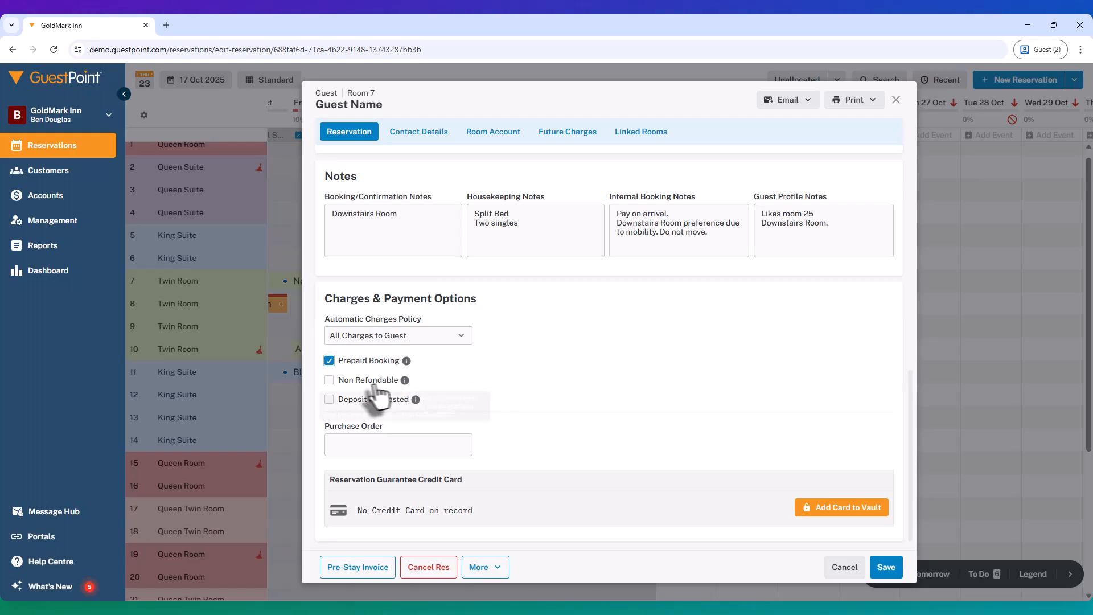
{"action": "left_click", "coordinate": [329, 380]}
{"action": "left_click", "coordinate": [854, 101]}
{"action": "left_click", "coordinate": [823, 139]}
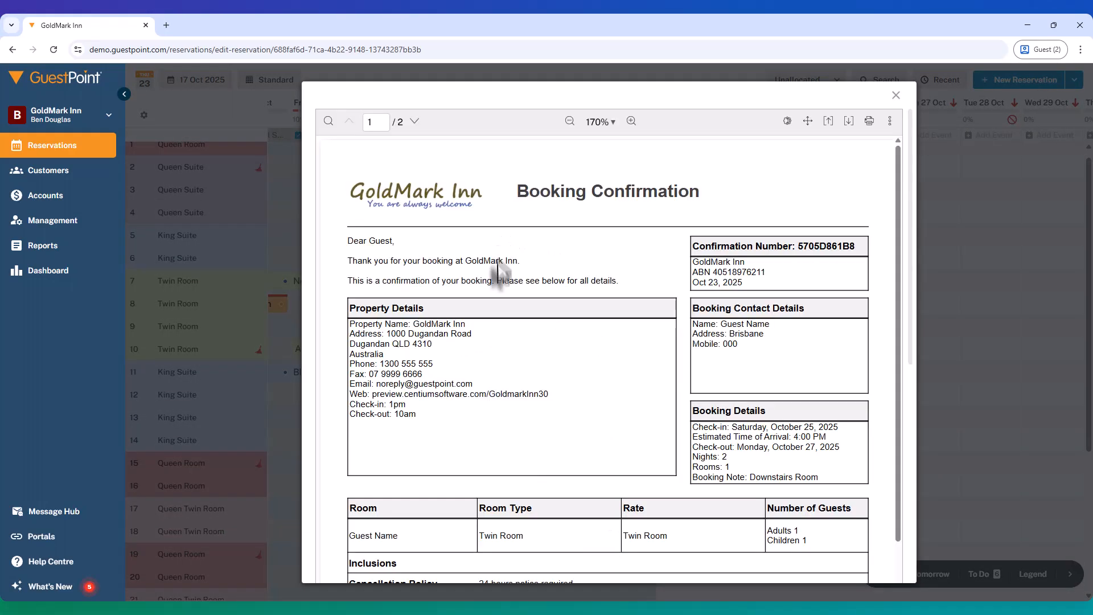
Step: Read through the booking confirmation's room, cancellation policy and booking total sections and close it
{"action": "scroll", "coordinate": [604, 347], "scroll_direction": "down", "scroll_amount": 3}
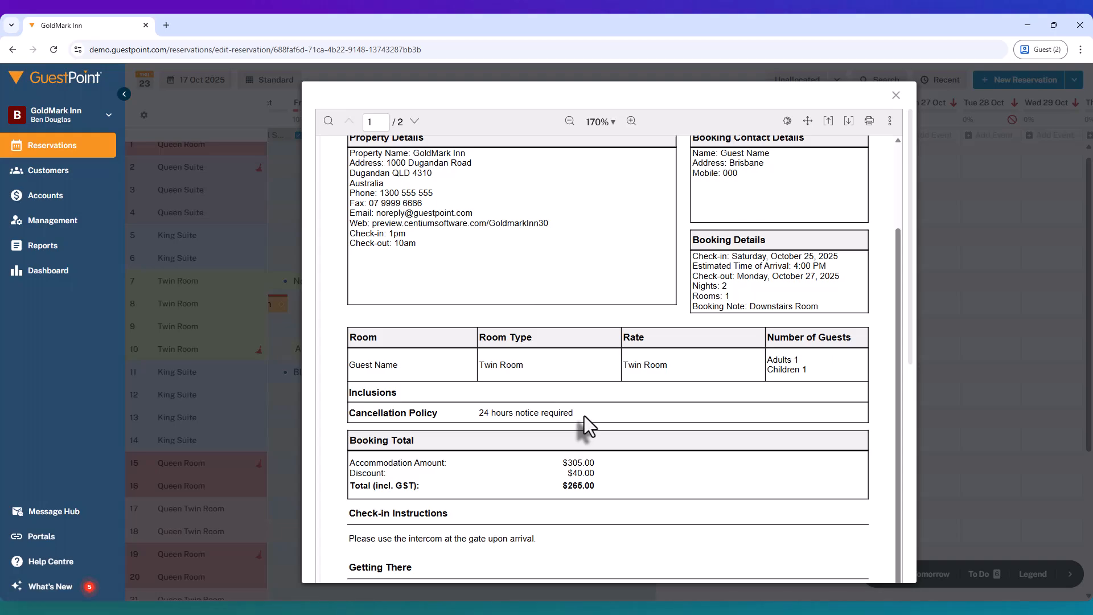
{"action": "left_click", "coordinate": [897, 98]}
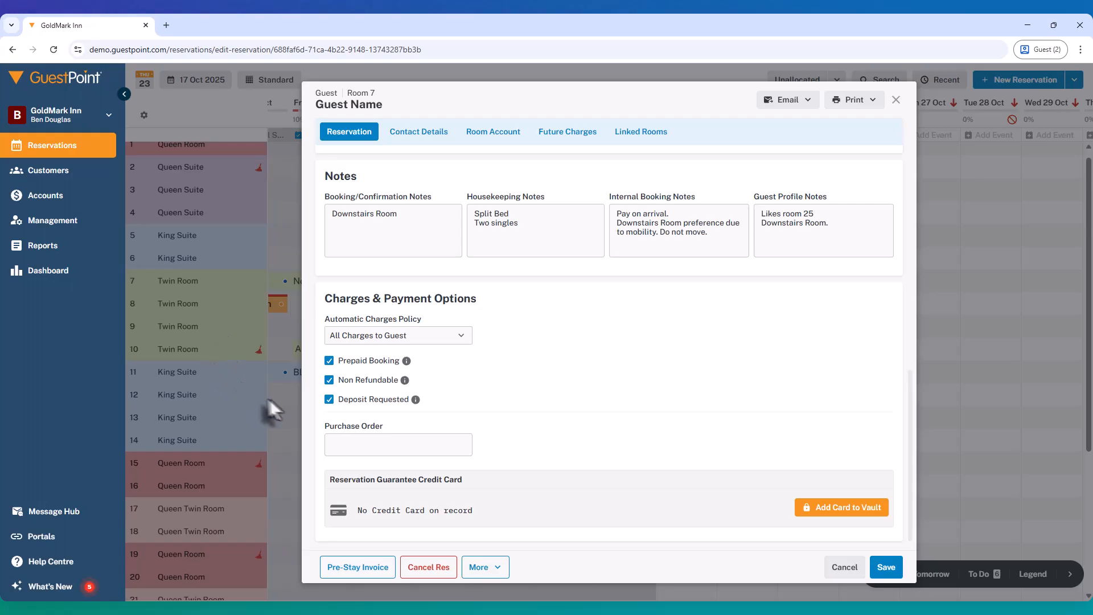
Step: Turn on Deposit Requested for the Room 7 reservation with a deposit amount of 100.00 due 23 Oct 2025, and save the reservation
{"action": "left_click", "coordinate": [329, 400]}
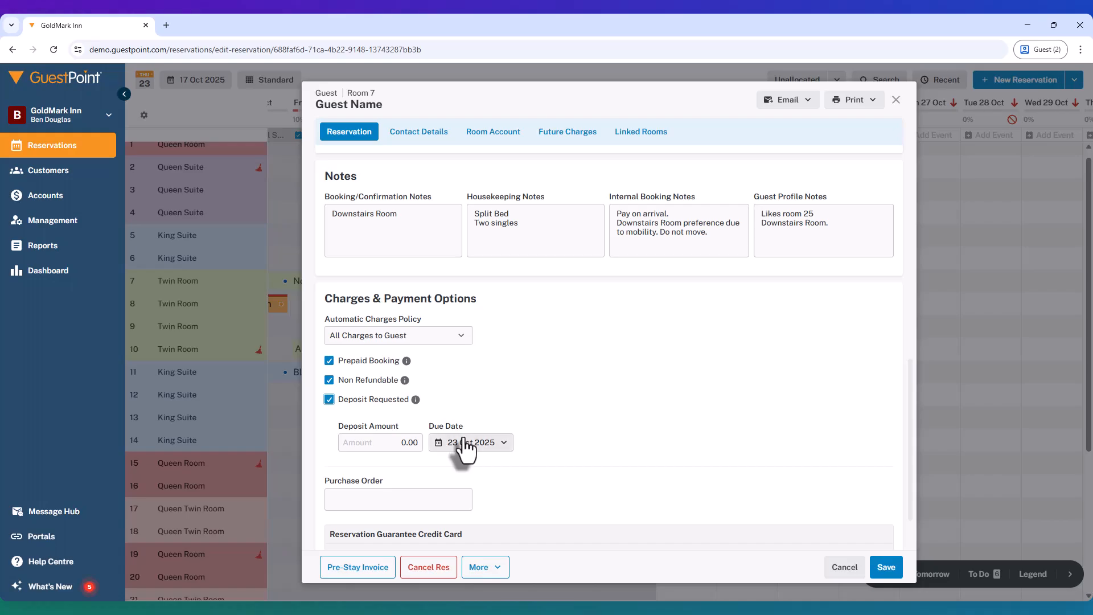
{"action": "left_click", "coordinate": [376, 447]}
{"action": "left_click", "coordinate": [376, 447]}
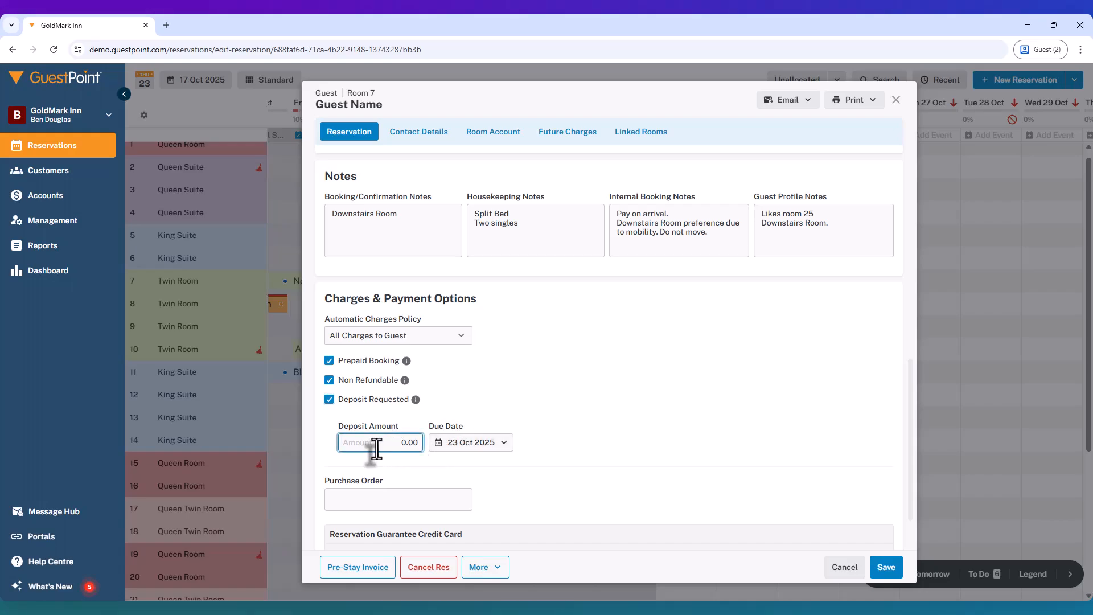
{"action": "type", "text": "10"}
{"action": "left_click", "coordinate": [481, 447]}
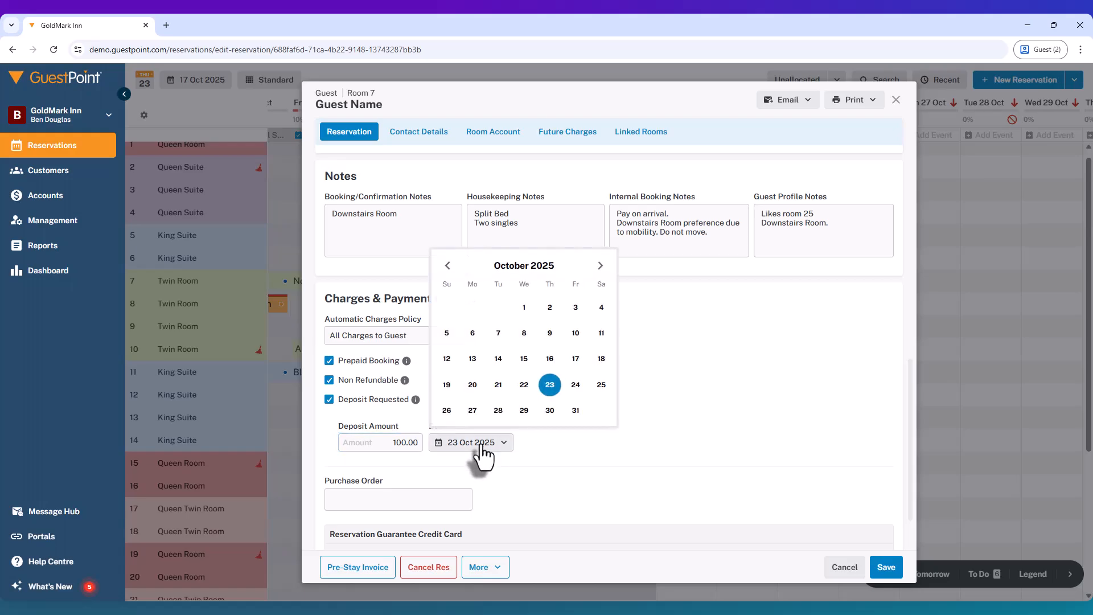
{"action": "left_click", "coordinate": [550, 389]}
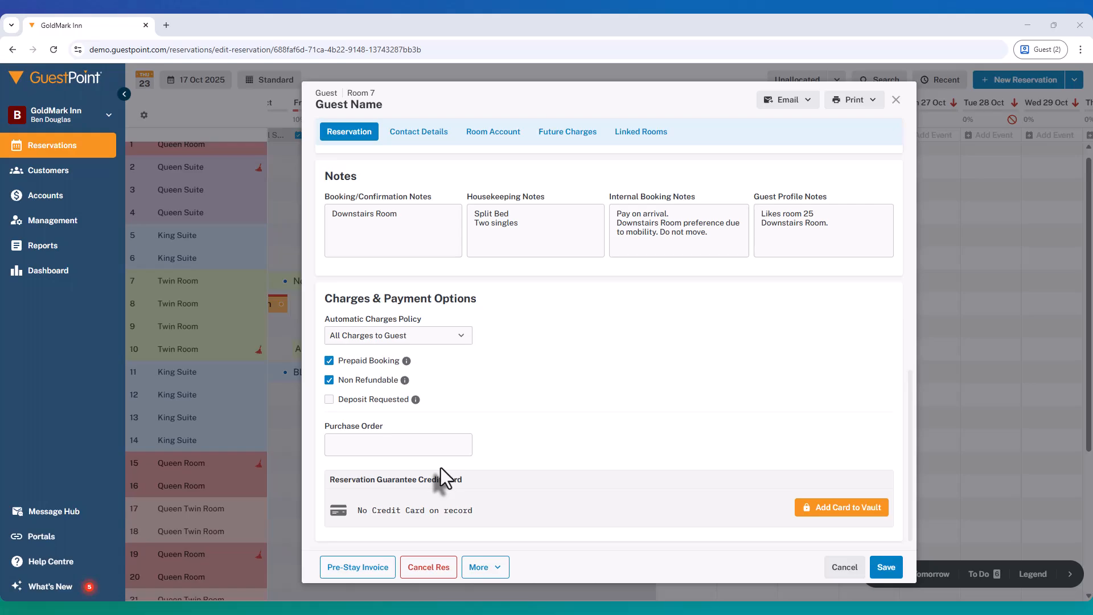
{"action": "left_click", "coordinate": [351, 400]}
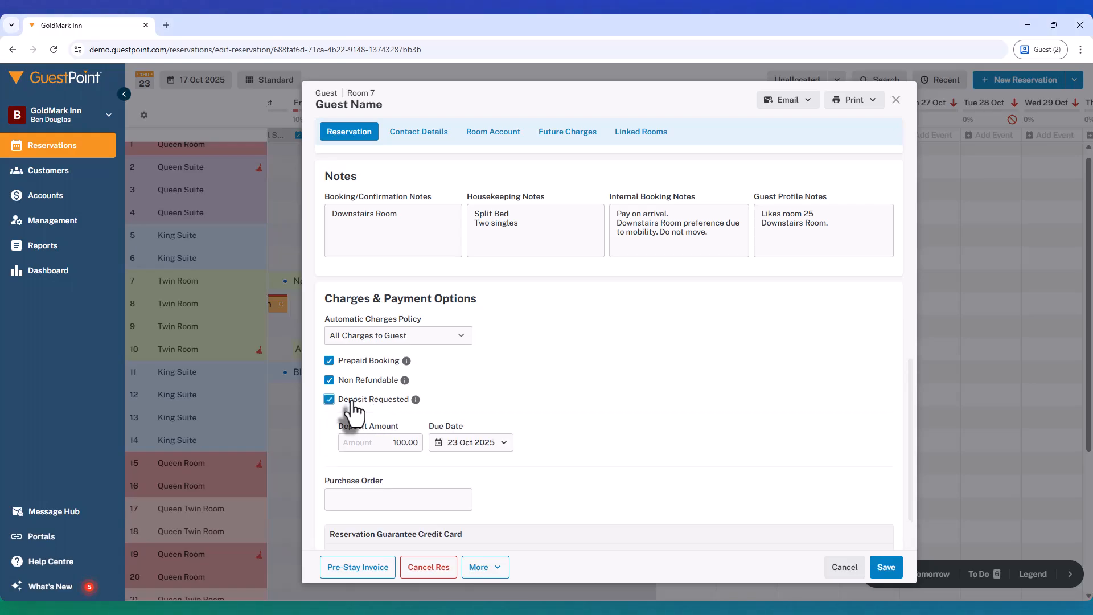
{"action": "left_click", "coordinate": [466, 447]}
{"action": "left_click", "coordinate": [548, 454]}
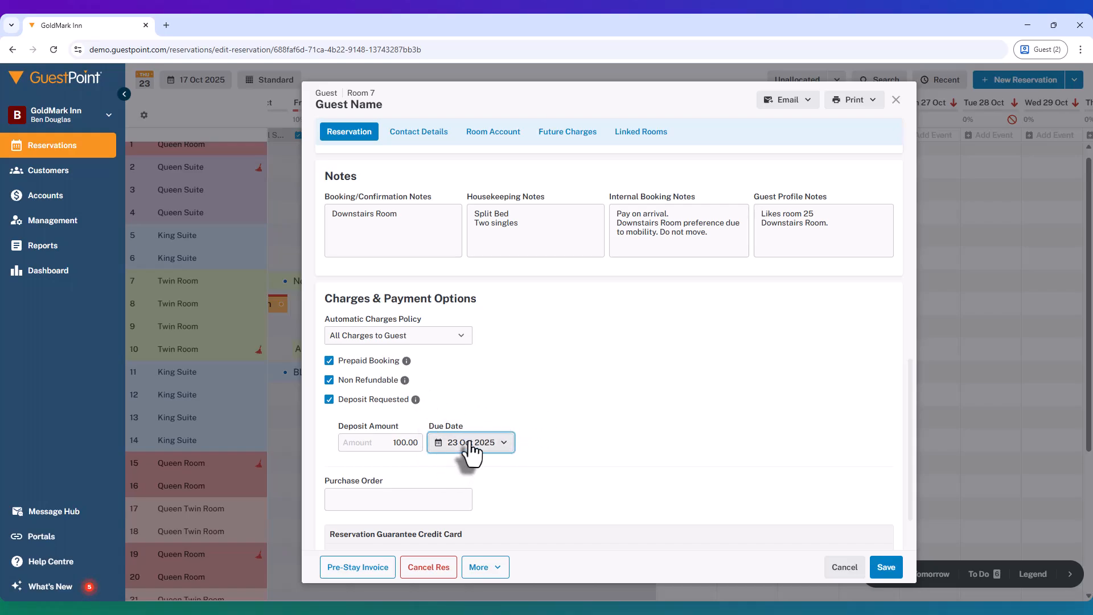
{"action": "left_click", "coordinate": [885, 569]}
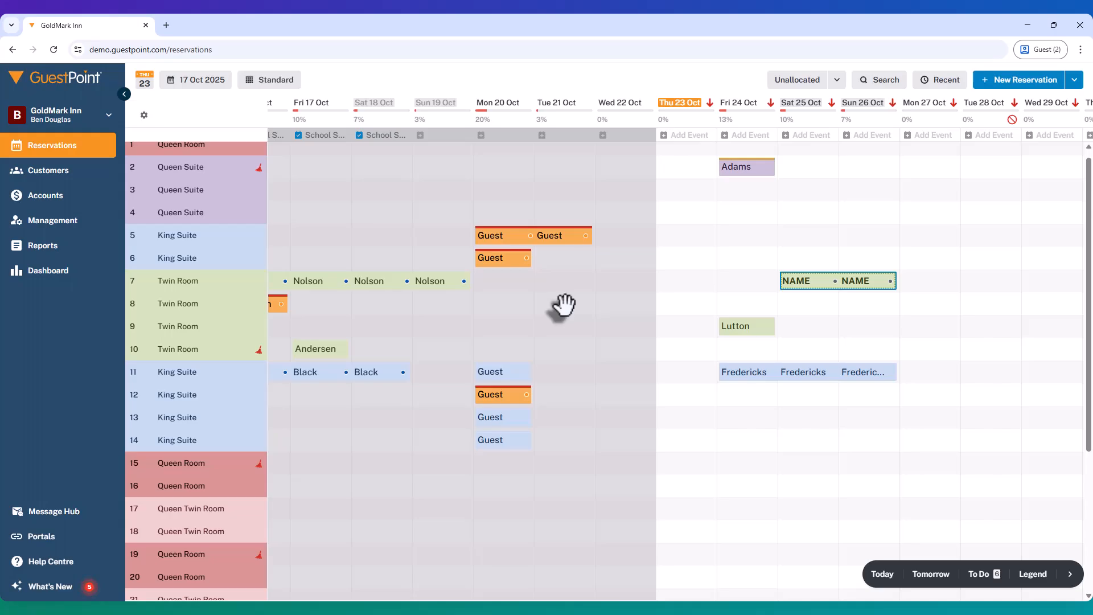
Step: Open Deposit Follow Up among the daily management tasks
{"action": "left_click", "coordinate": [63, 228]}
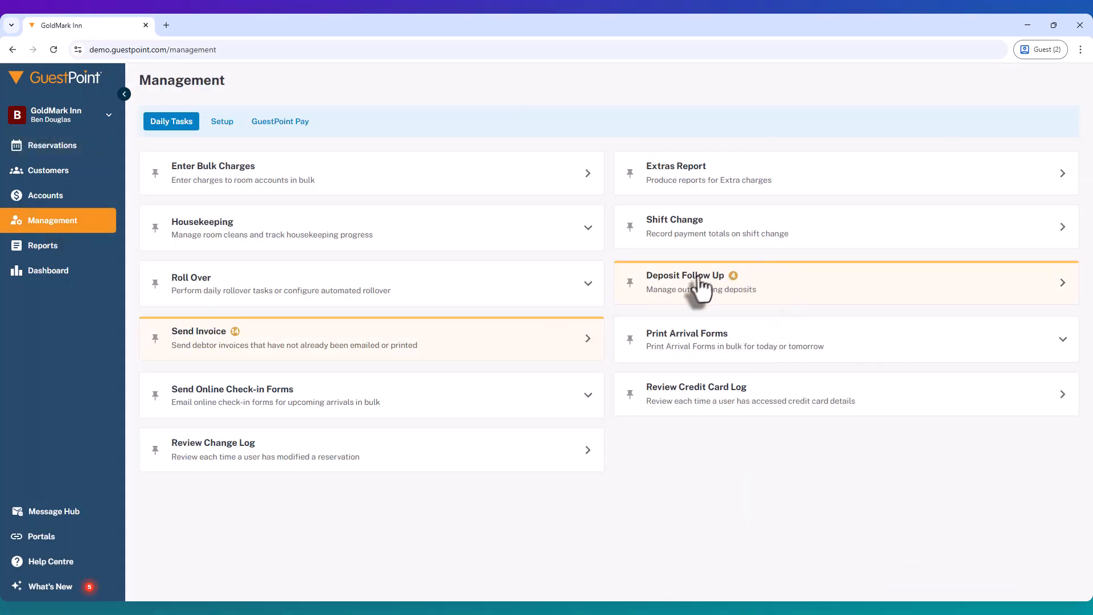
{"action": "left_click", "coordinate": [691, 295]}
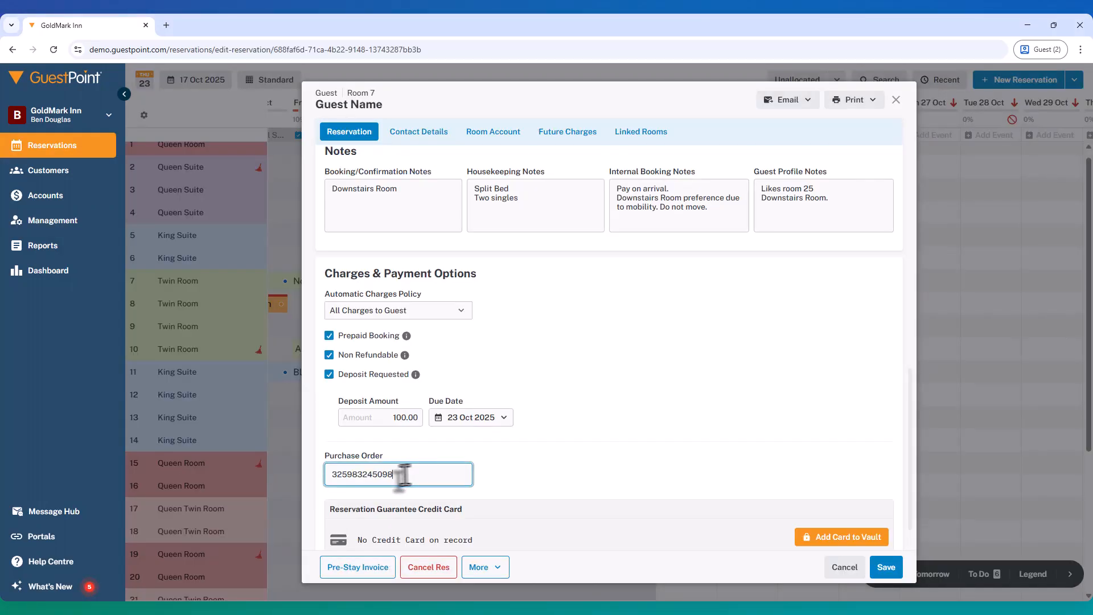
Step: Review the Room 7 reservation's details and highlight its purchase order number in the charges and payment options
{"action": "left_click_drag", "start_coordinate": [403, 476], "coordinate": [322, 481]}
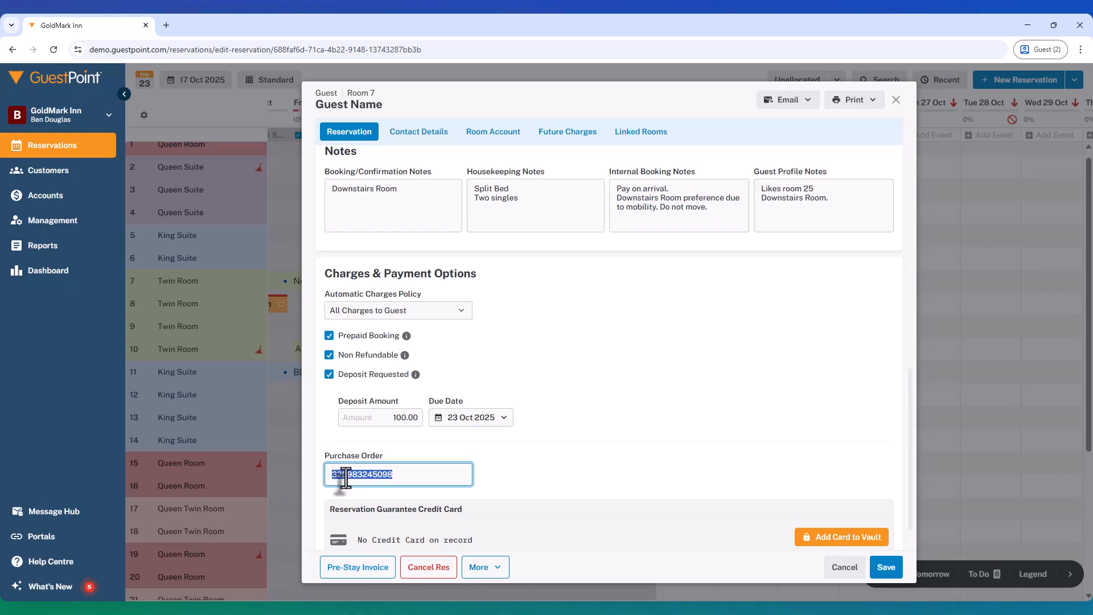
{"action": "left_click", "coordinate": [422, 483]}
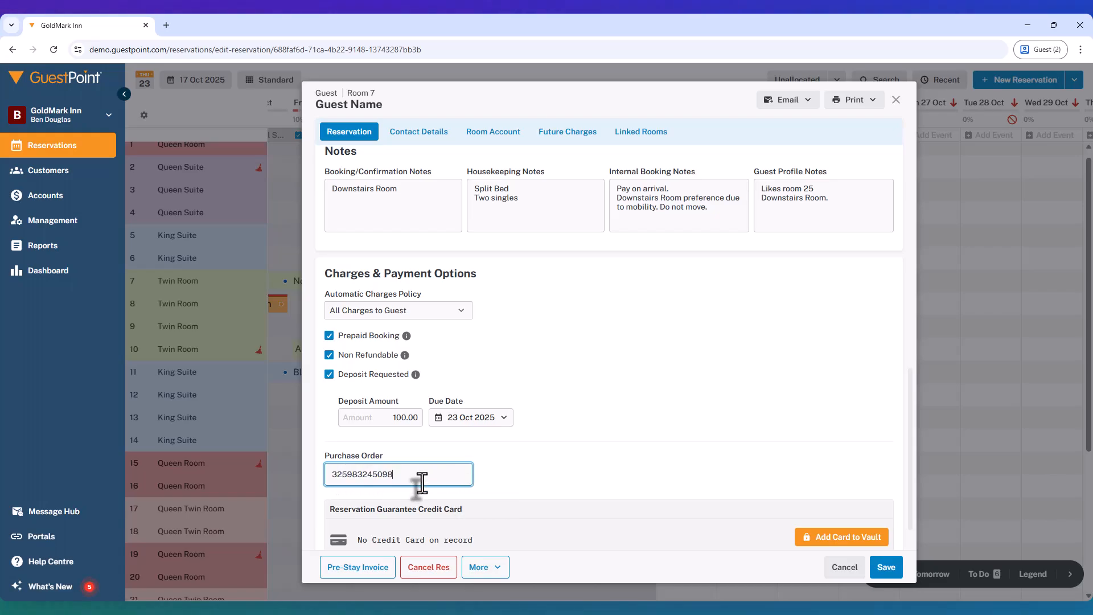
{"action": "scroll", "coordinate": [585, 415], "scroll_direction": "up", "scroll_amount": 10}
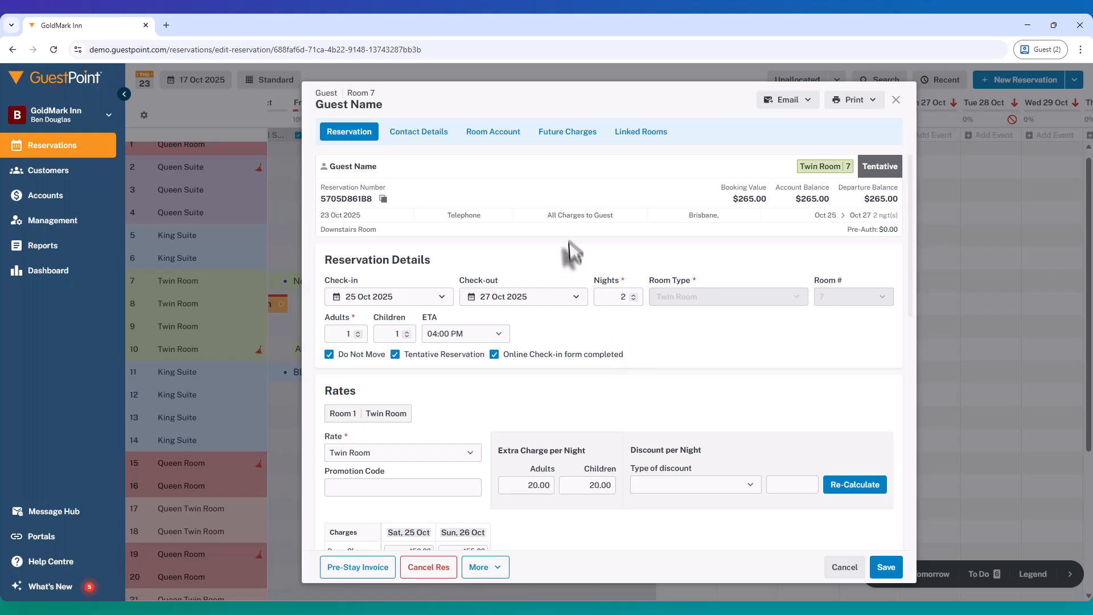
{"action": "scroll", "coordinate": [556, 395], "scroll_direction": "down", "scroll_amount": 4}
{"action": "scroll", "coordinate": [555, 395], "scroll_direction": "down", "scroll_amount": 7}
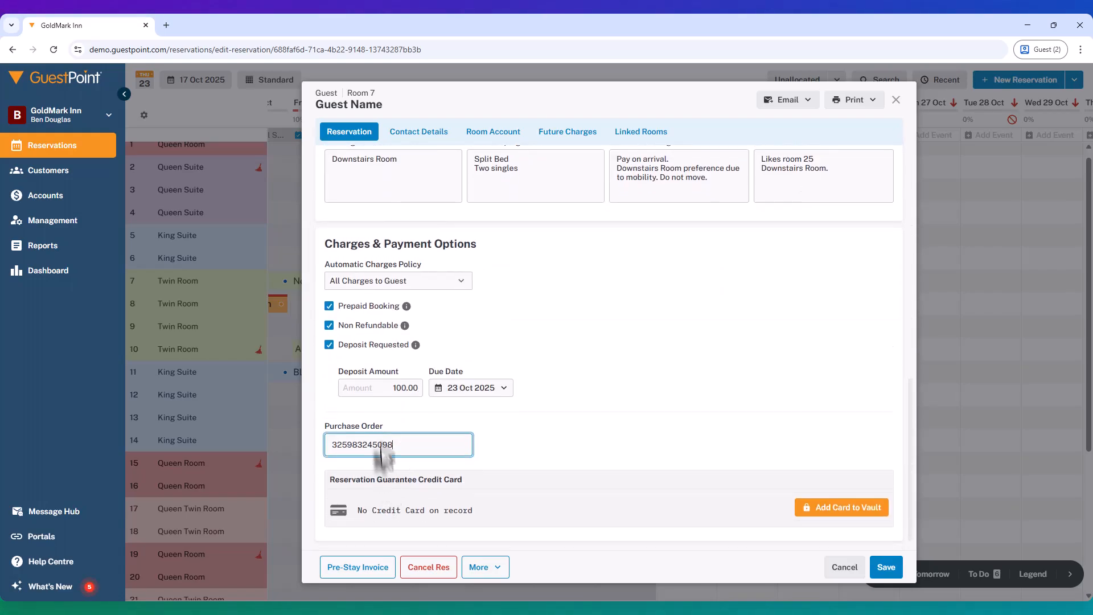
{"action": "left_click_drag", "start_coordinate": [410, 447], "coordinate": [310, 458]}
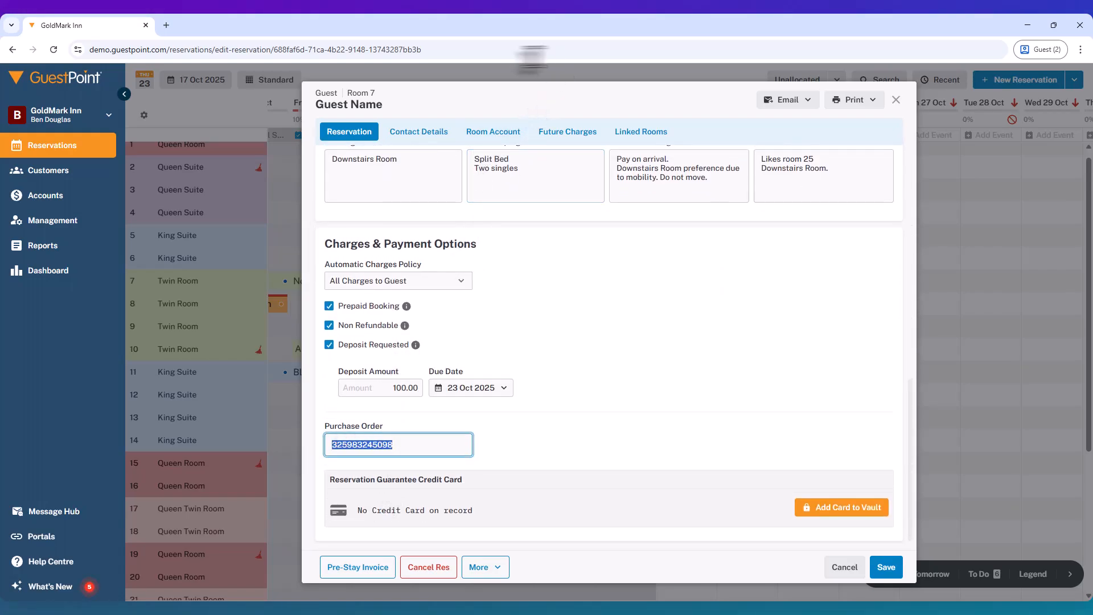
Step: Open the Room 7 room account, preview its printable tax invoice and close the preview
{"action": "left_click", "coordinate": [474, 140]}
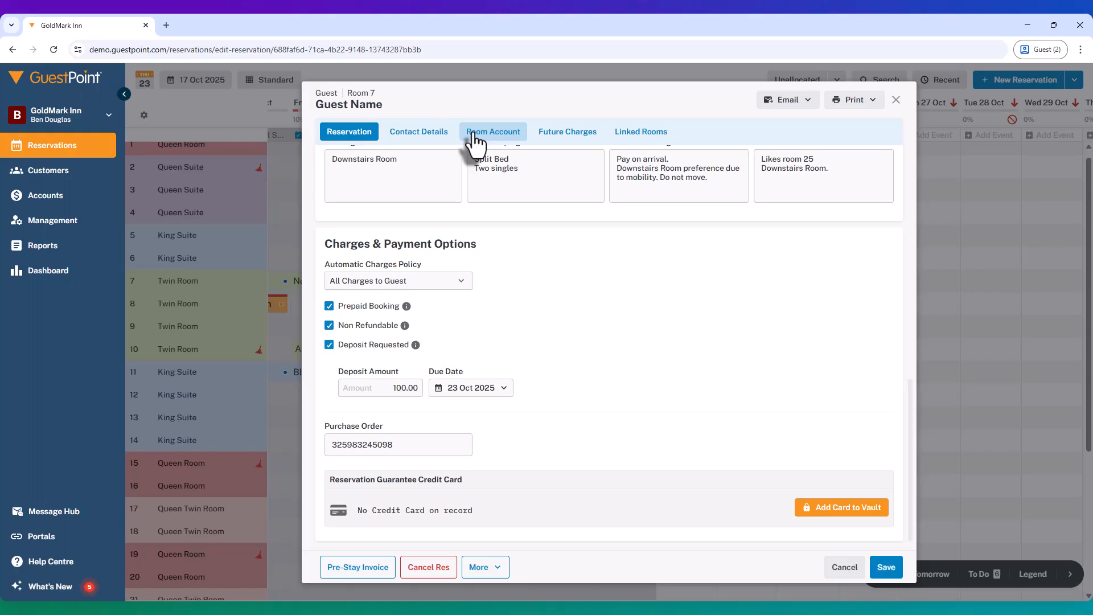
{"action": "left_click", "coordinate": [471, 135]}
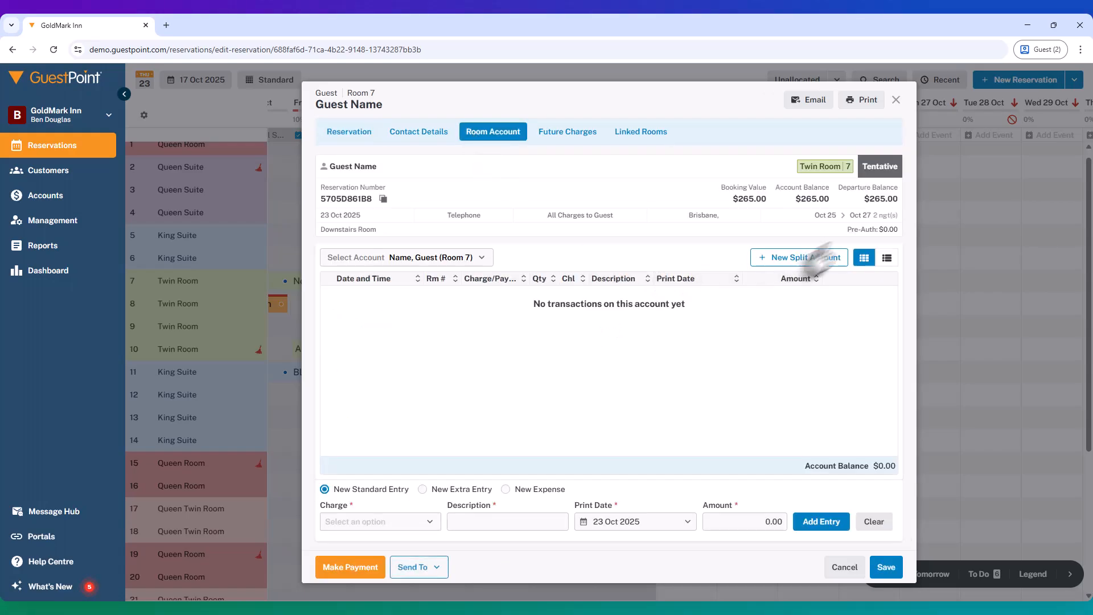
{"action": "left_click", "coordinate": [860, 101]}
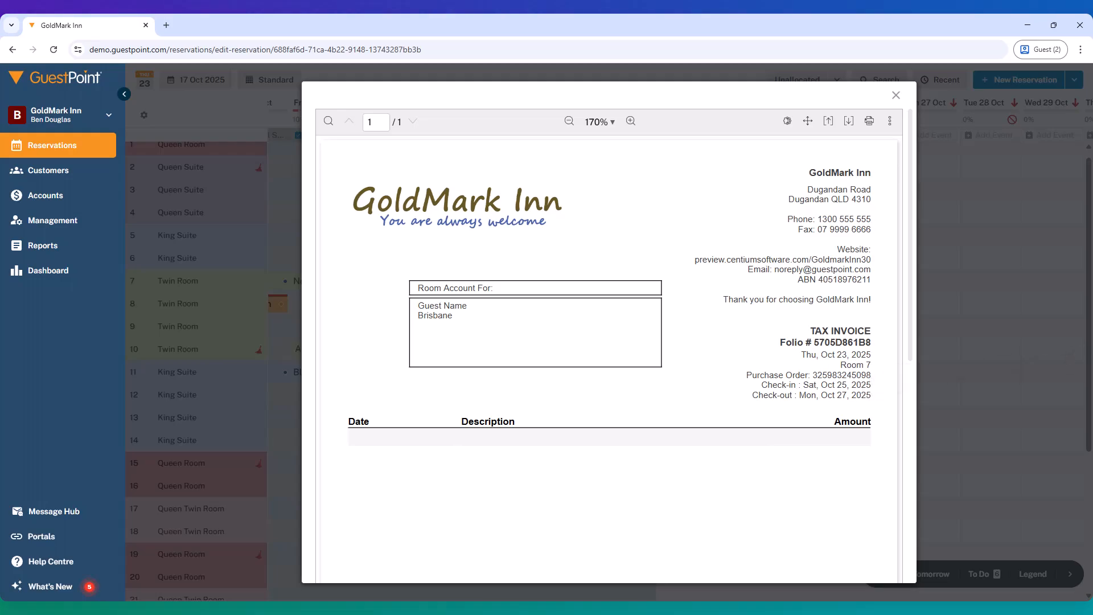
{"action": "left_click", "coordinate": [895, 95]}
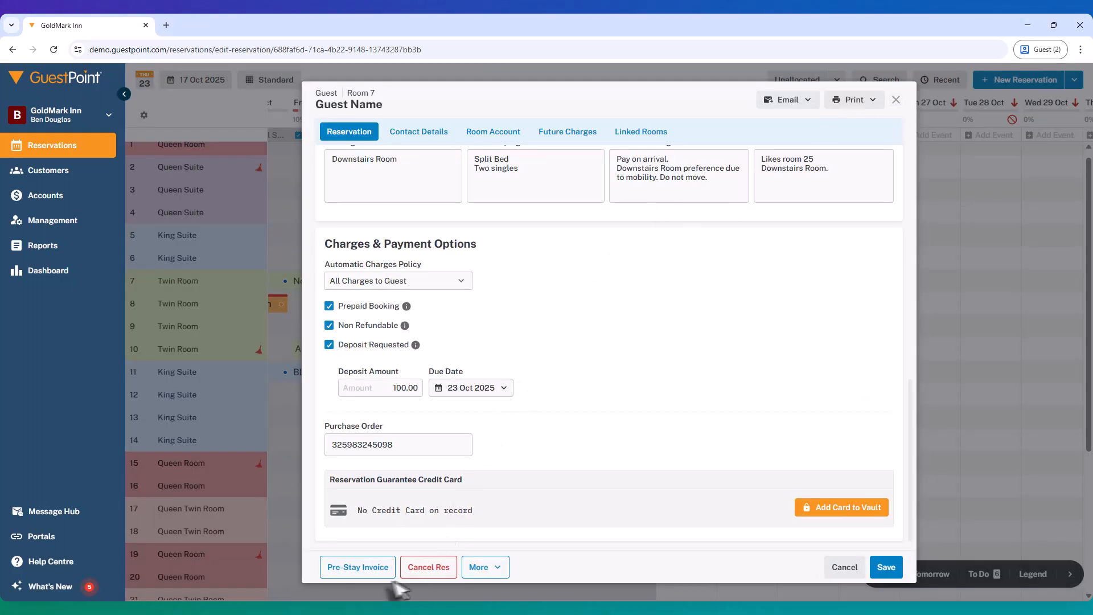
Step: Generate a printable pre-stay invoice with Room Charges and Room Number included, and close it after reading
{"action": "left_click", "coordinate": [361, 567]}
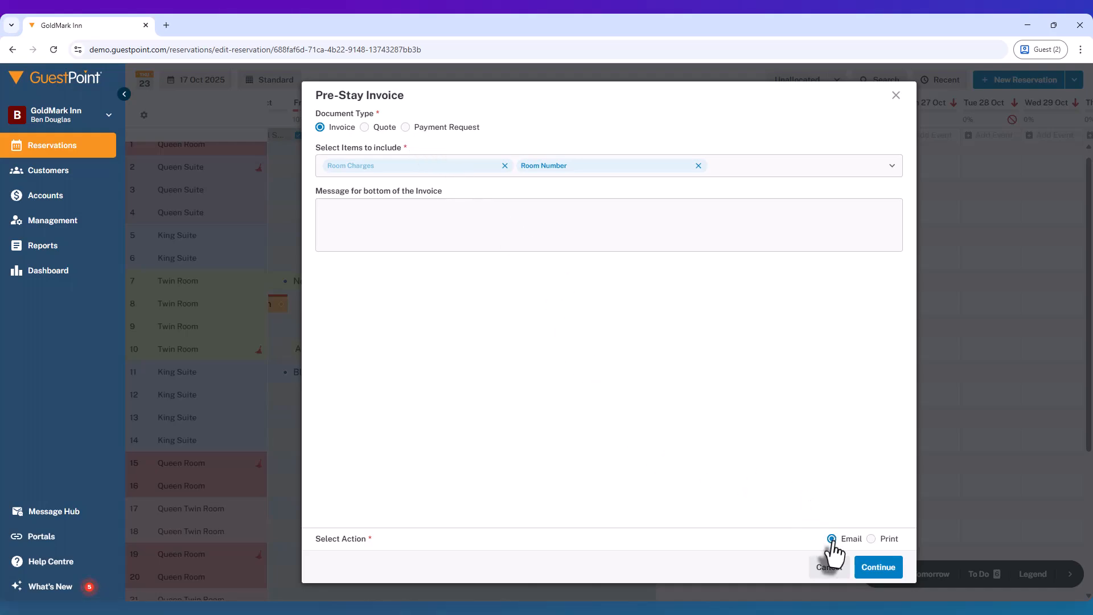
{"action": "left_click", "coordinate": [870, 538]}
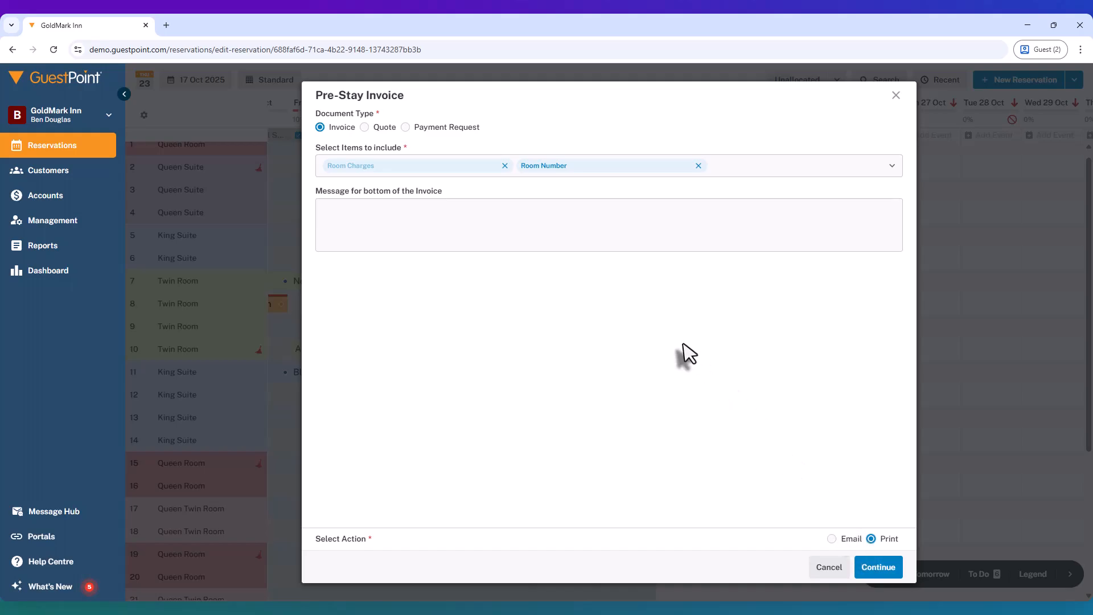
{"action": "left_click", "coordinate": [876, 568]}
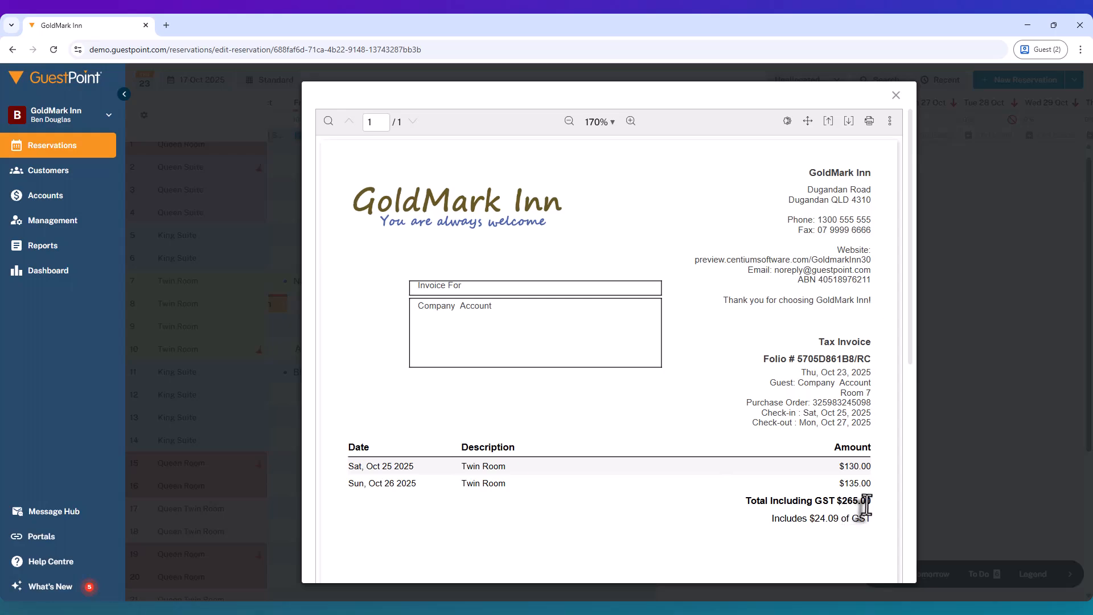
{"action": "left_click", "coordinate": [896, 95]}
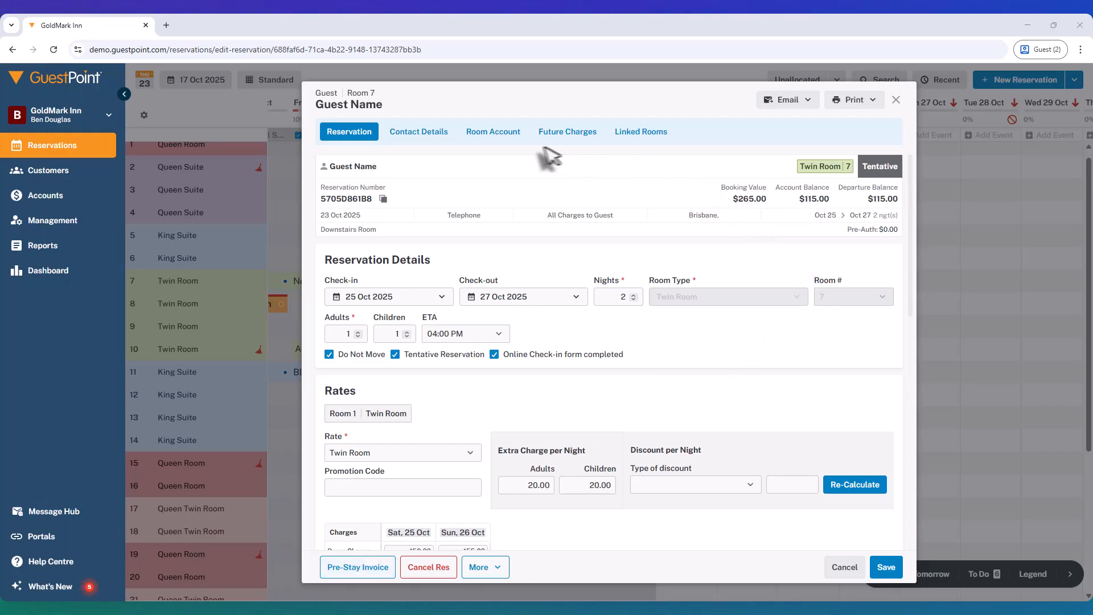
Step: Check the payment and surcharge entries in the room account, and preview the printable pre-stay invoice again
{"action": "left_click", "coordinate": [496, 141]}
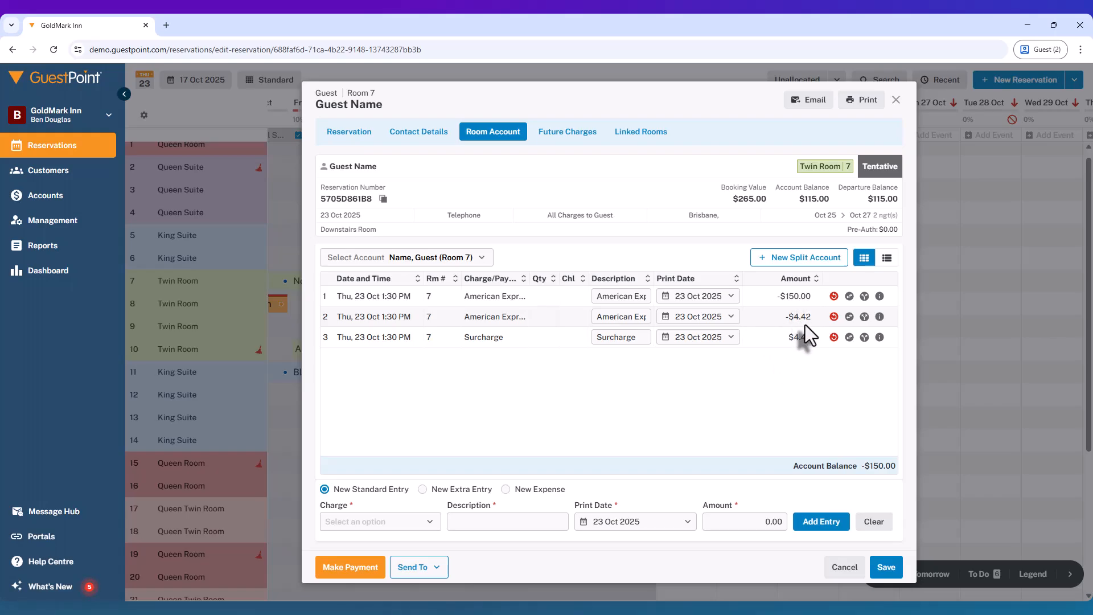
{"action": "left_click", "coordinate": [346, 142]}
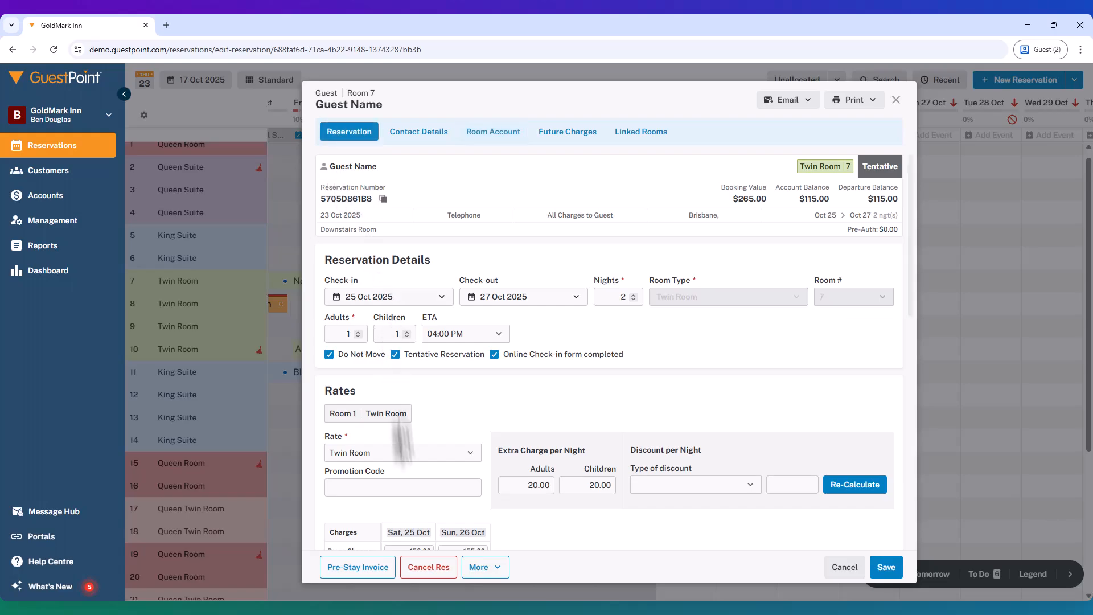
{"action": "left_click", "coordinate": [358, 566]}
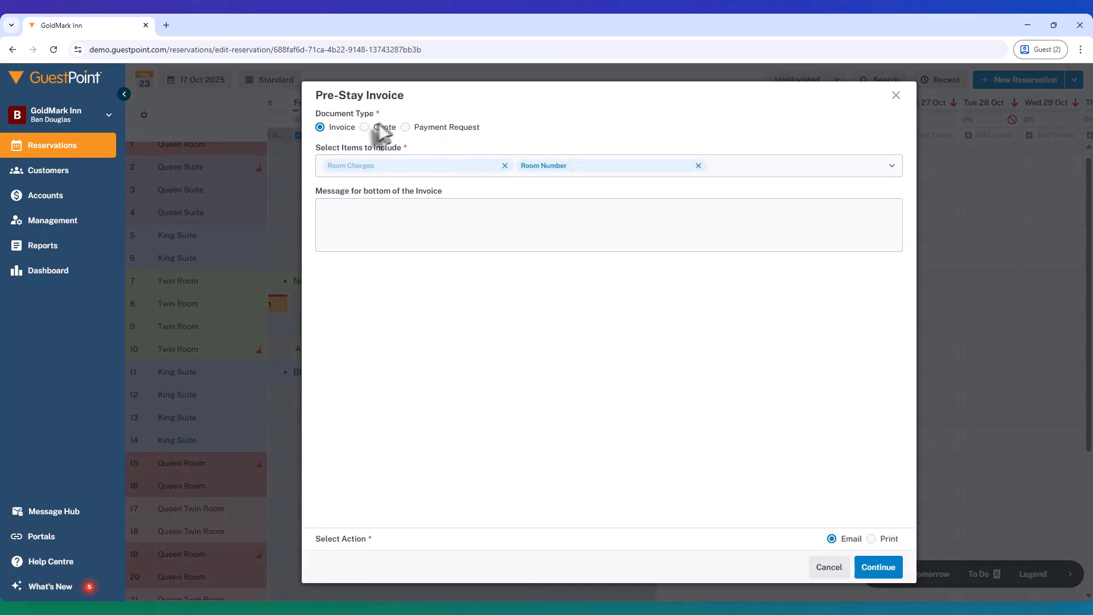
{"action": "left_click", "coordinate": [883, 538]}
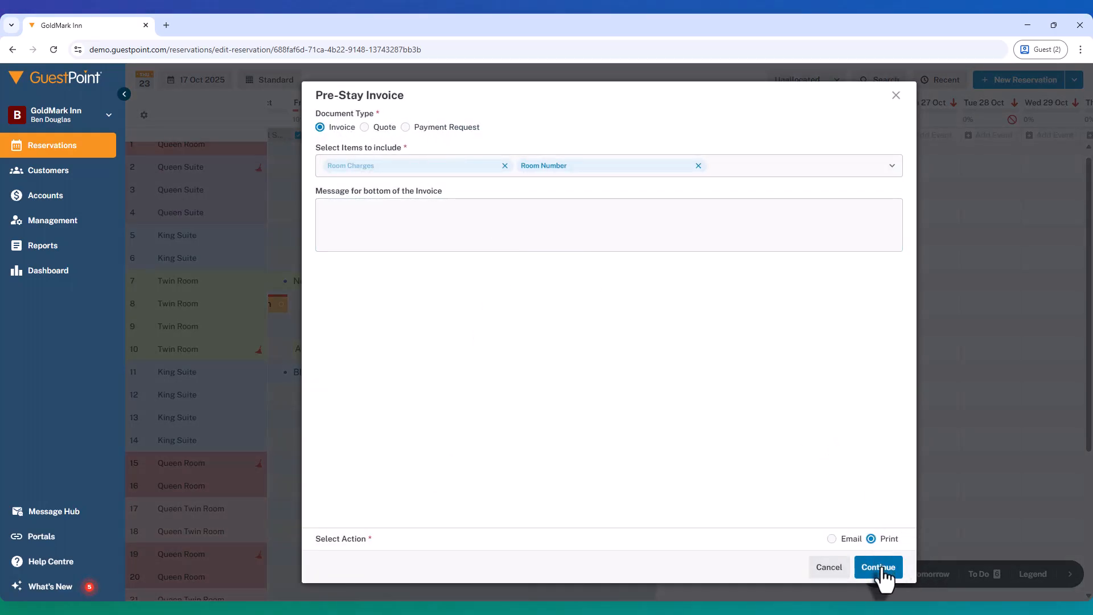
{"action": "left_click", "coordinate": [882, 569]}
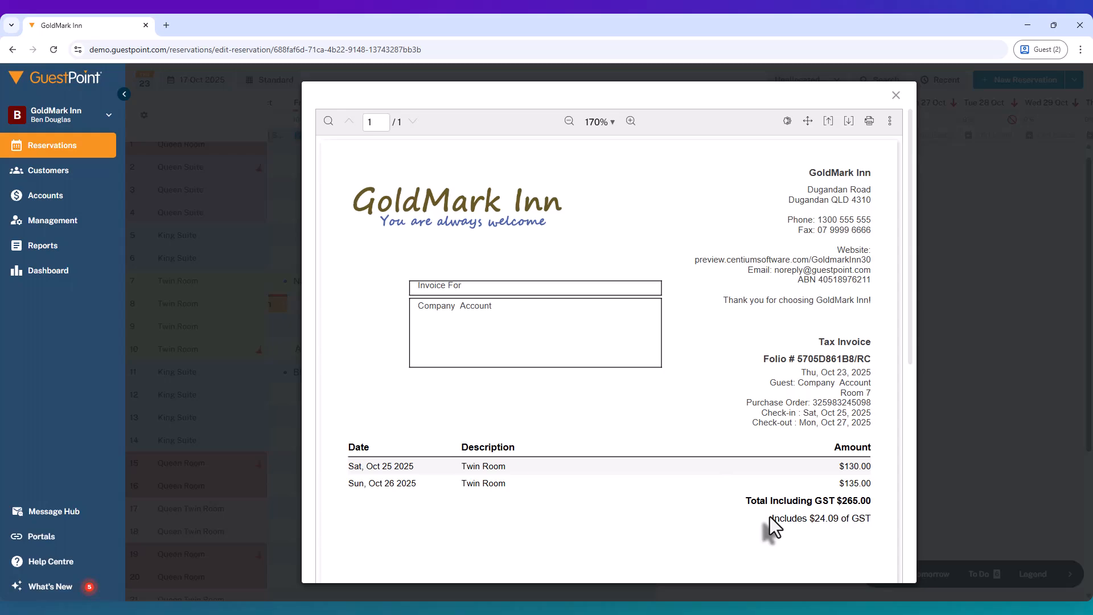
{"action": "left_click", "coordinate": [896, 95]}
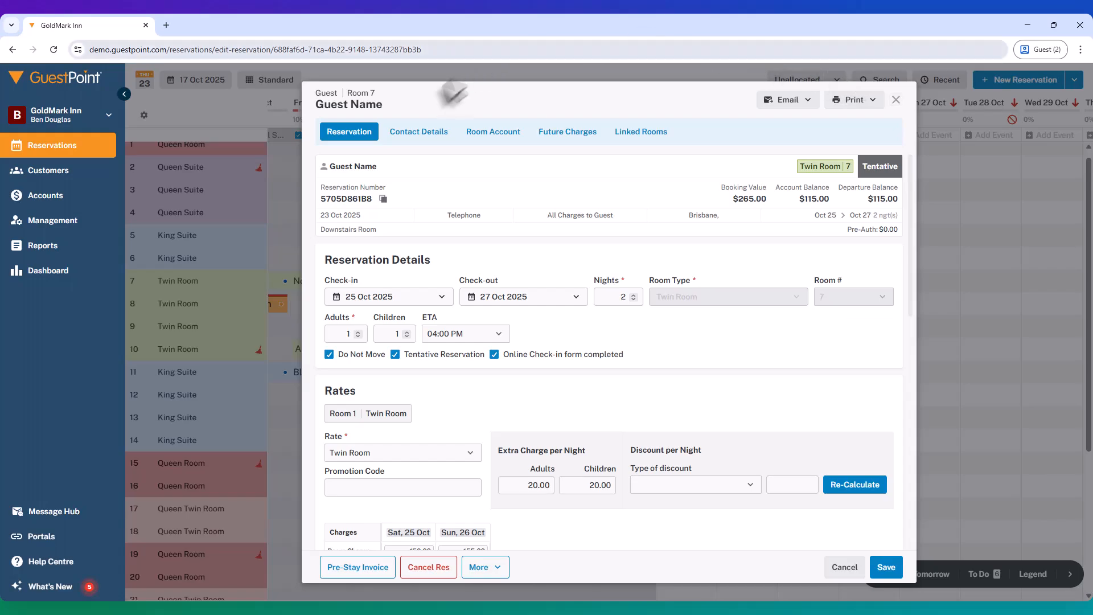
Step: Revisit the room account, and review the reservation's Change Log before closing it
{"action": "left_click", "coordinate": [485, 138]}
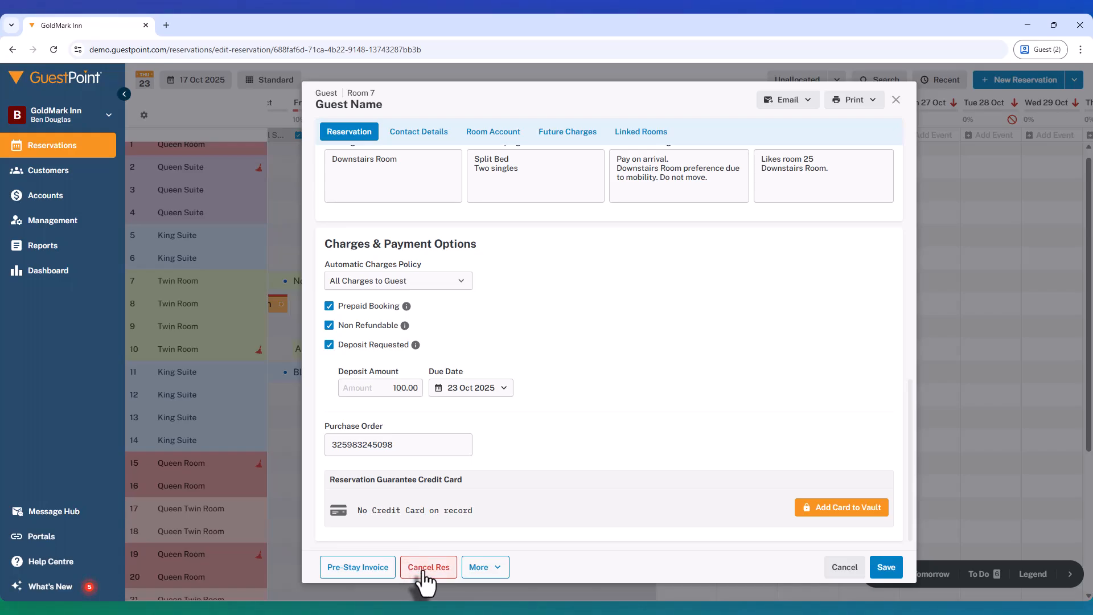
{"action": "left_click", "coordinate": [480, 567]}
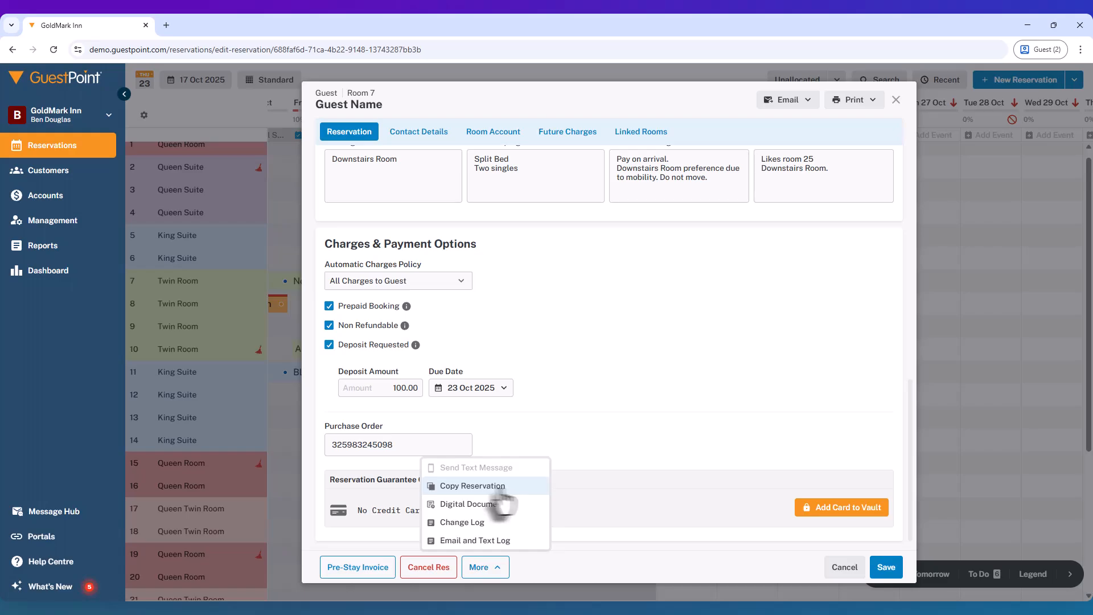
{"action": "left_click", "coordinate": [462, 522]}
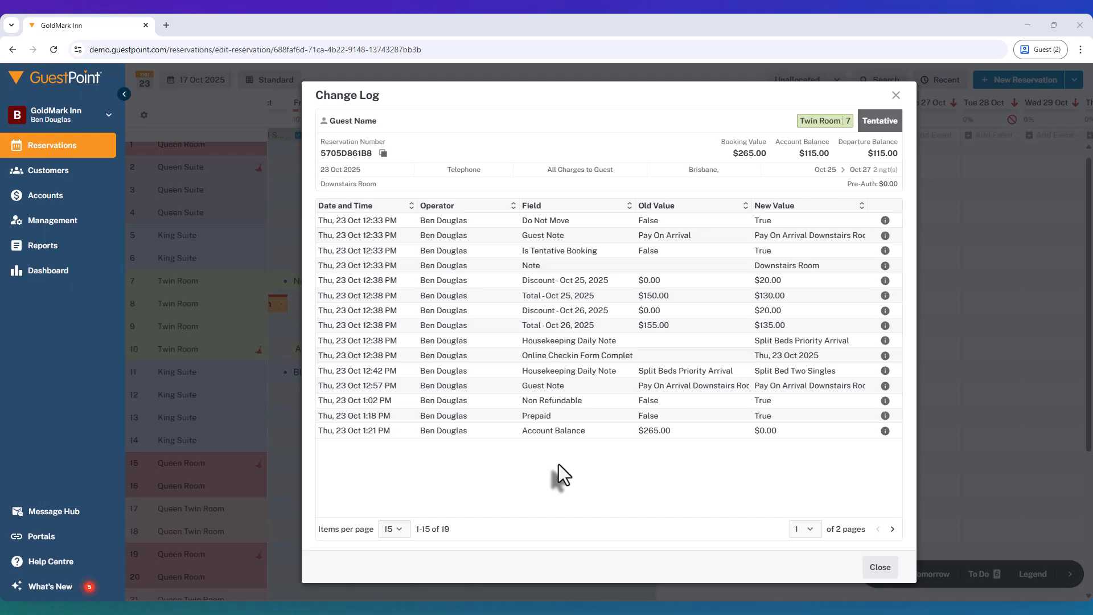
{"action": "key", "text": "Escape"}
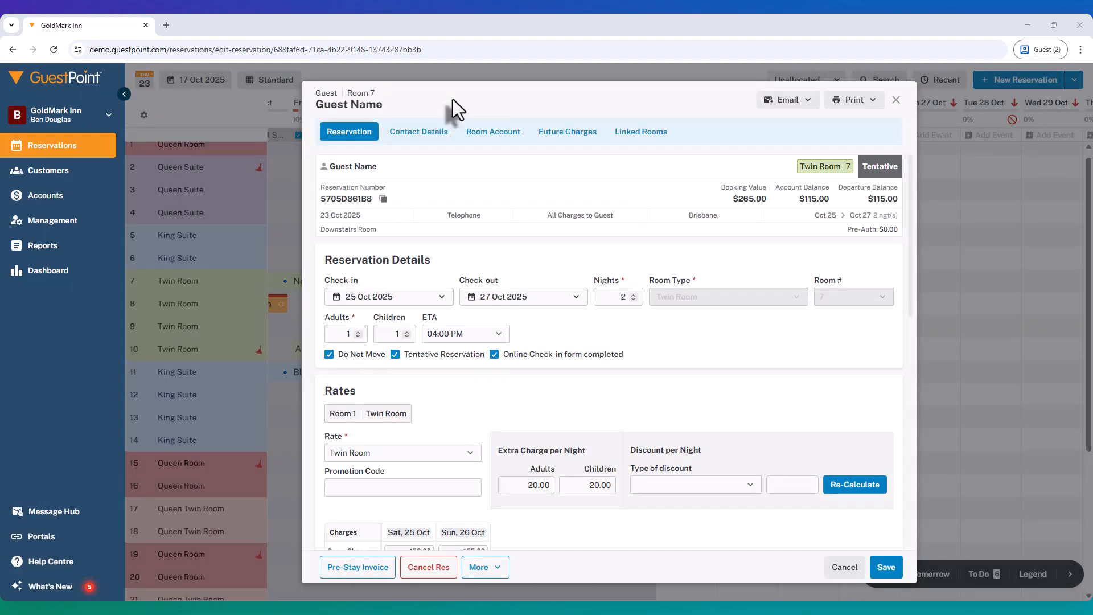